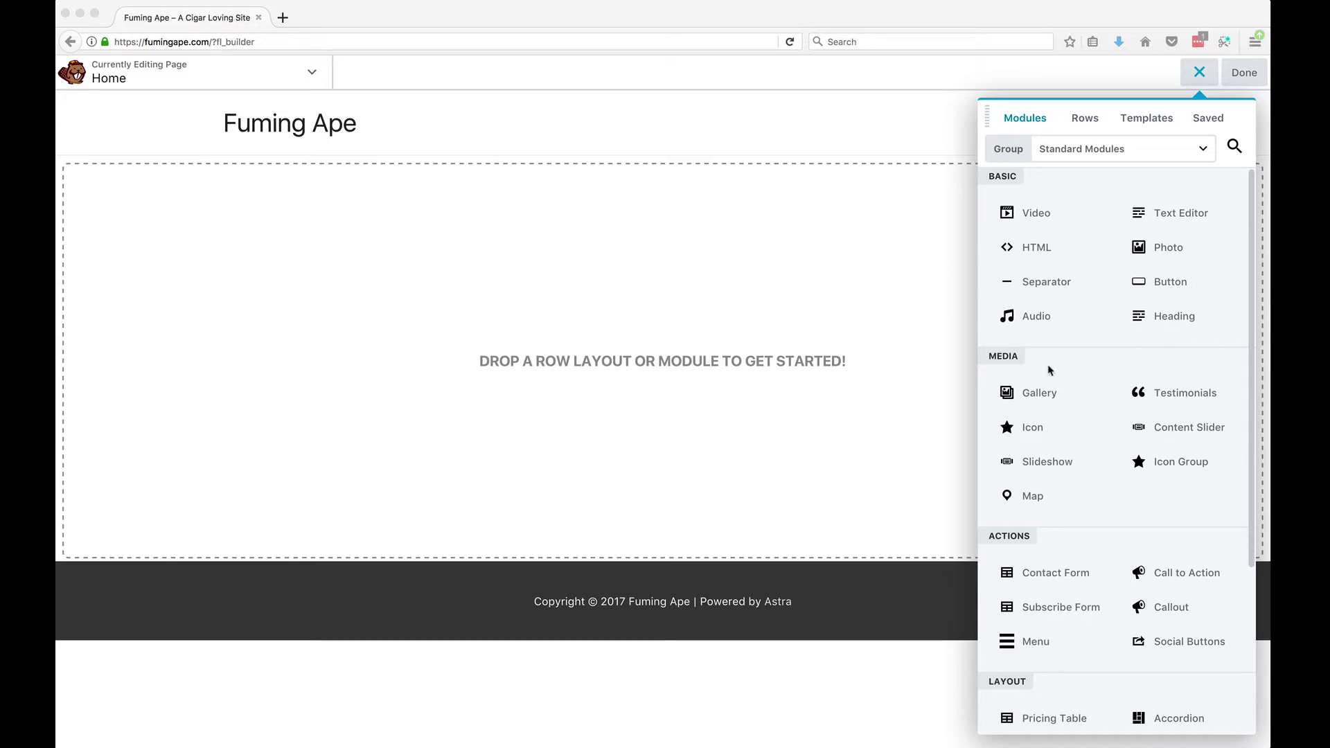
Look through the WordPress Widgets and Saved module groups, then return to Standard Modules.
scroll(1081, 478, "down", 7)
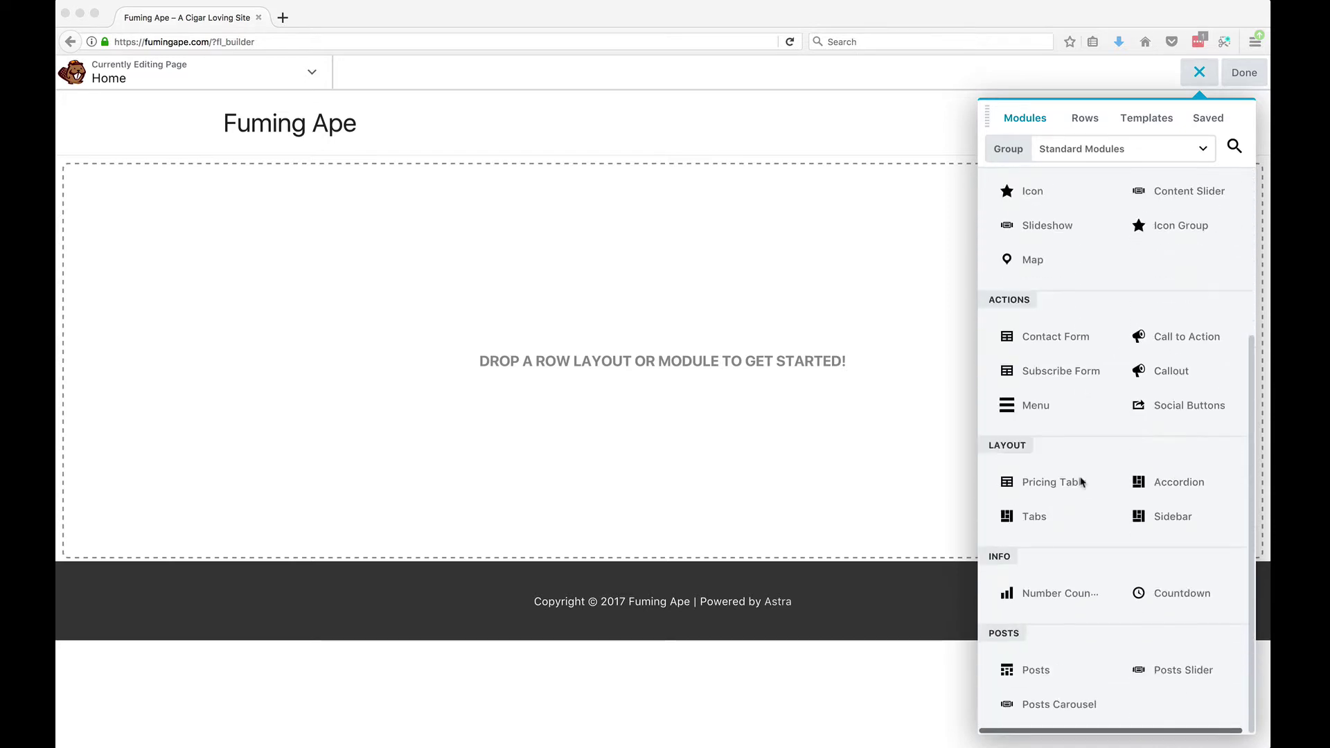
scroll(1080, 478, "up", 7)
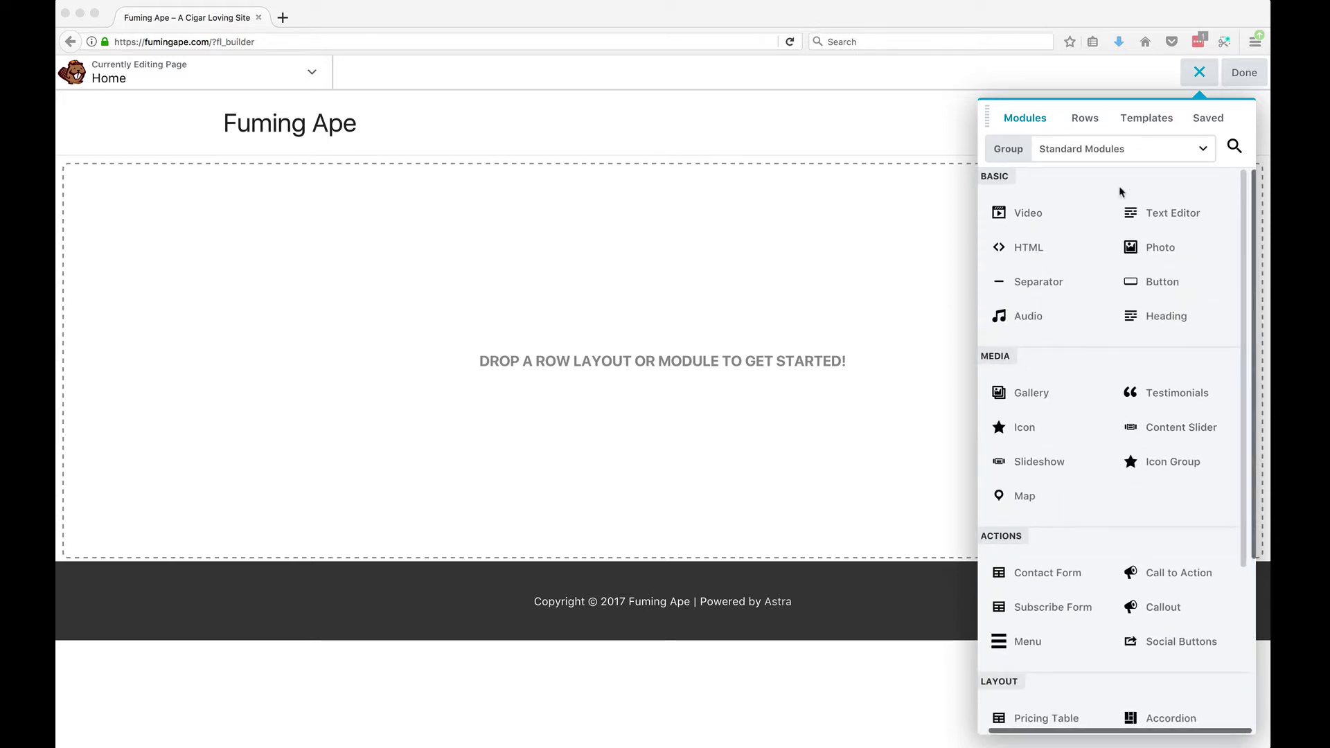
left_click(1204, 150)
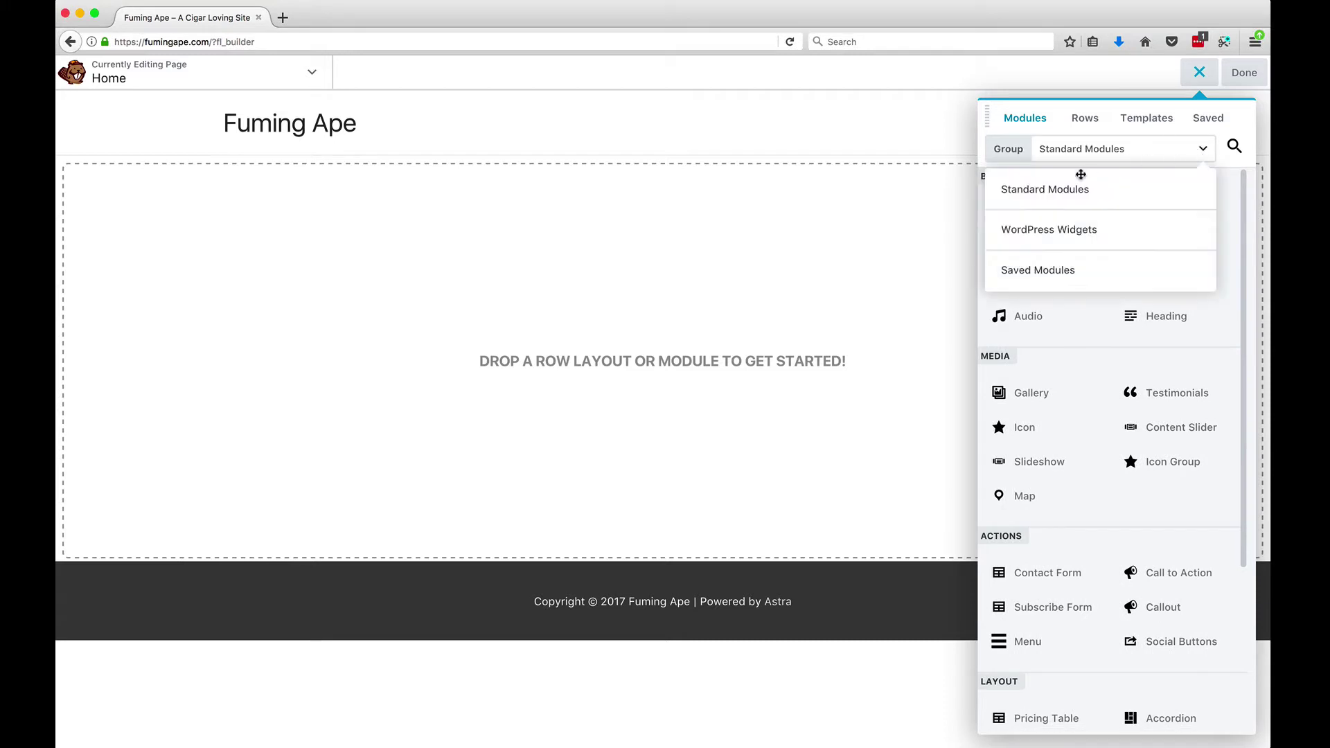
left_click(1075, 231)
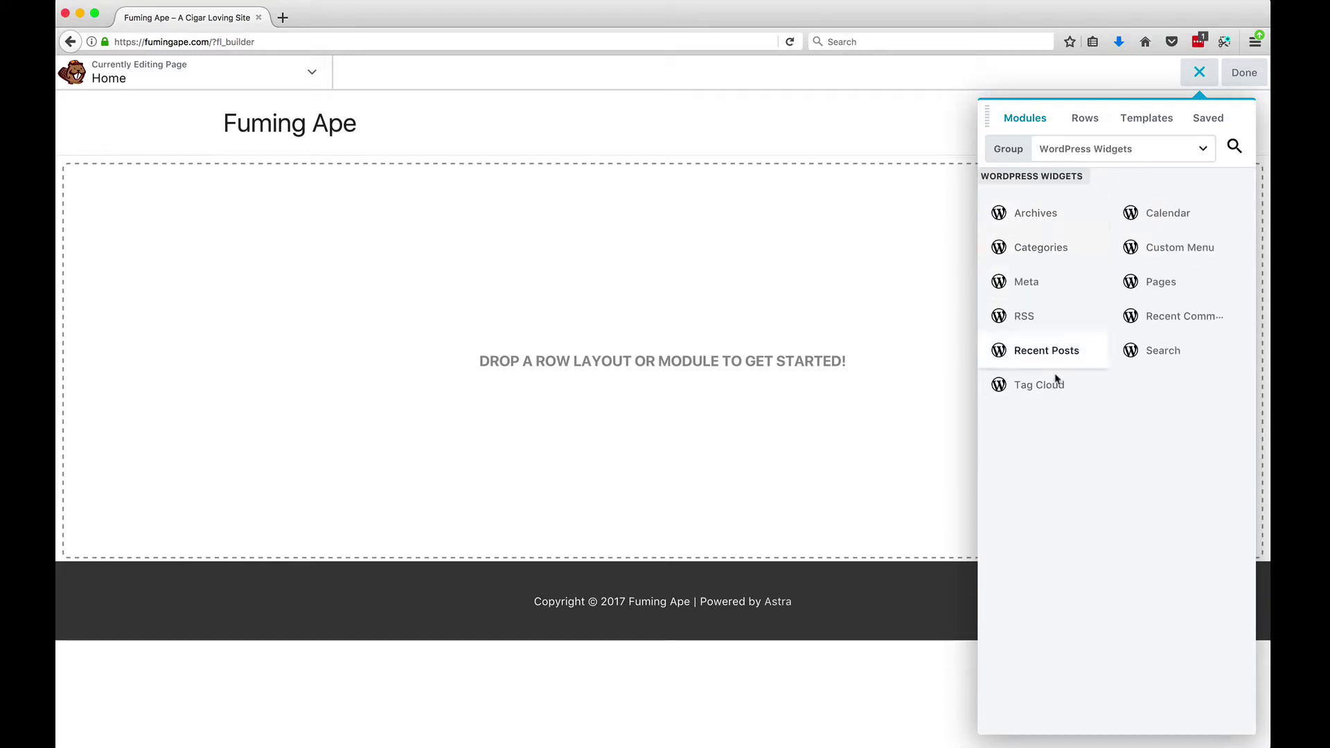
left_click(1206, 151)
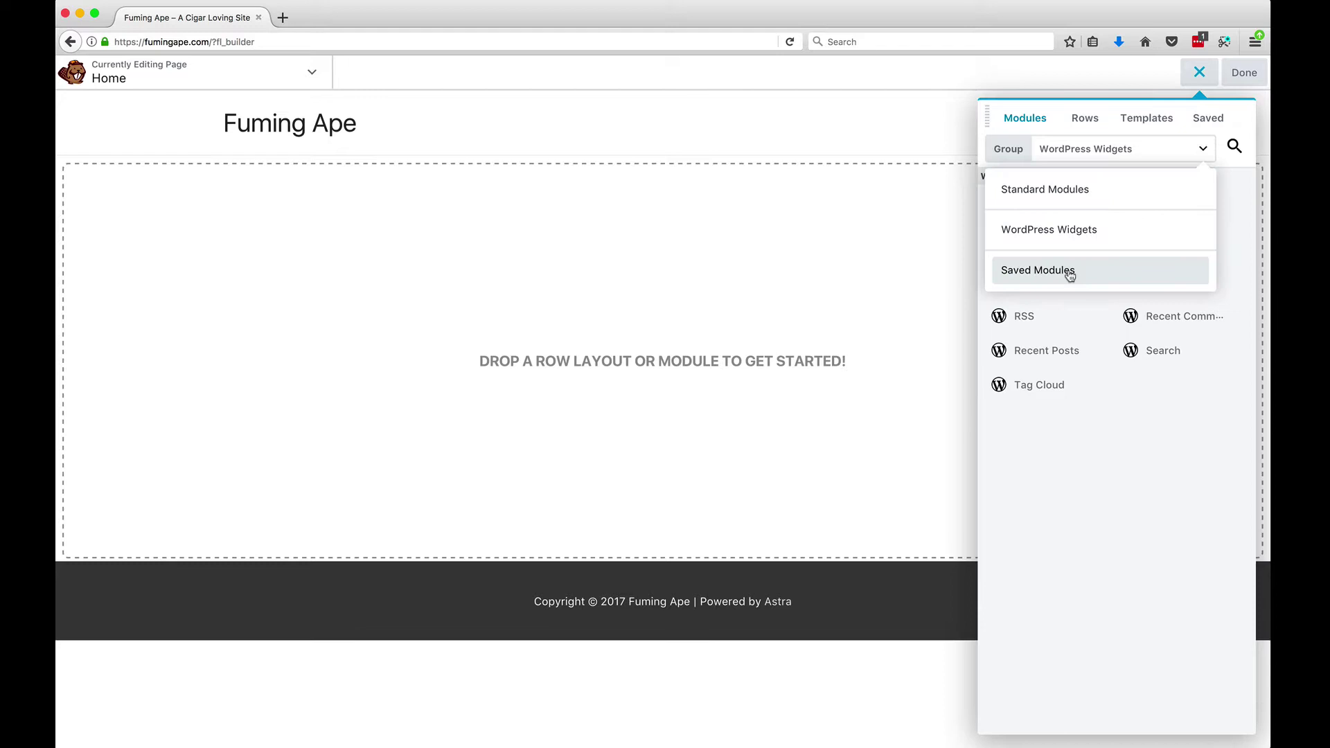
left_click(1071, 272)
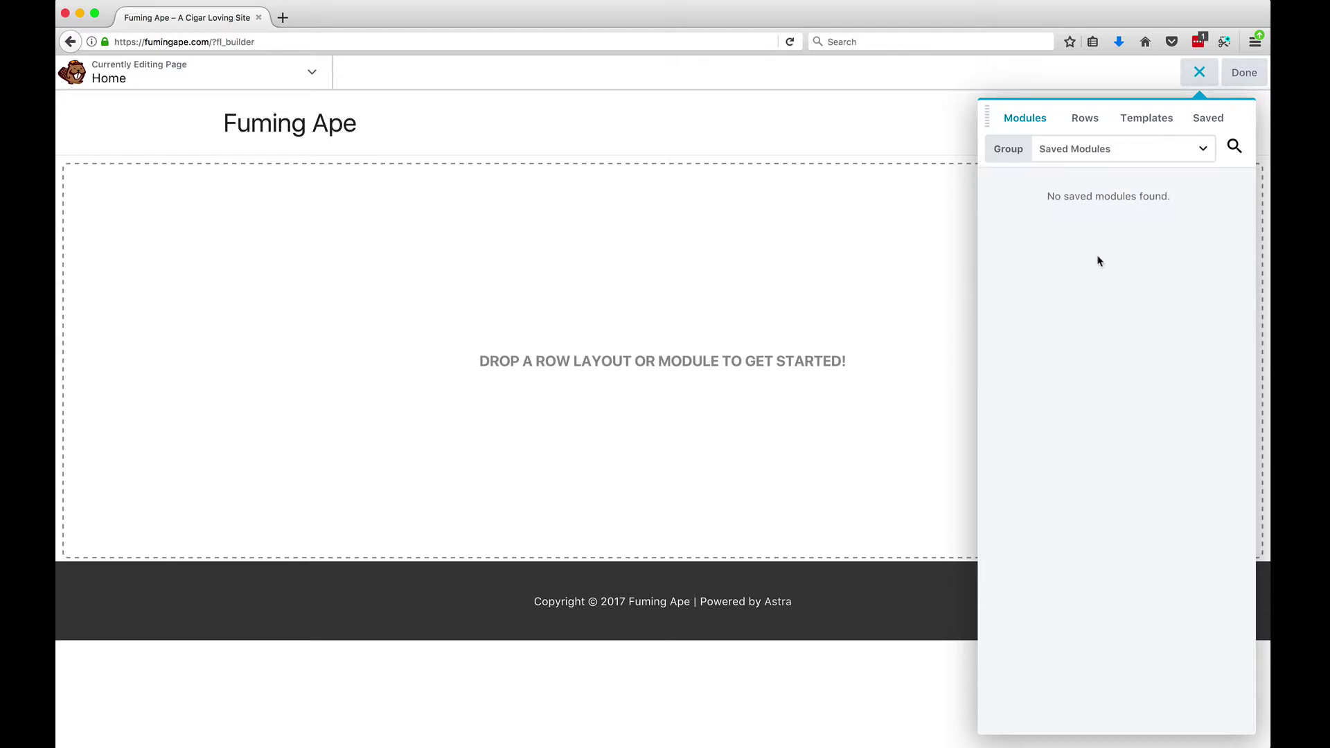
left_click(1206, 151)
left_click(1015, 187)
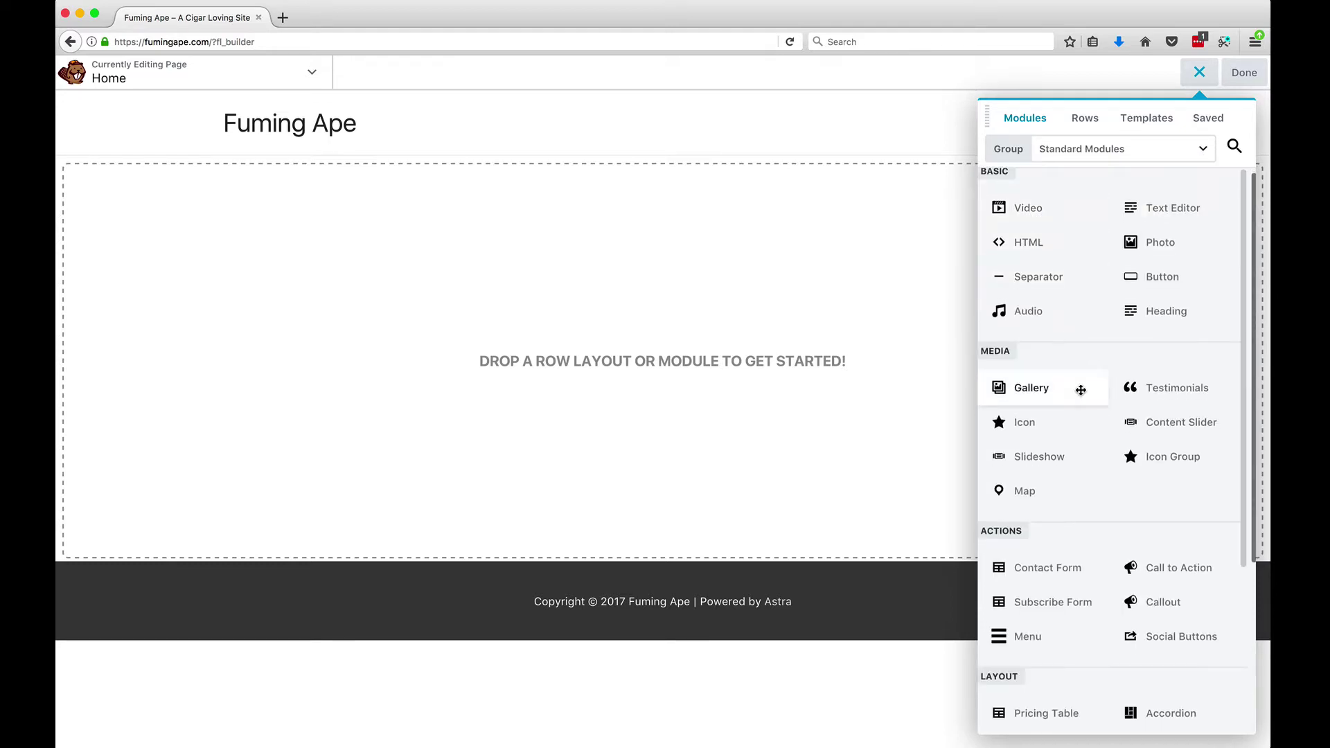
Scroll up and down through the Standard Modules list.
scroll(1081, 390, "down", 3)
scroll(1081, 390, "up", 3)
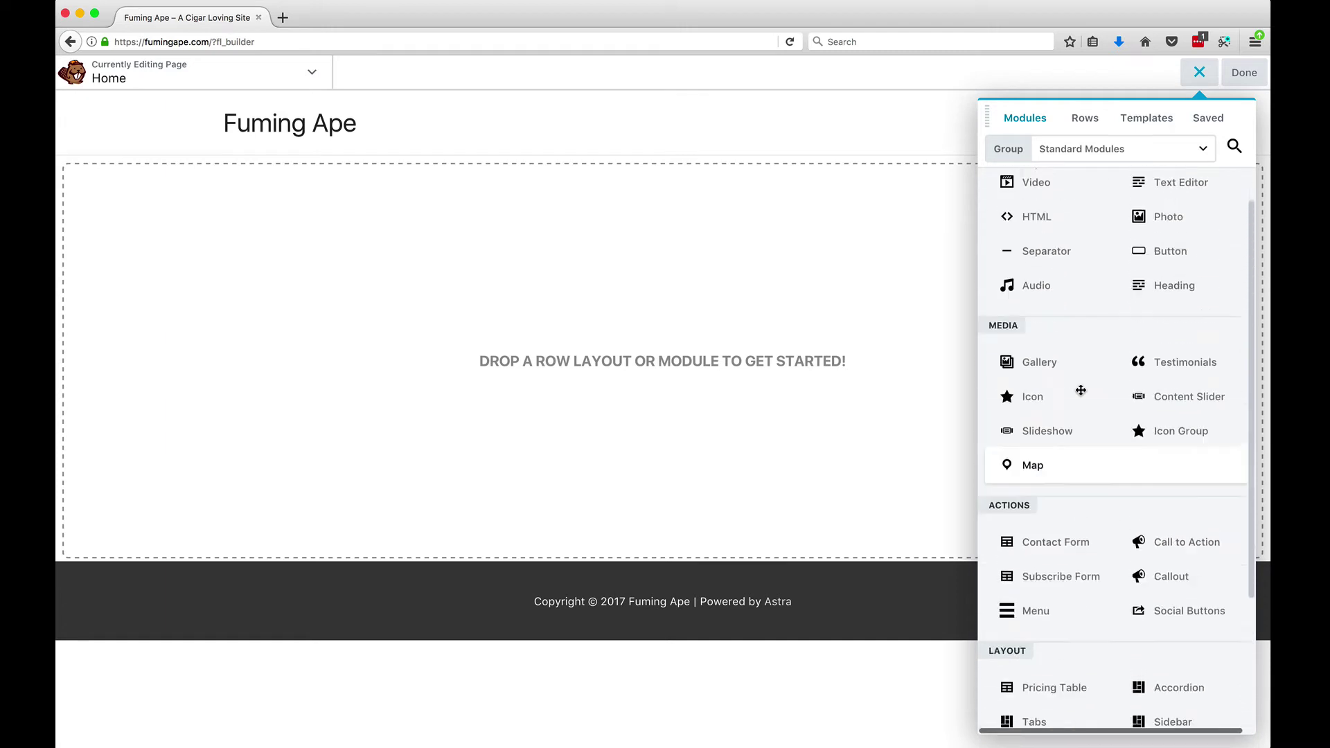
scroll(1081, 390, "up", 2)
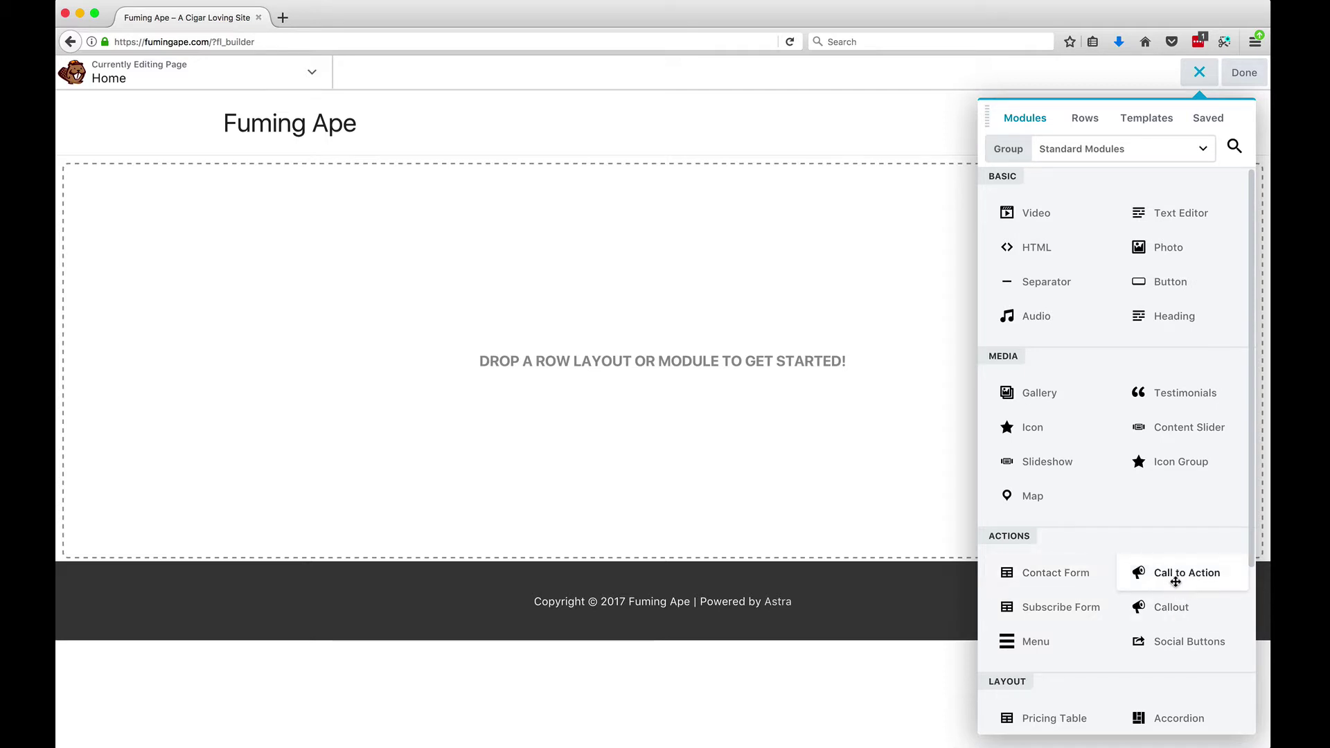
scroll(1083, 627, "down", 2)
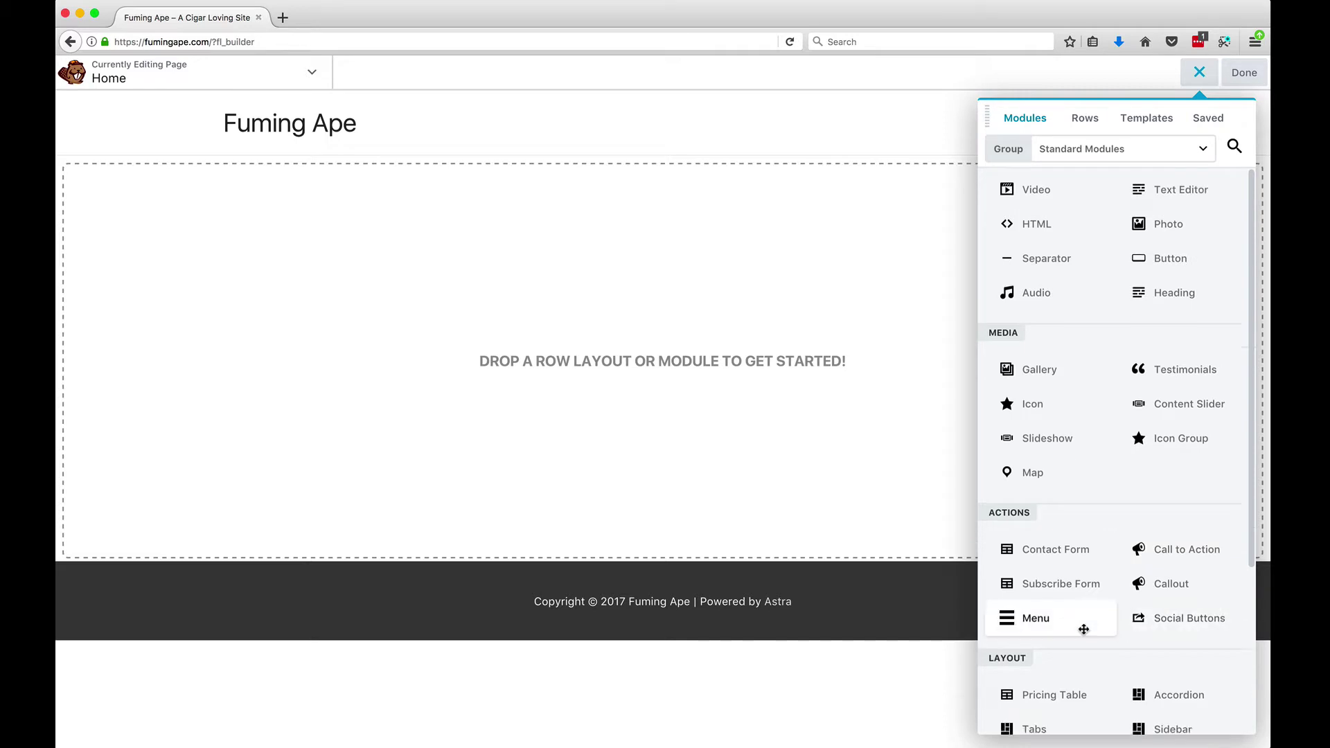
scroll(1084, 629, "down", 1)
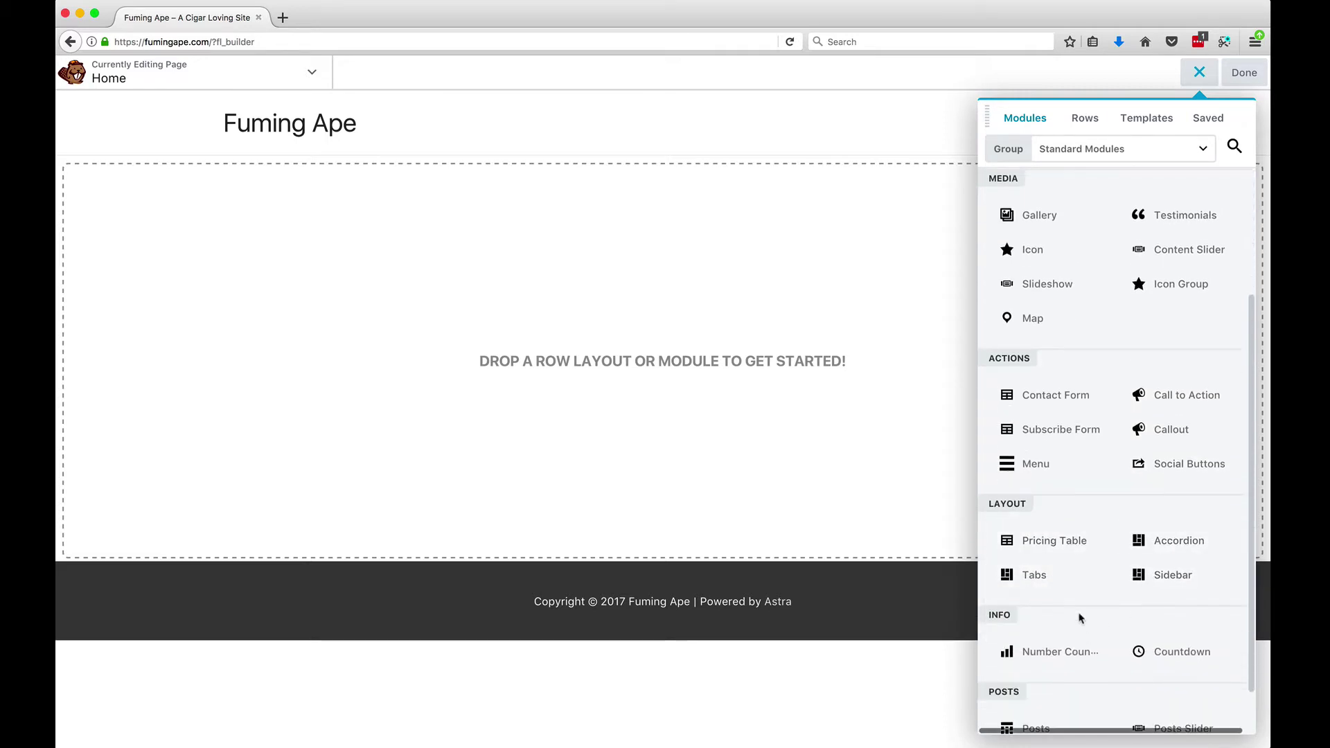
scroll(1081, 616, "down", 1)
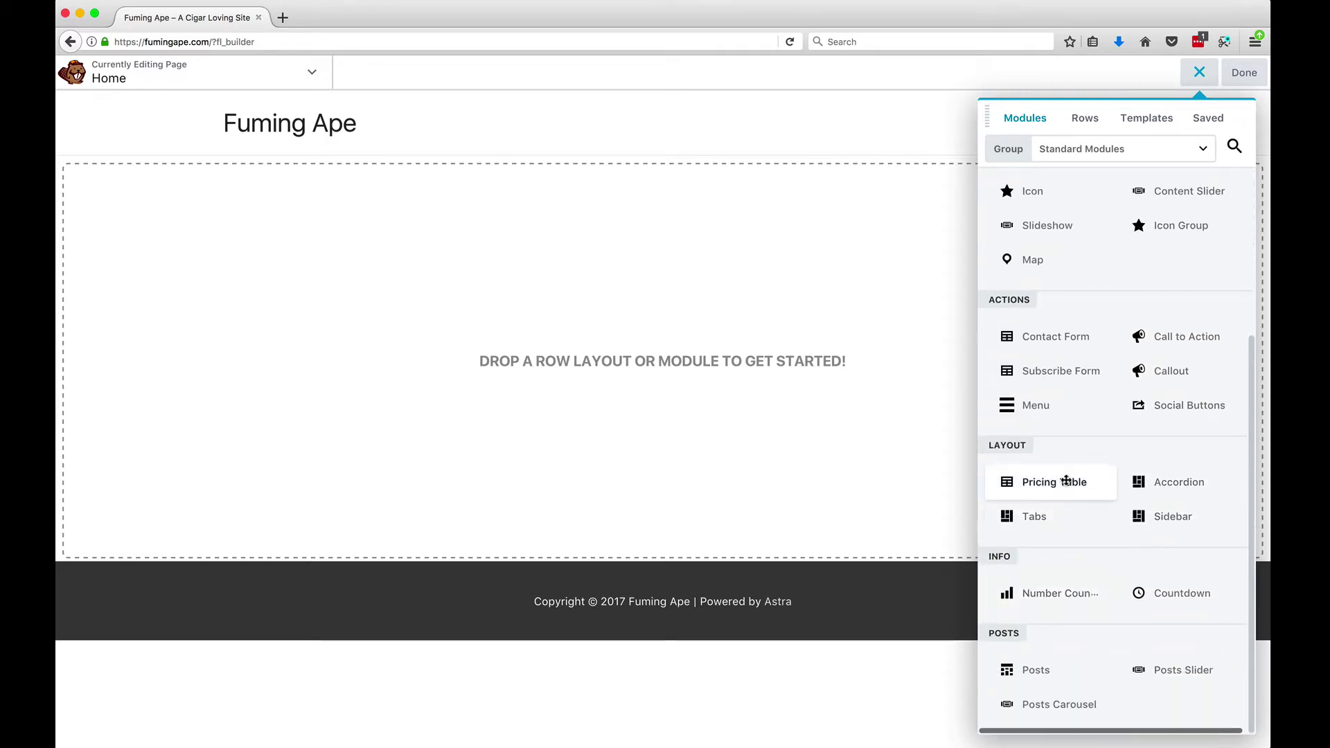
scroll(1066, 480, "up", 1)
scroll(1066, 480, "up", 3)
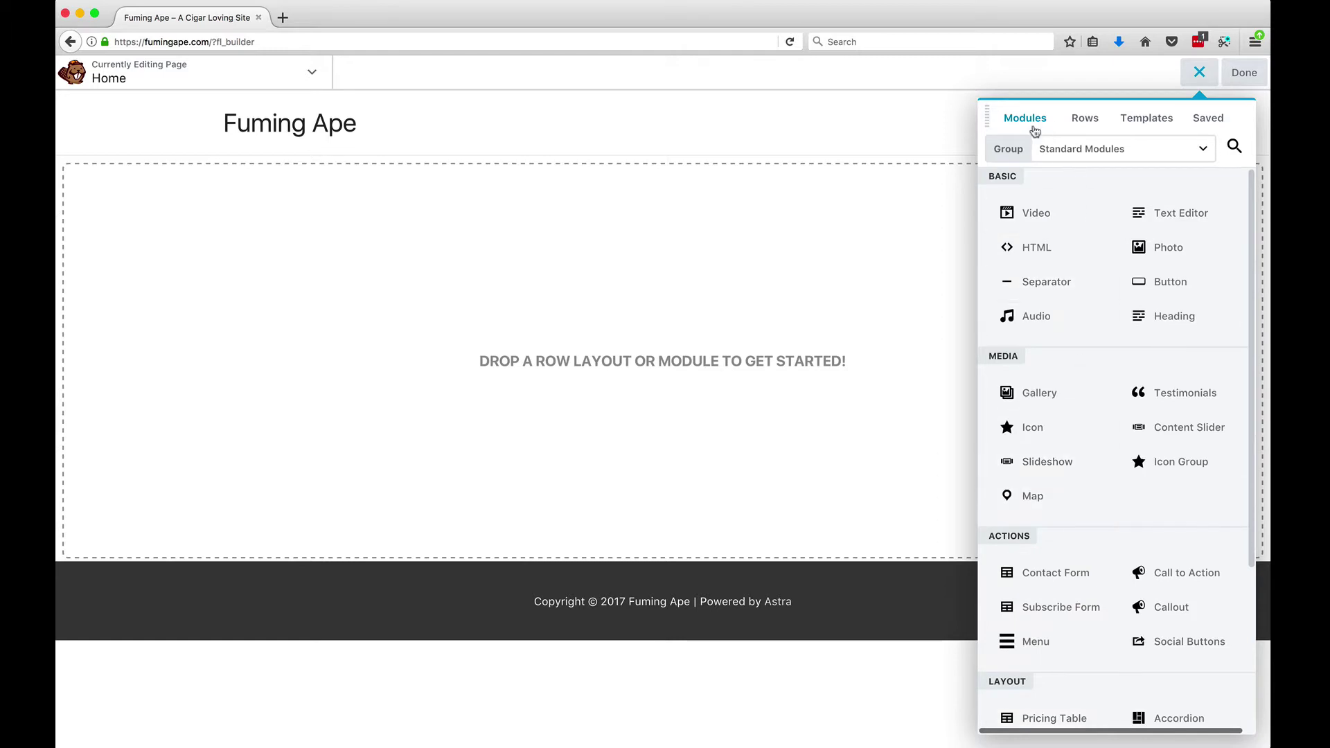
left_click(1085, 118)
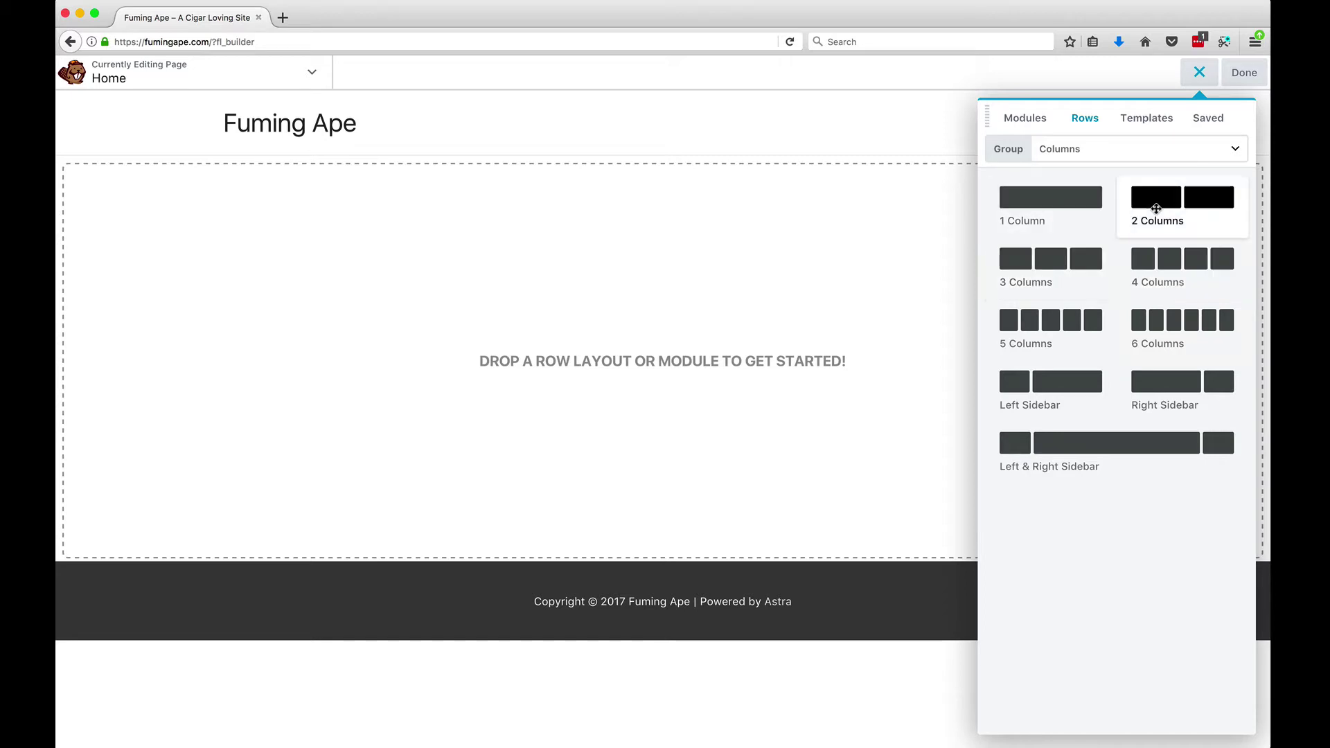
left_click(1106, 158)
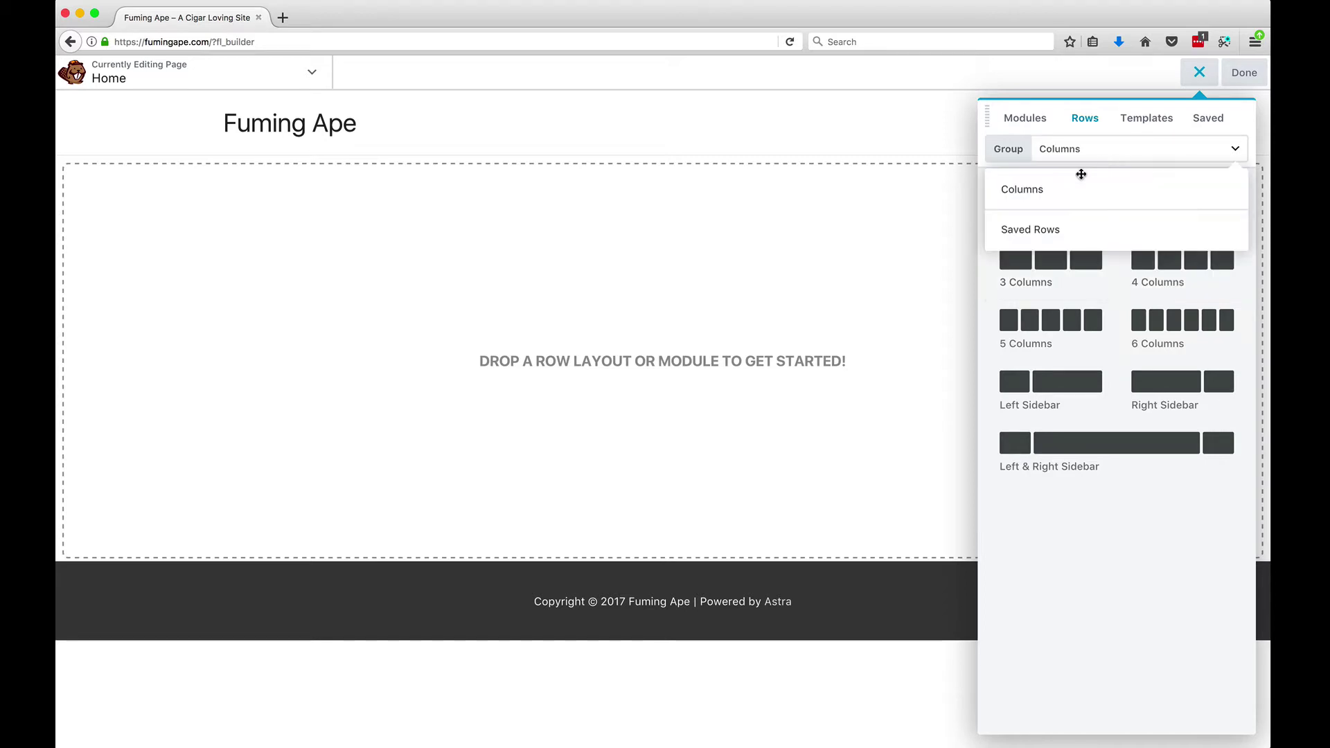
left_click(1085, 156)
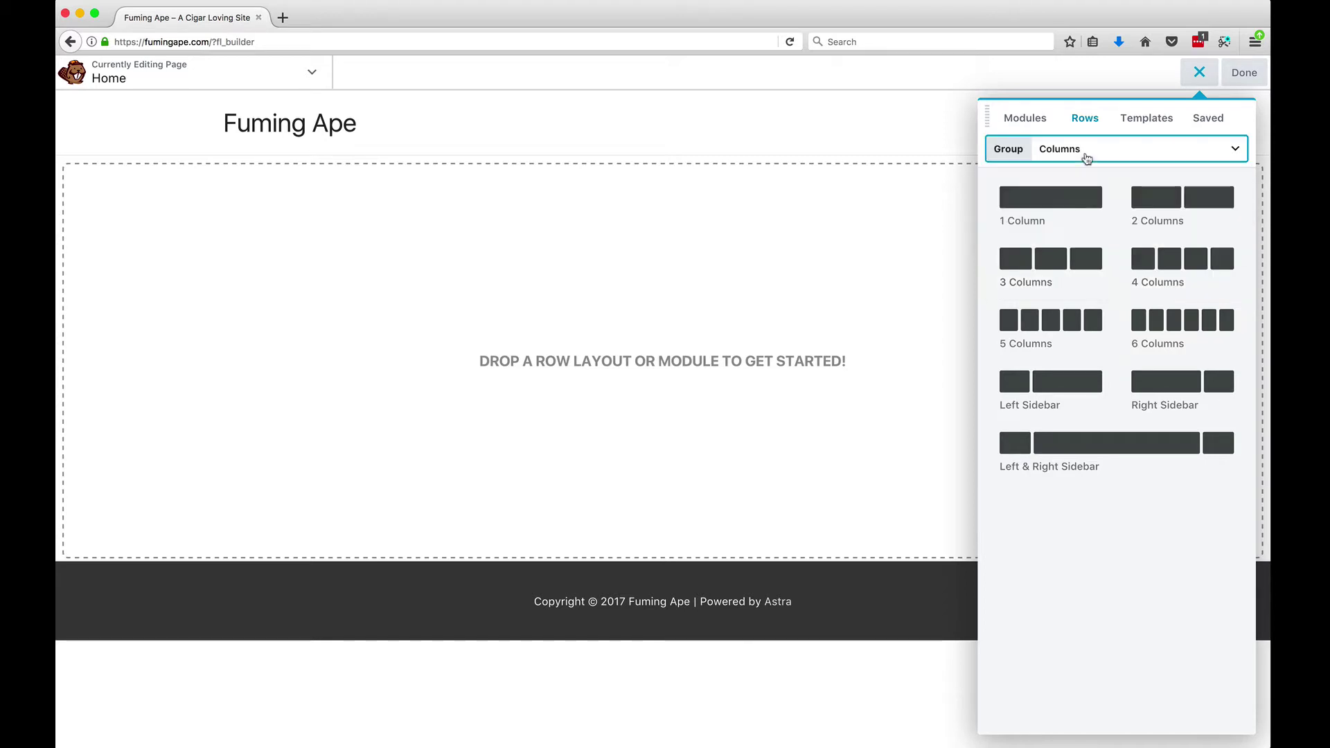
Scroll through the Landing Pages template thumbnails.
left_click(1137, 123)
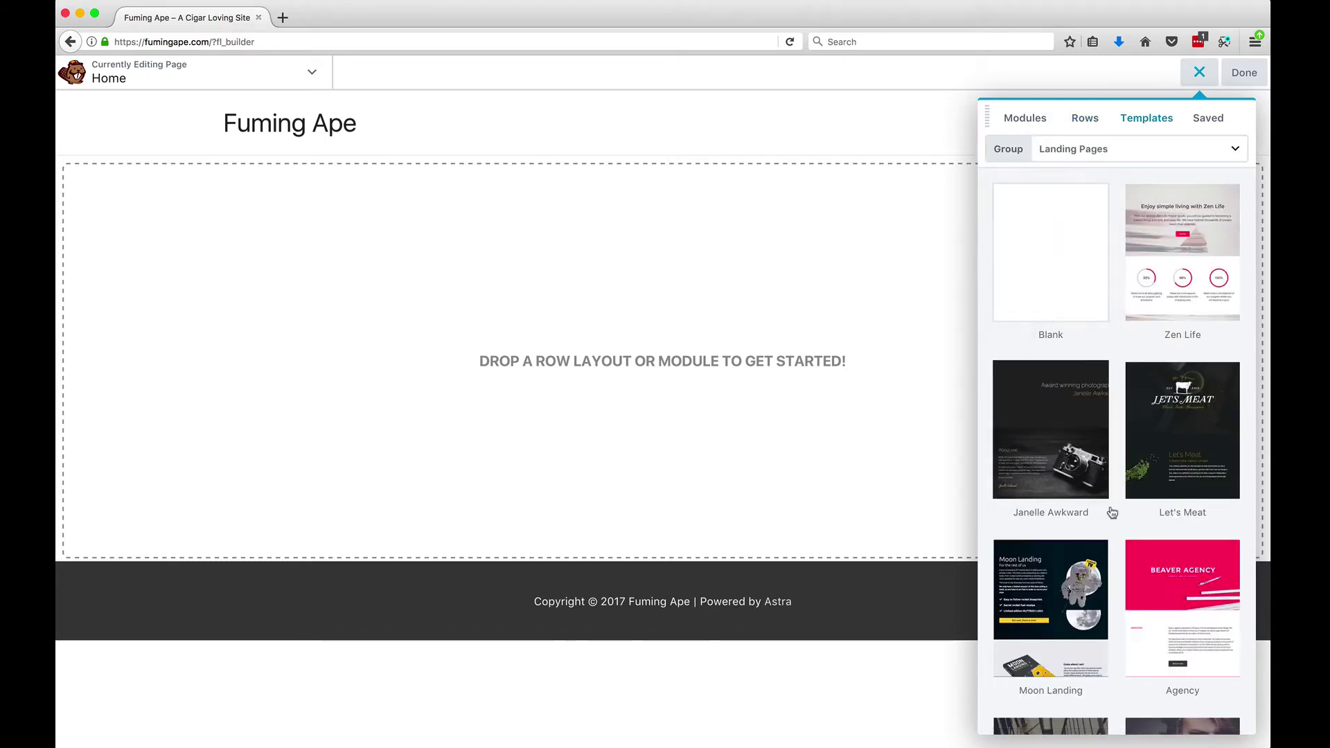
scroll(1145, 513, "down", 5)
scroll(1150, 516, "down", 20)
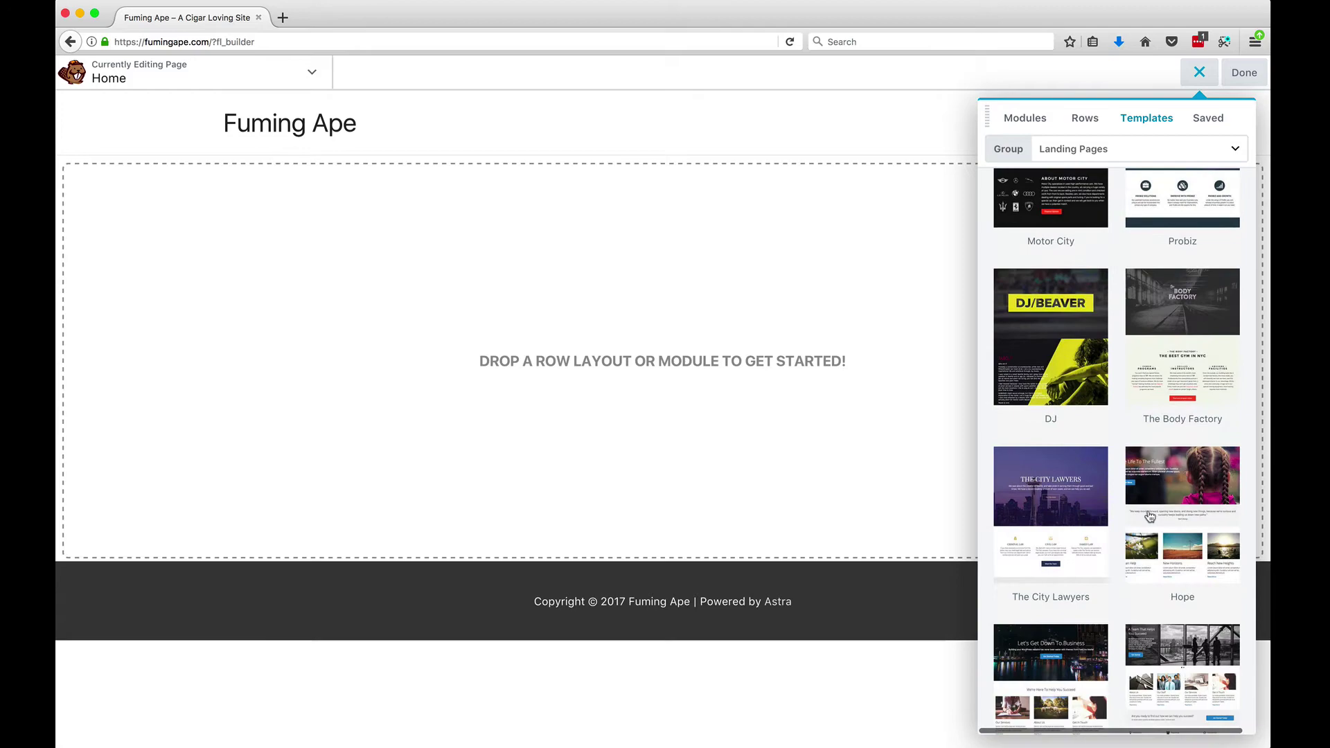
scroll(1150, 516, "up", 5)
scroll(1150, 516, "up", 15)
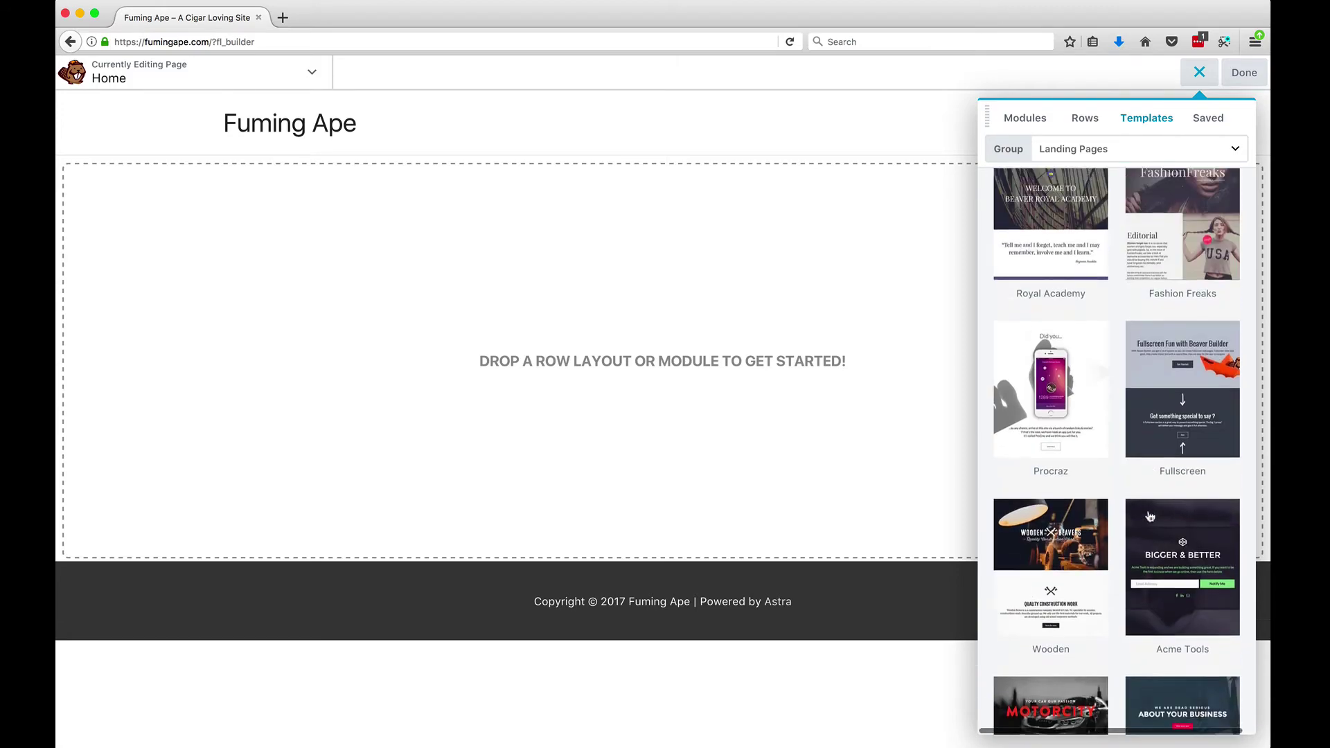
Check the template group list without changing it, then go back to Standard Modules.
left_click(1224, 152)
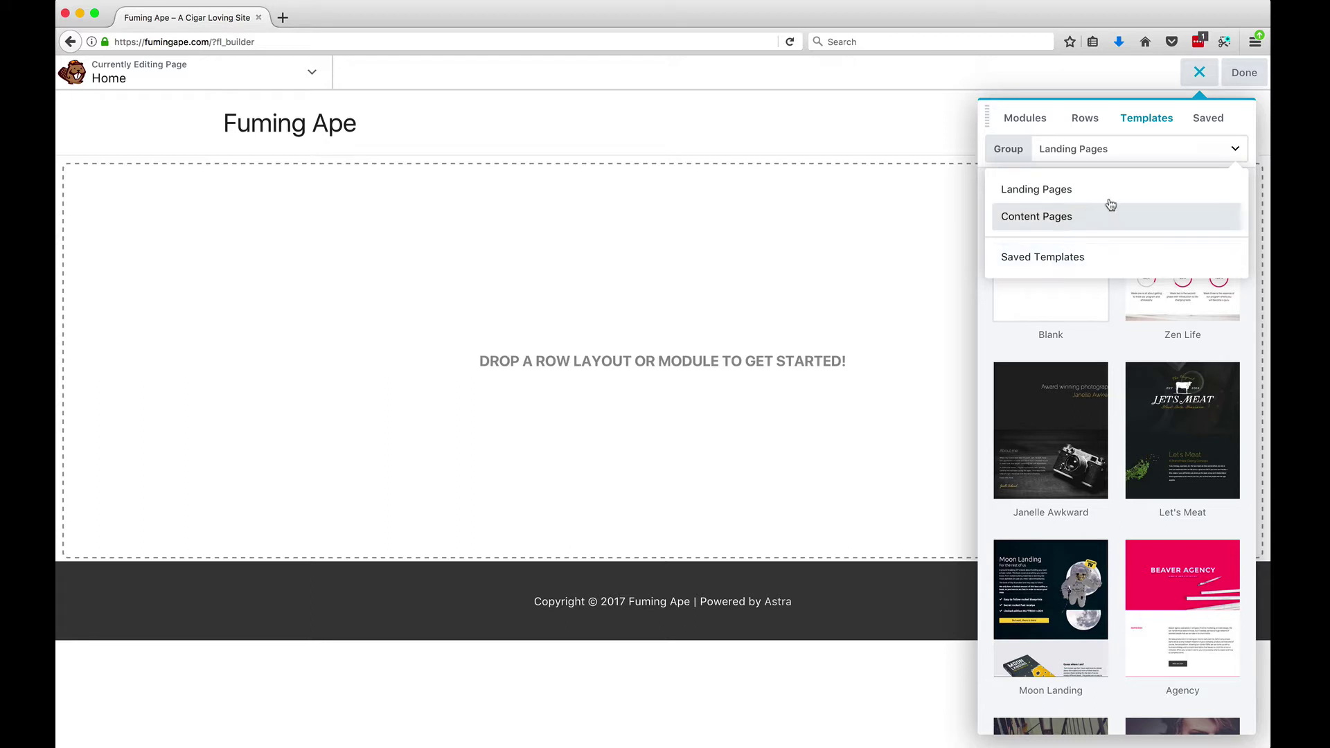
left_click(1226, 154)
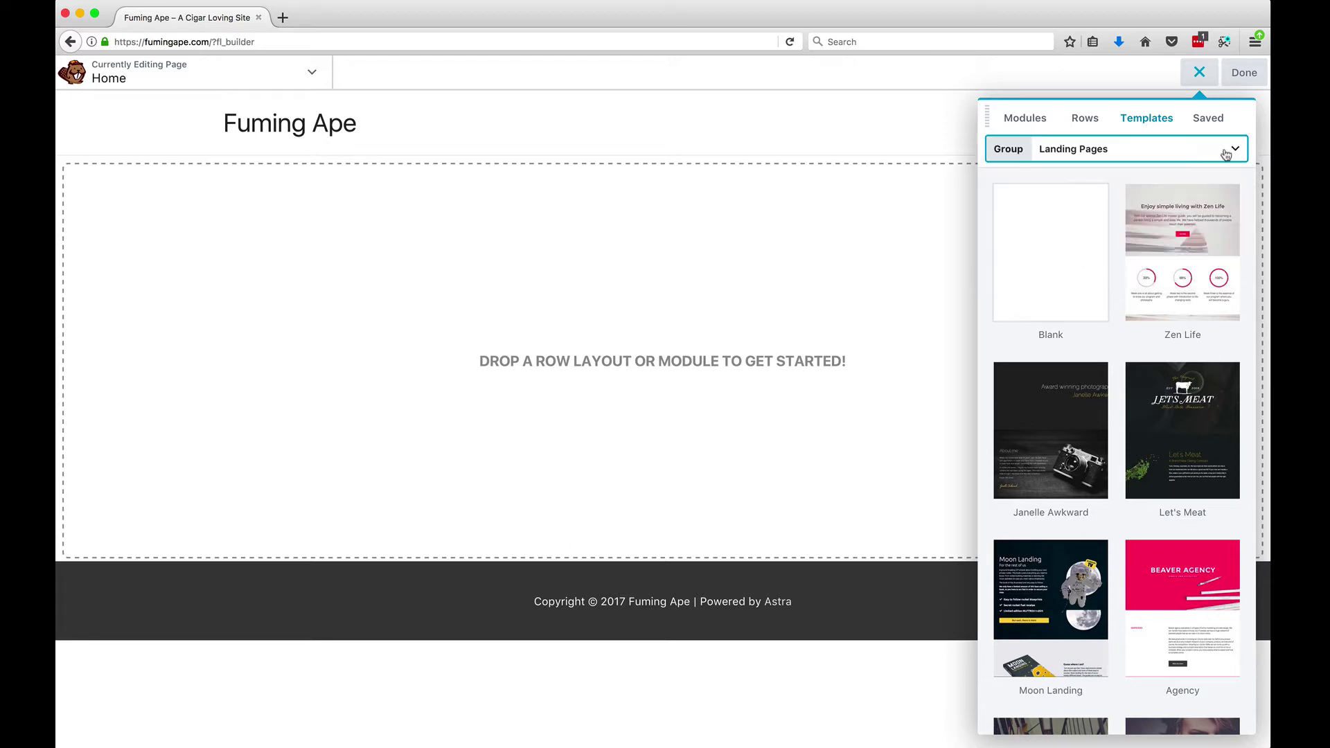
left_click(1026, 127)
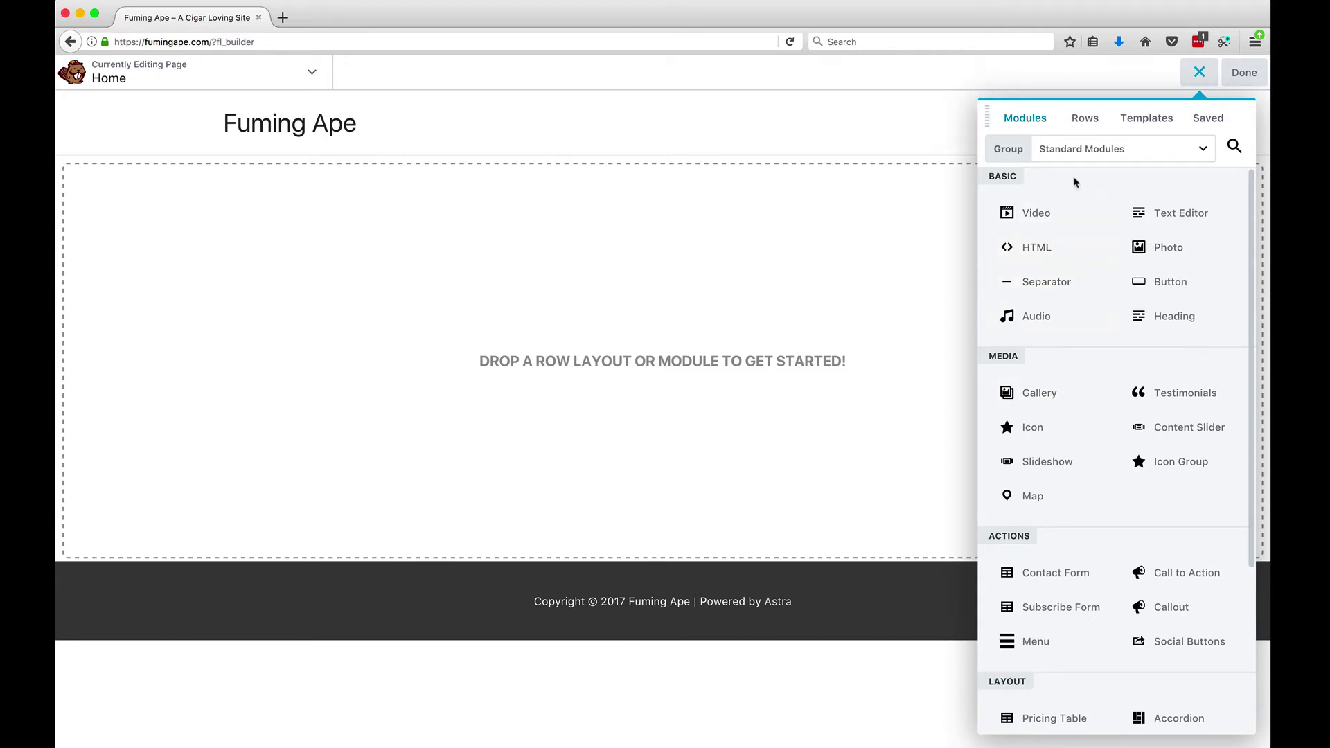
Add a two-column row and set its width to Full Width, keeping content width Fixed.
left_click(1078, 121)
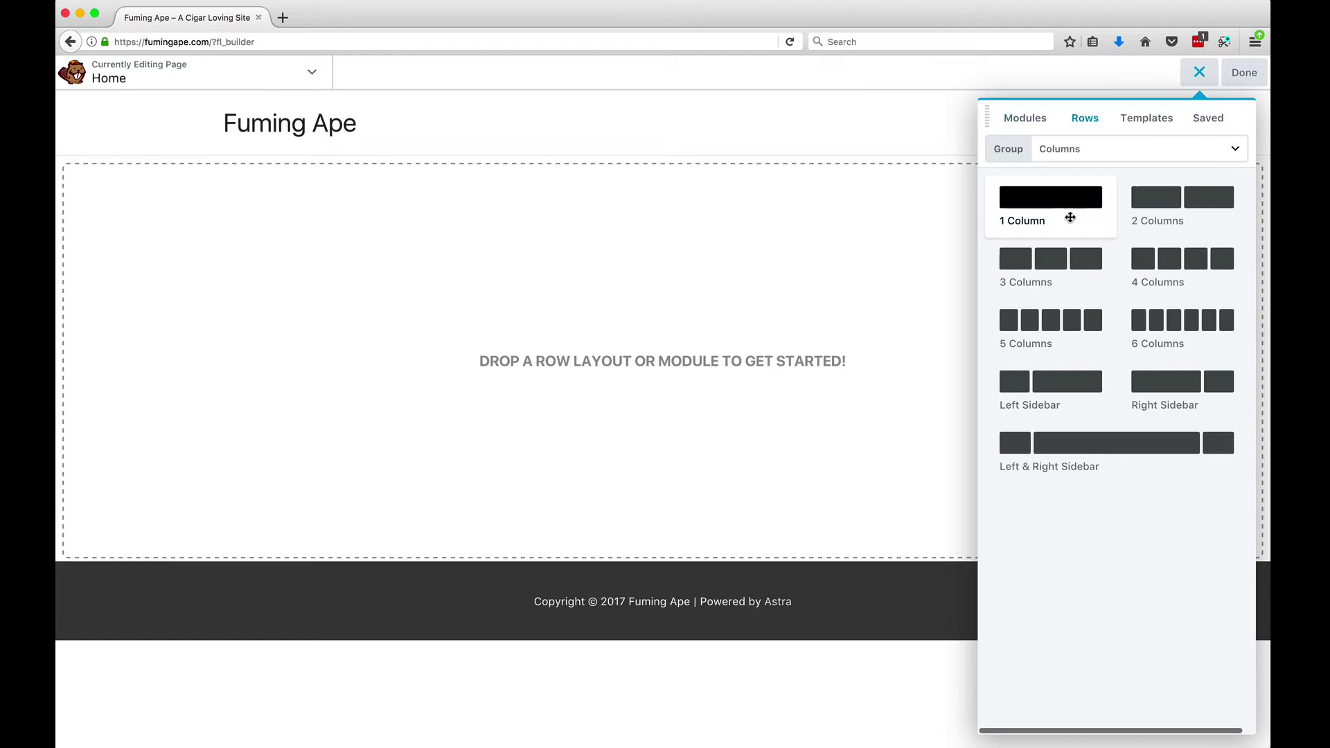
left_click_drag(1168, 204, 852, 218)
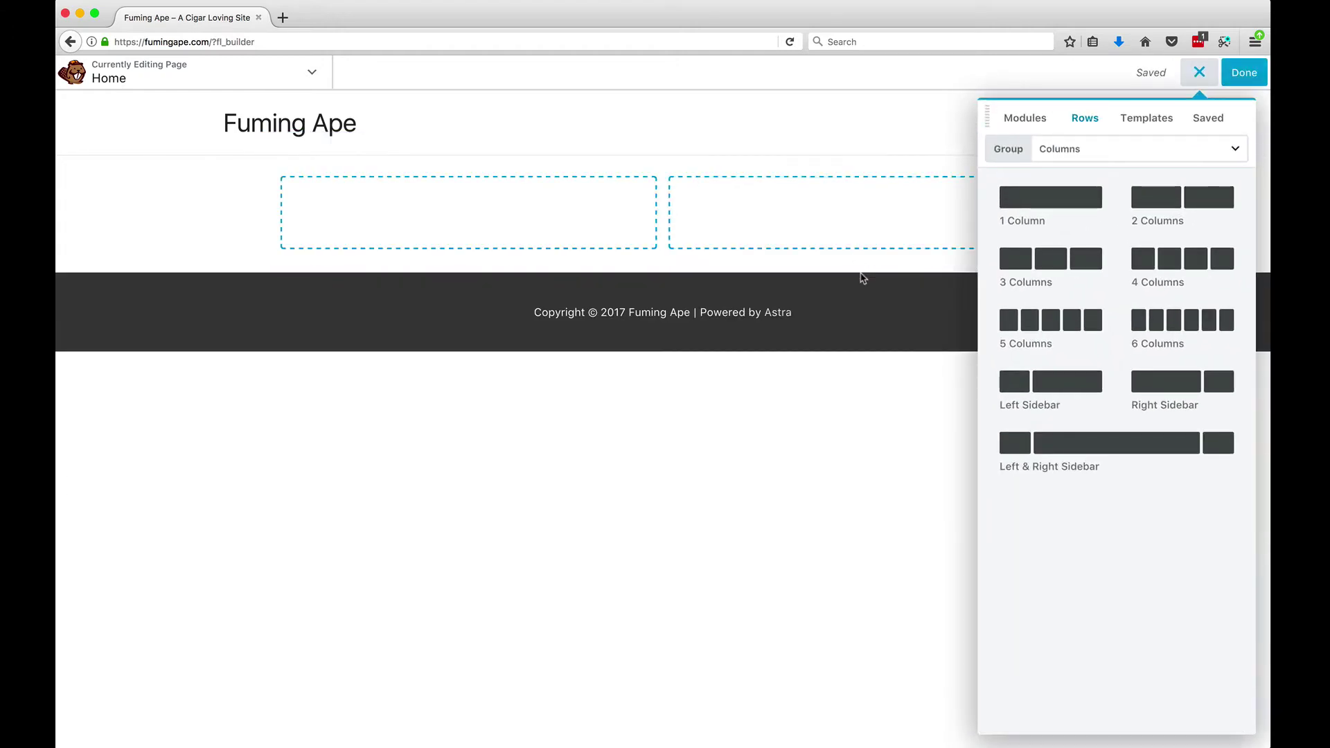
left_click(298, 143)
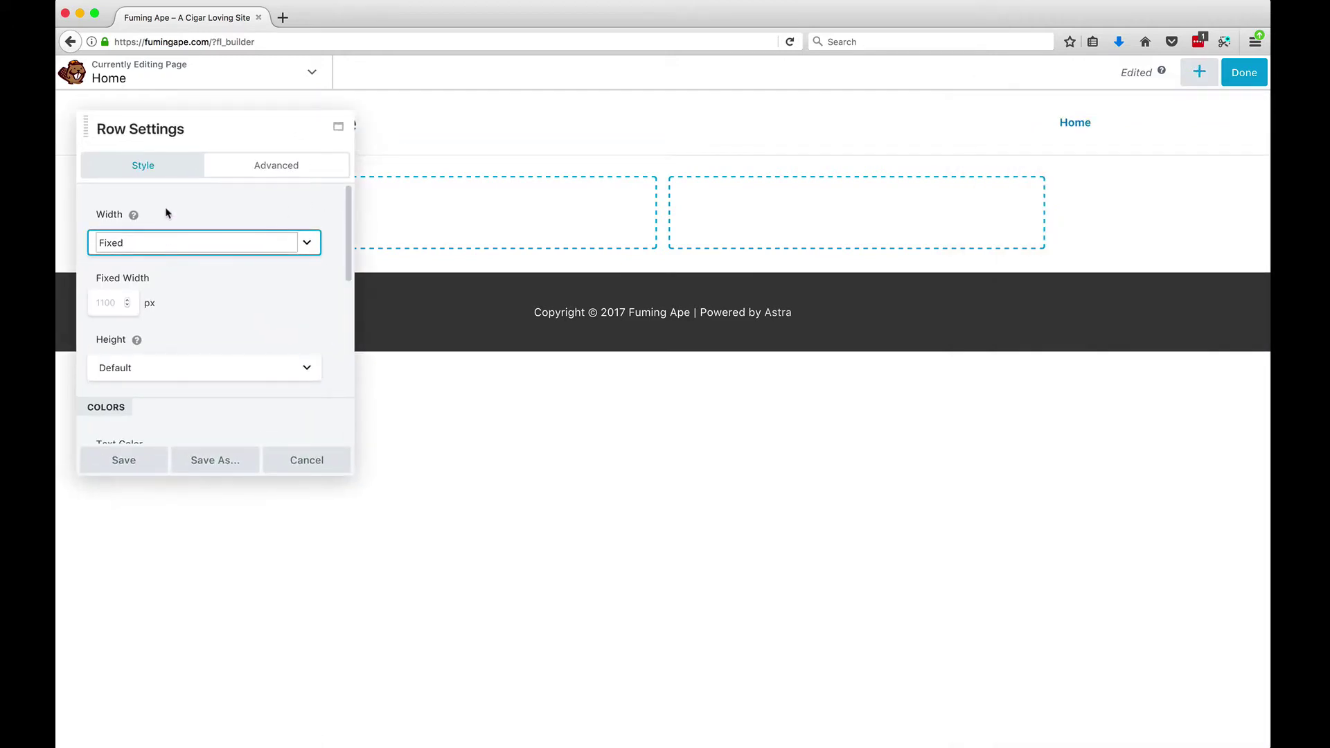
left_click(187, 246)
left_click(179, 266)
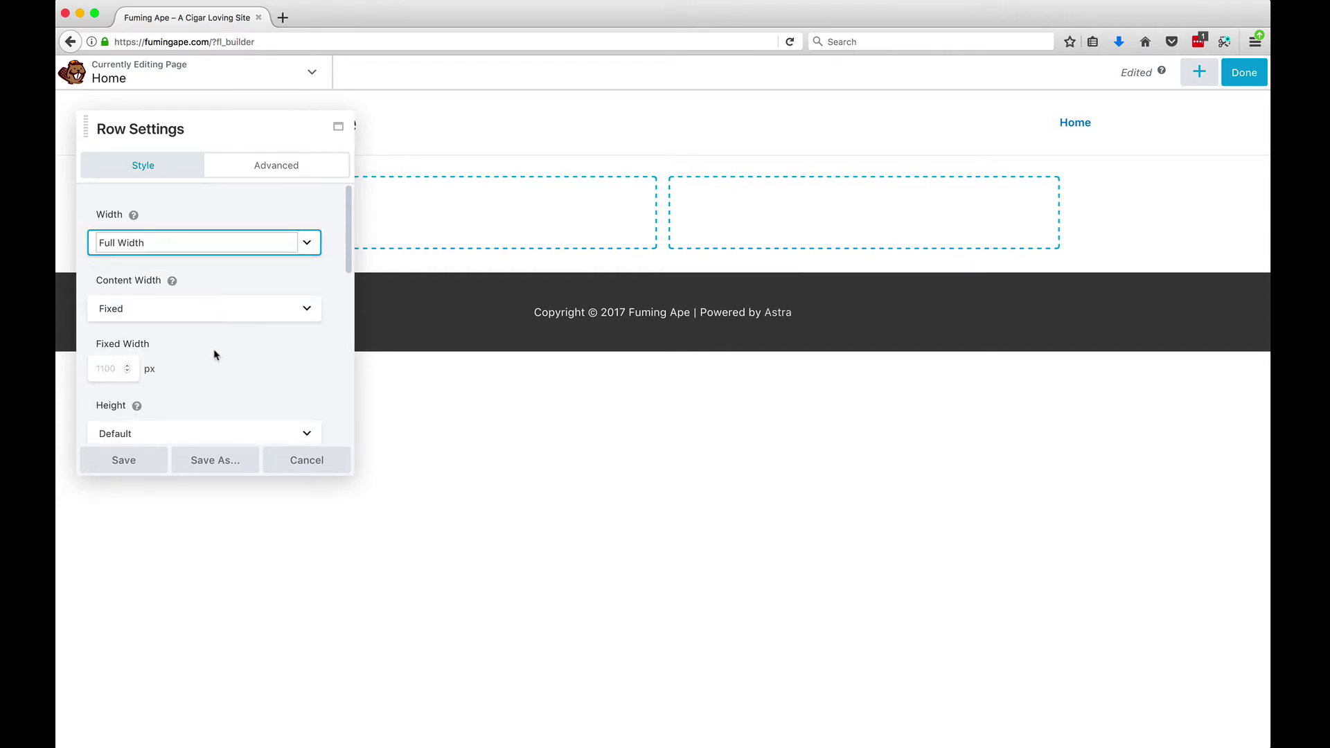
left_click(243, 305)
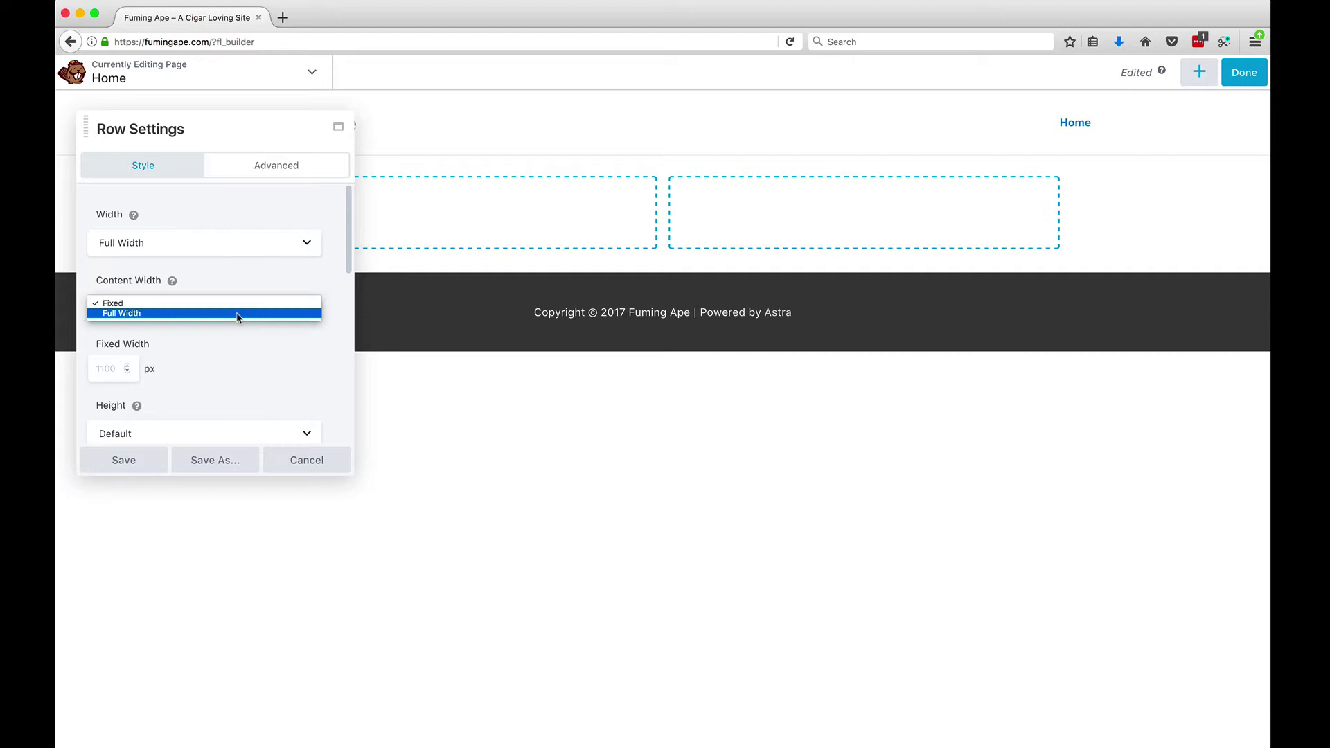
left_click(268, 280)
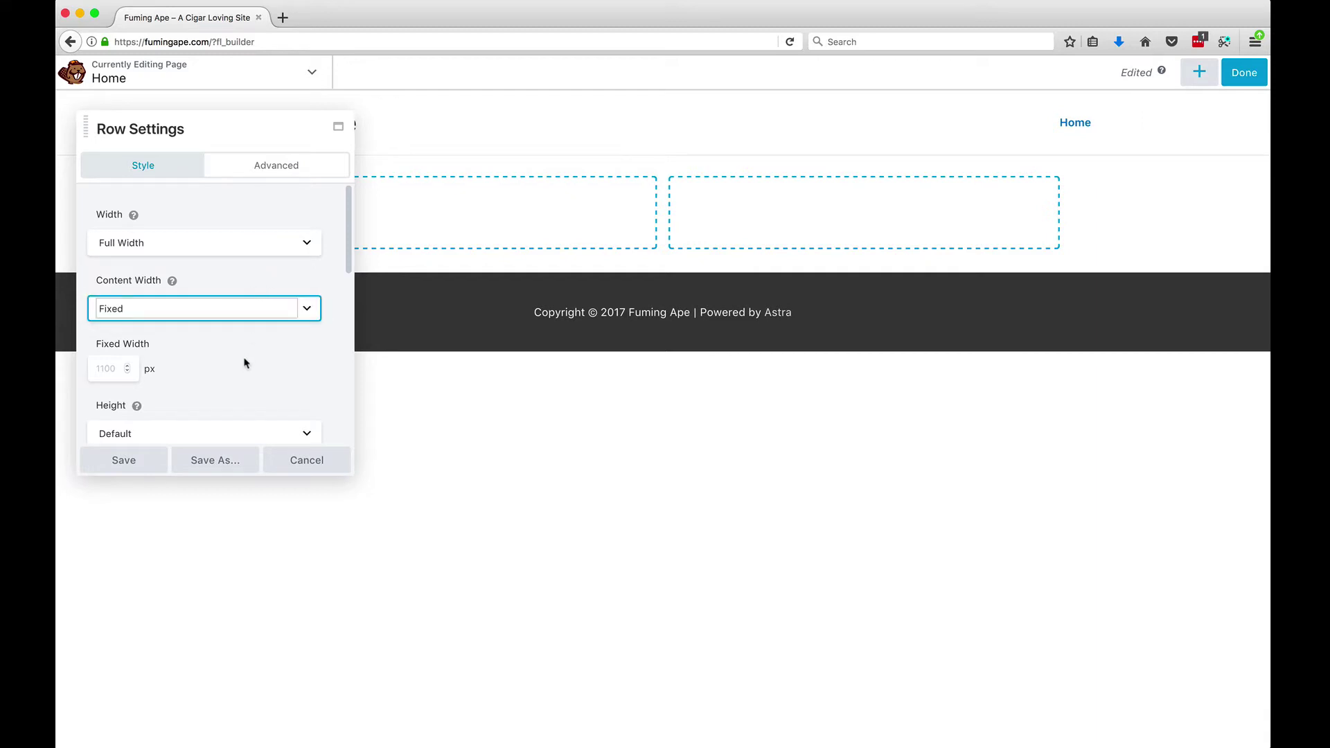
scroll(198, 414, "down", 10)
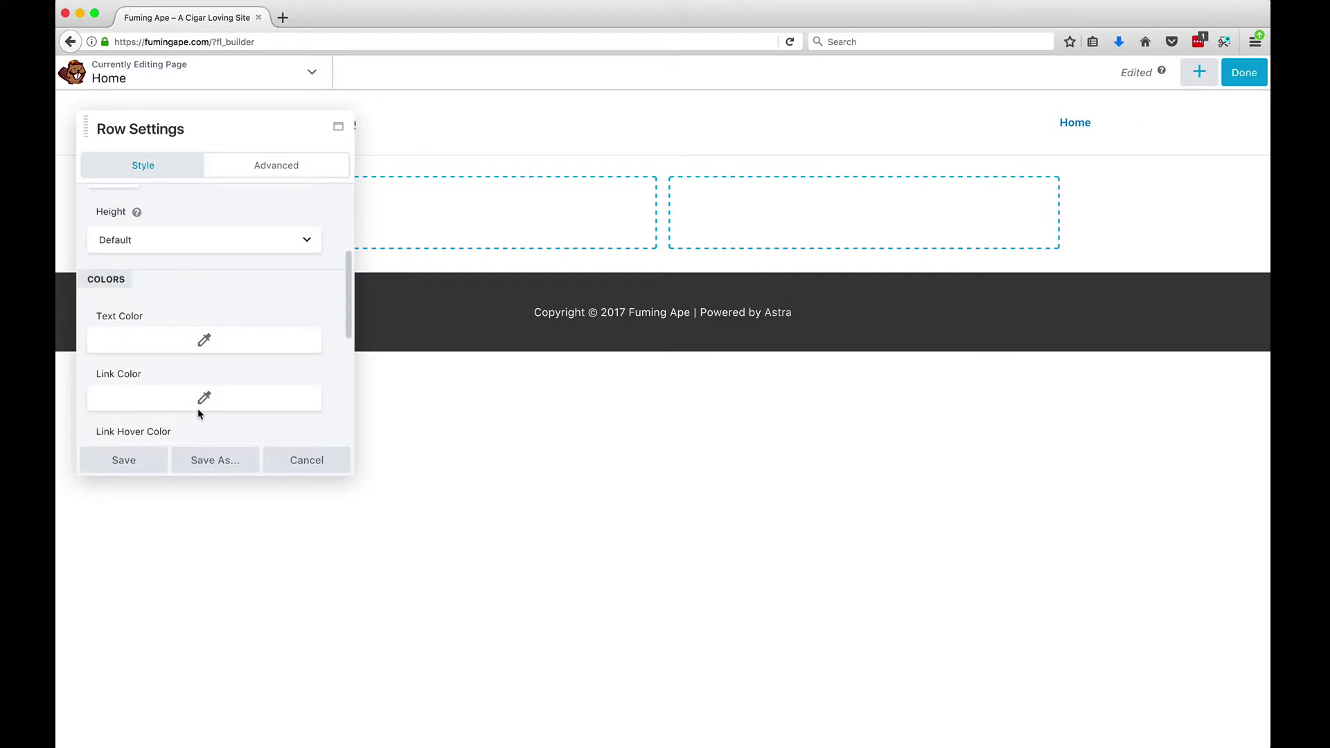
Save the Full Width setting, then set the row's Background Type to Color.
left_click(126, 463)
mouse_move(194, 217)
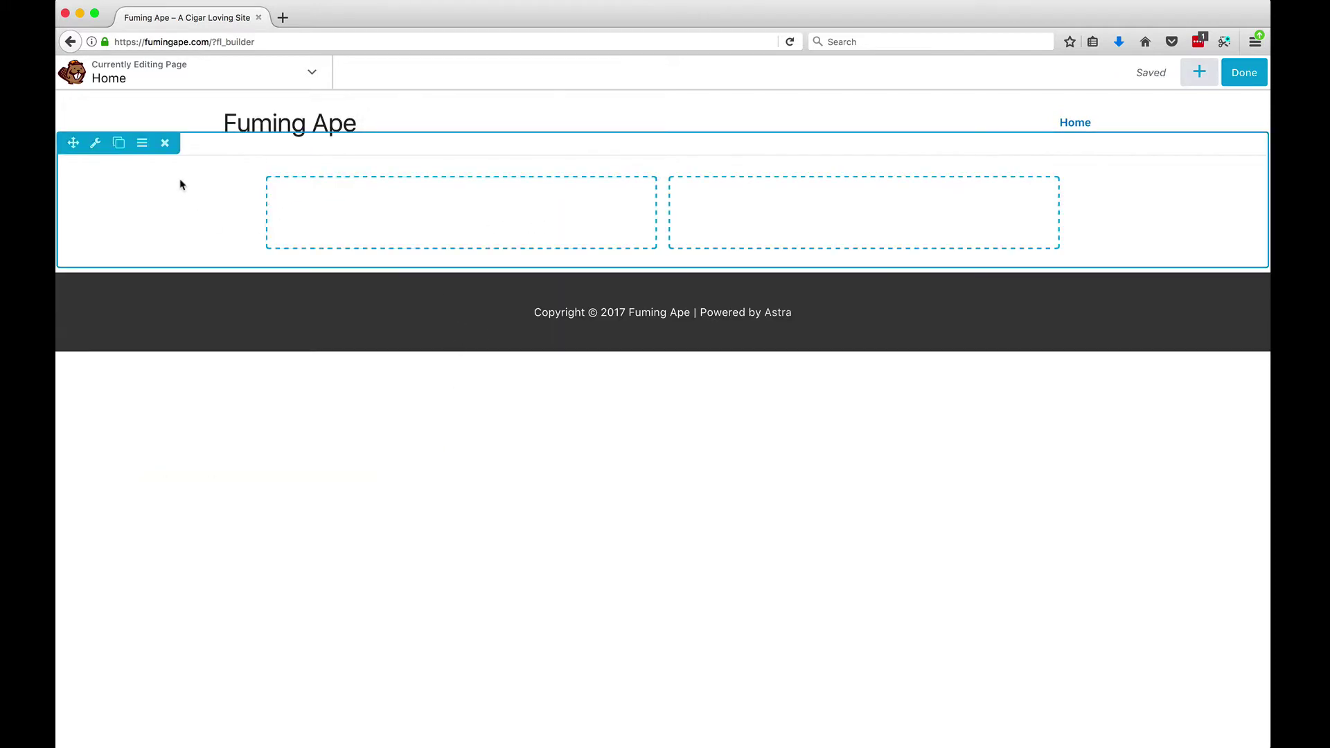
left_click(97, 144)
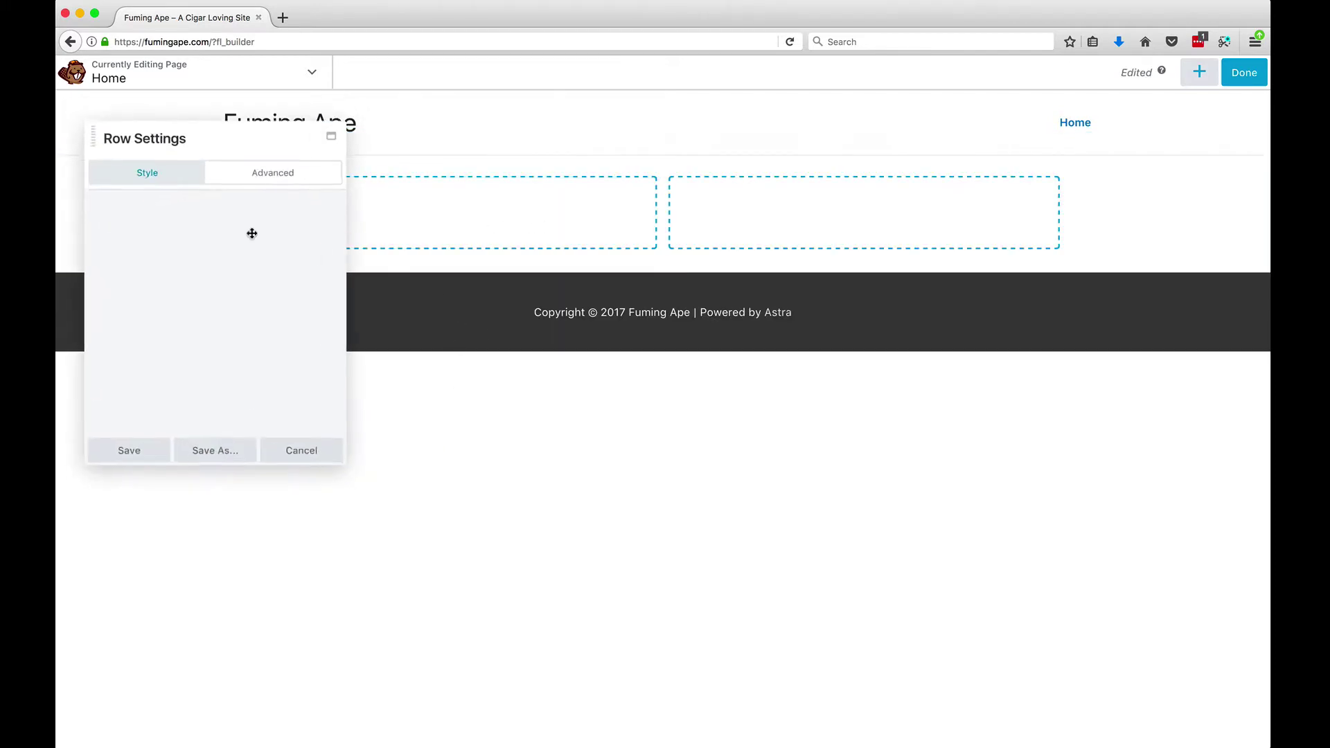
scroll(228, 319, "down", 3)
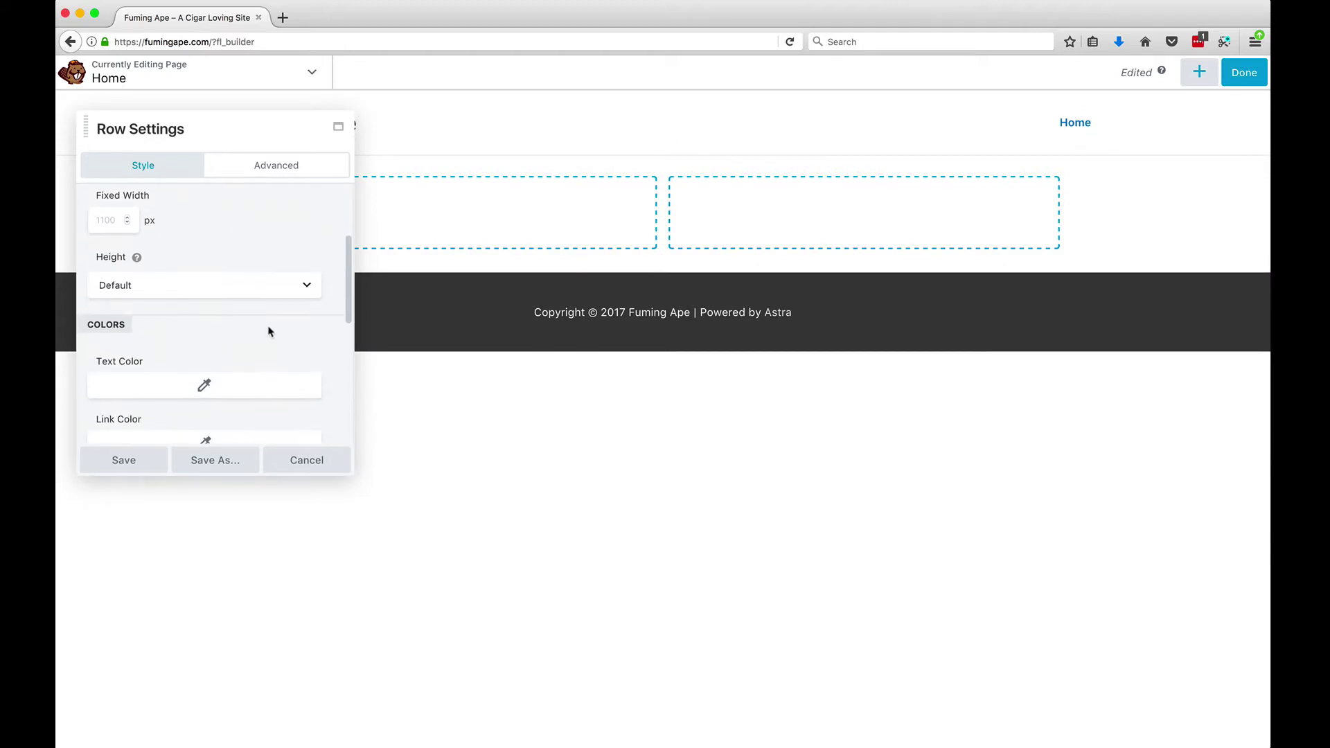
scroll(267, 329, "down", 4)
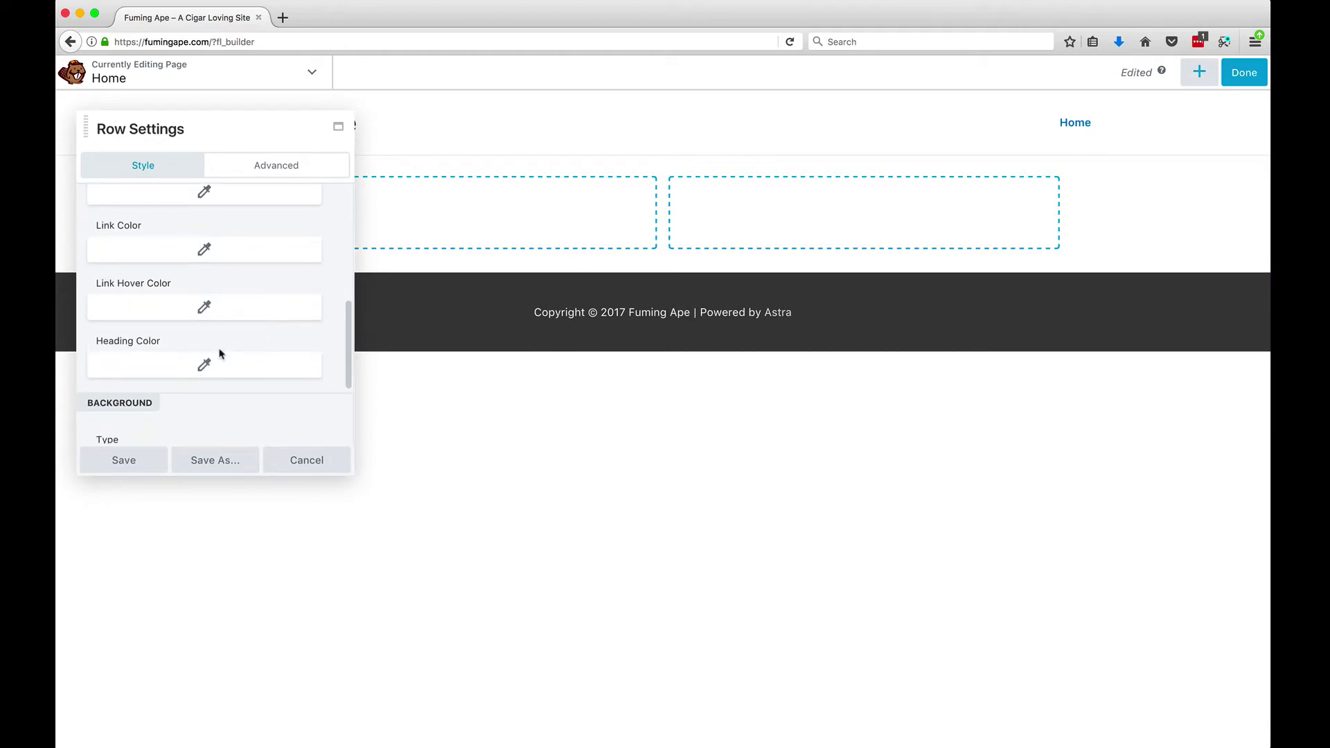
scroll(236, 354, "down", 3)
left_click(221, 319)
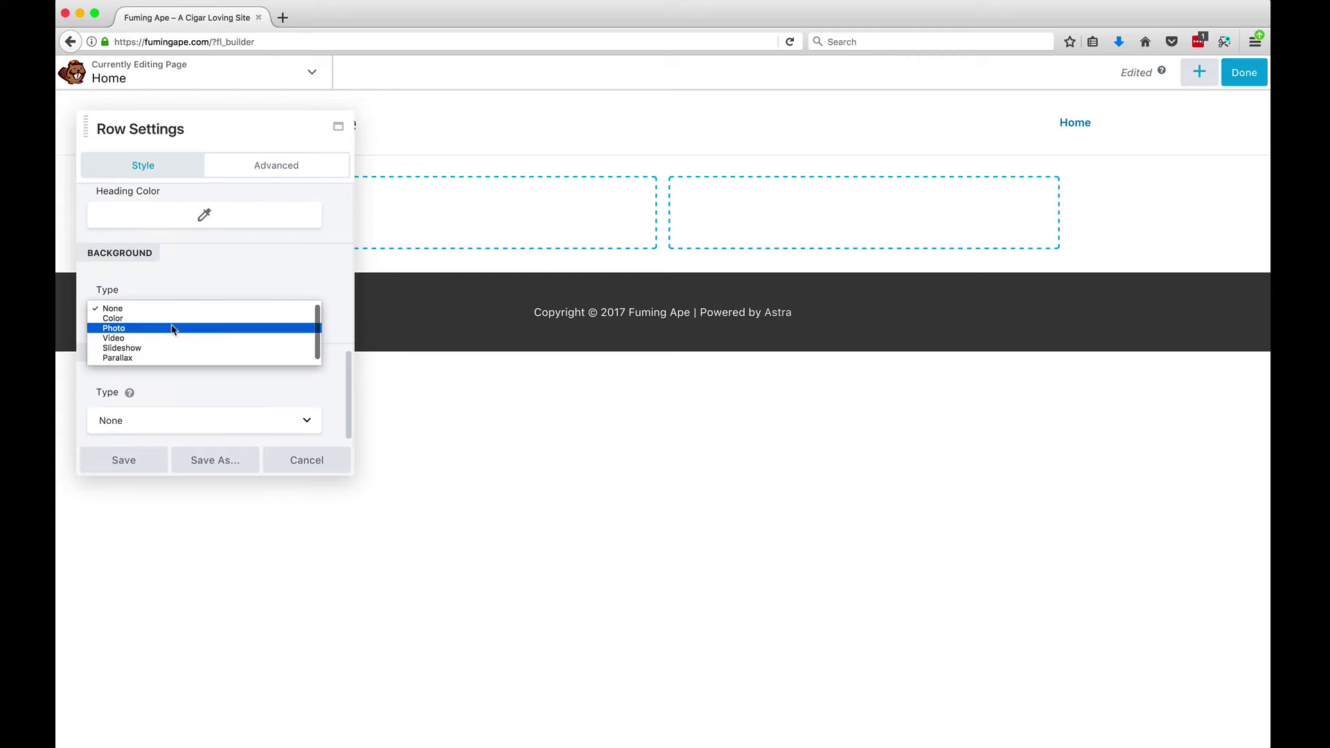
left_click(169, 319)
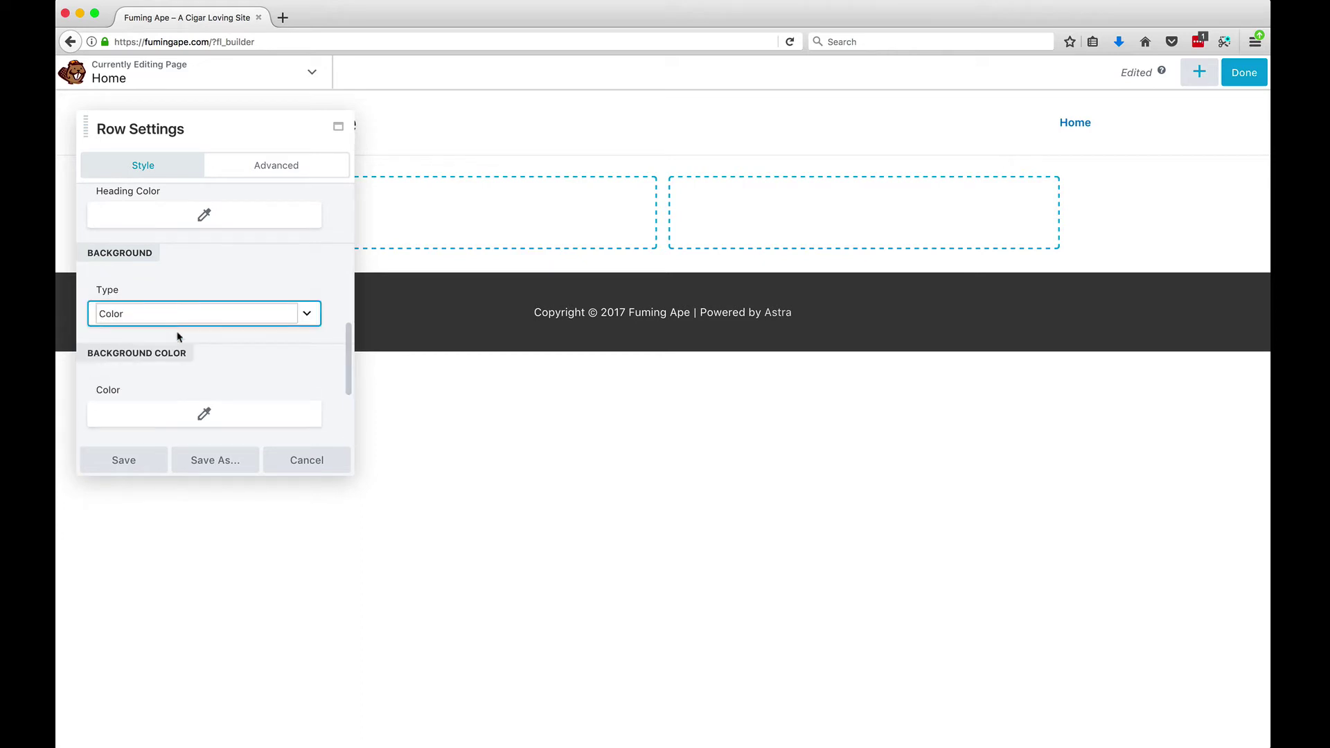
Choose grey #636363 as the row background colour and save.
left_click(206, 414)
scroll(201, 417, "down", 3)
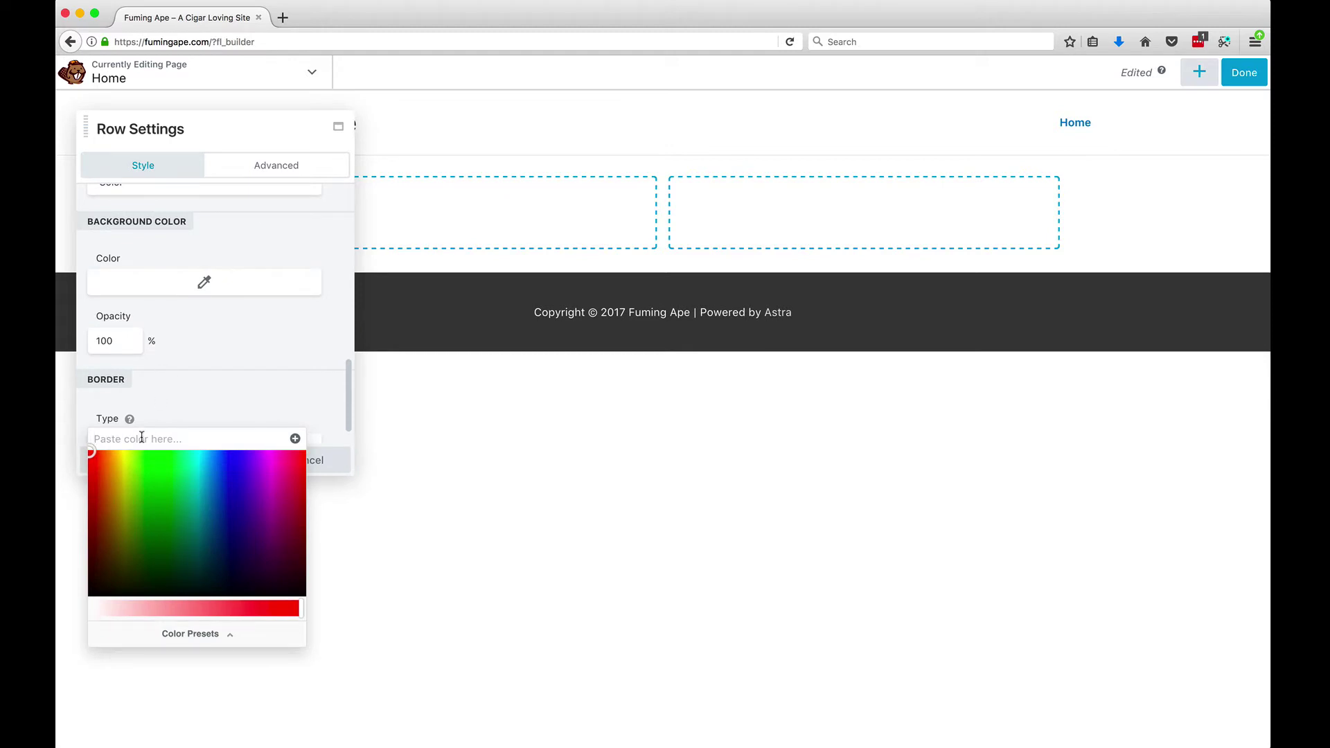
type("151515")
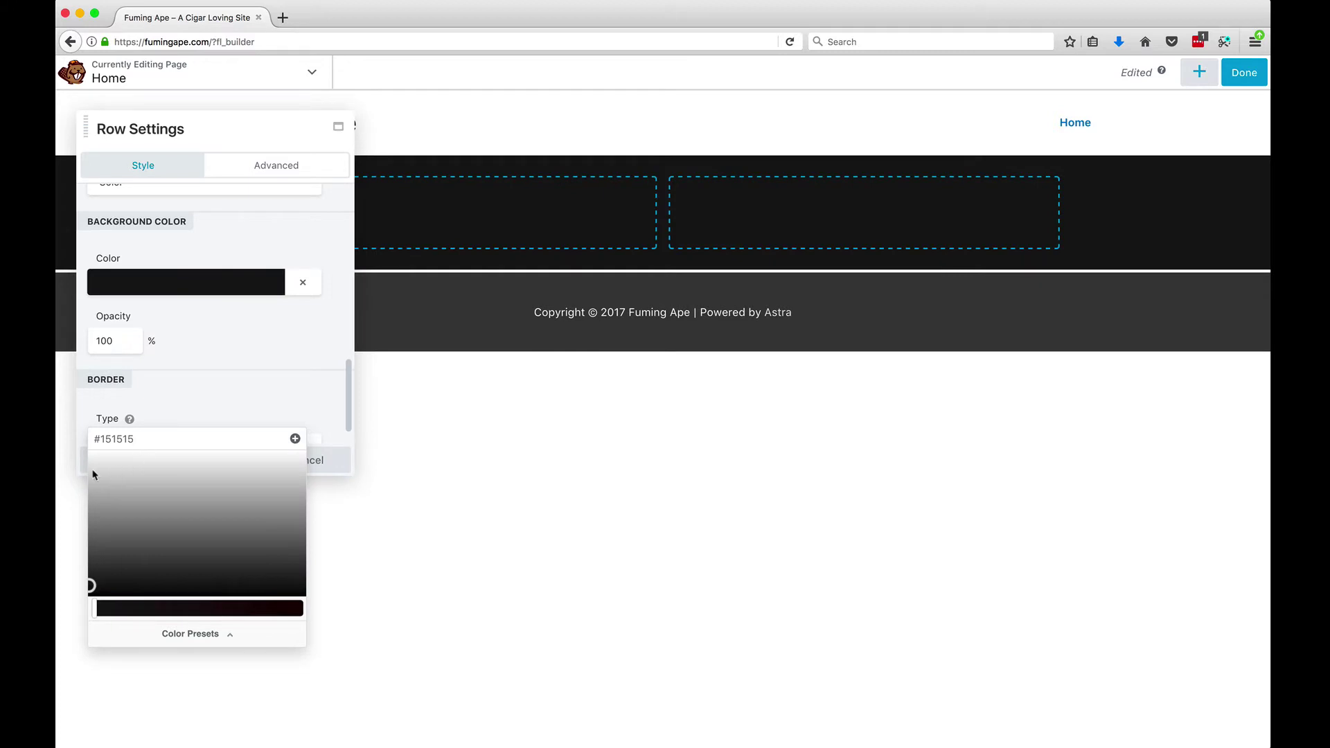
left_click(92, 544)
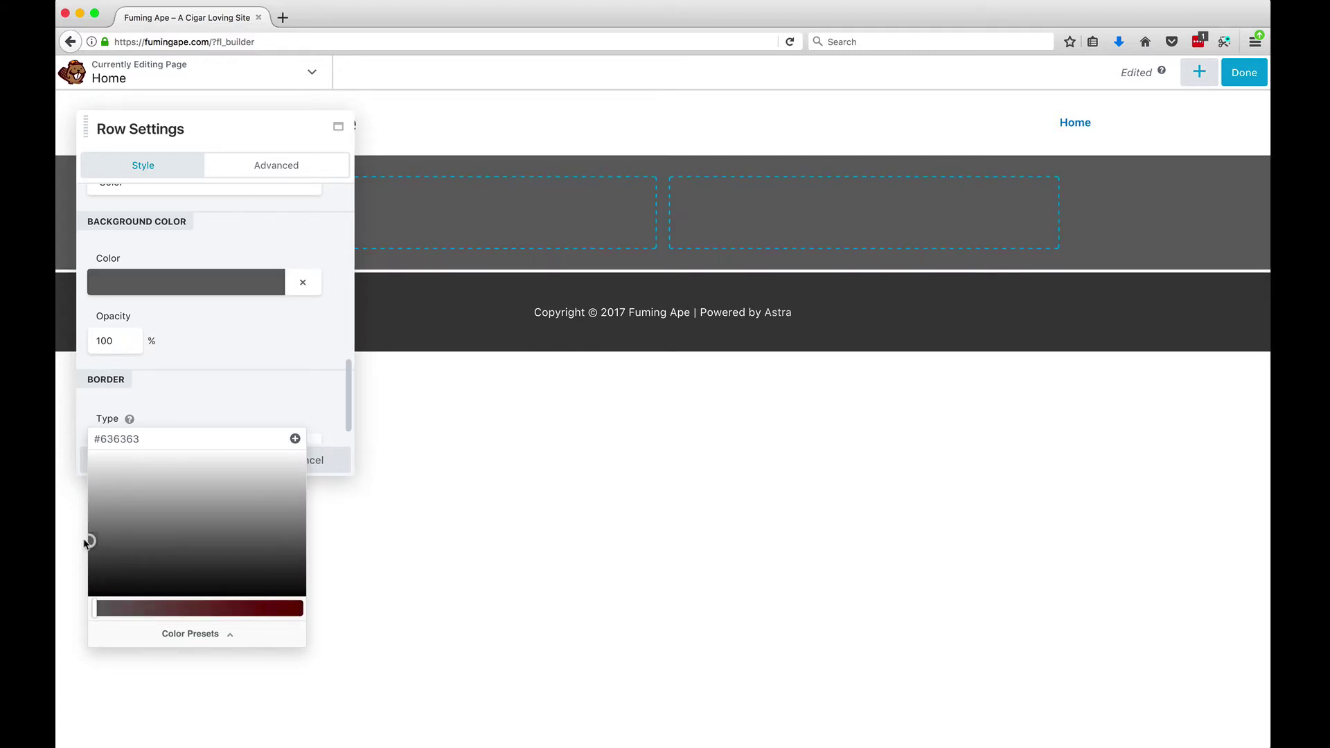
left_click(189, 336)
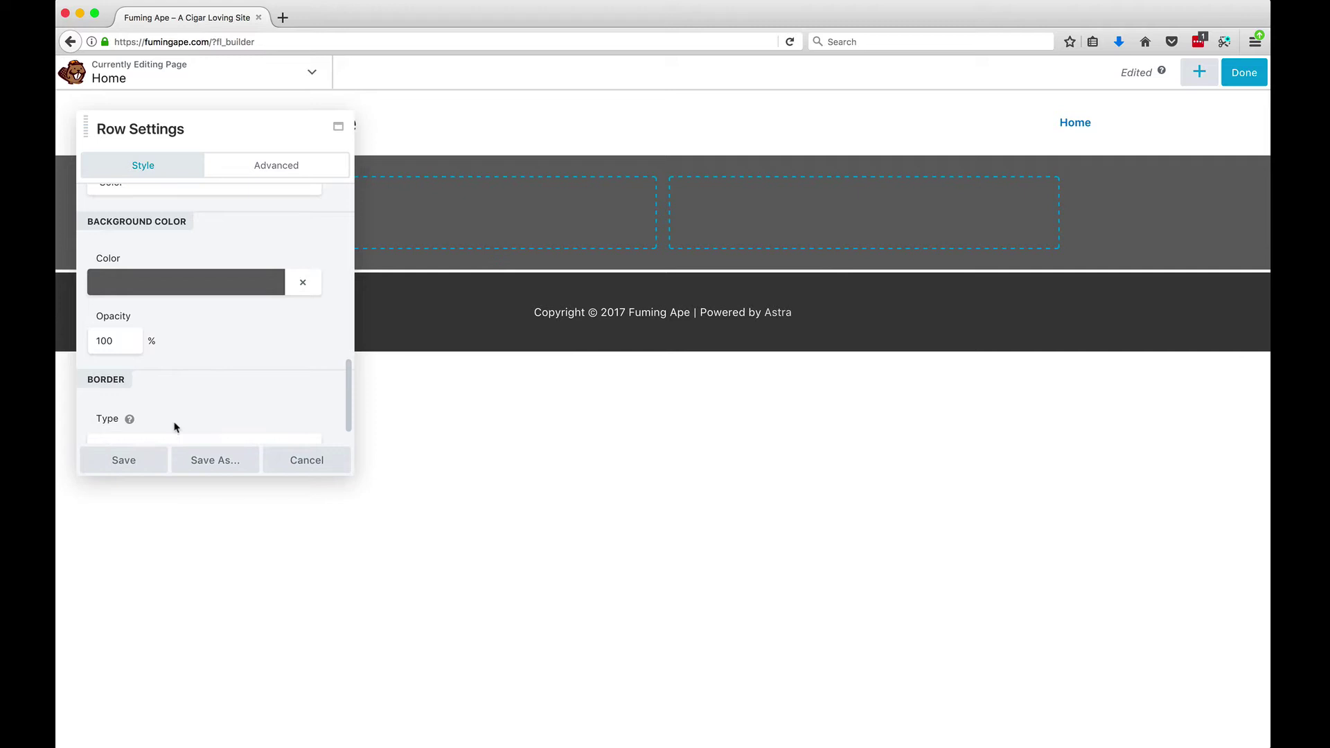
left_click(129, 460)
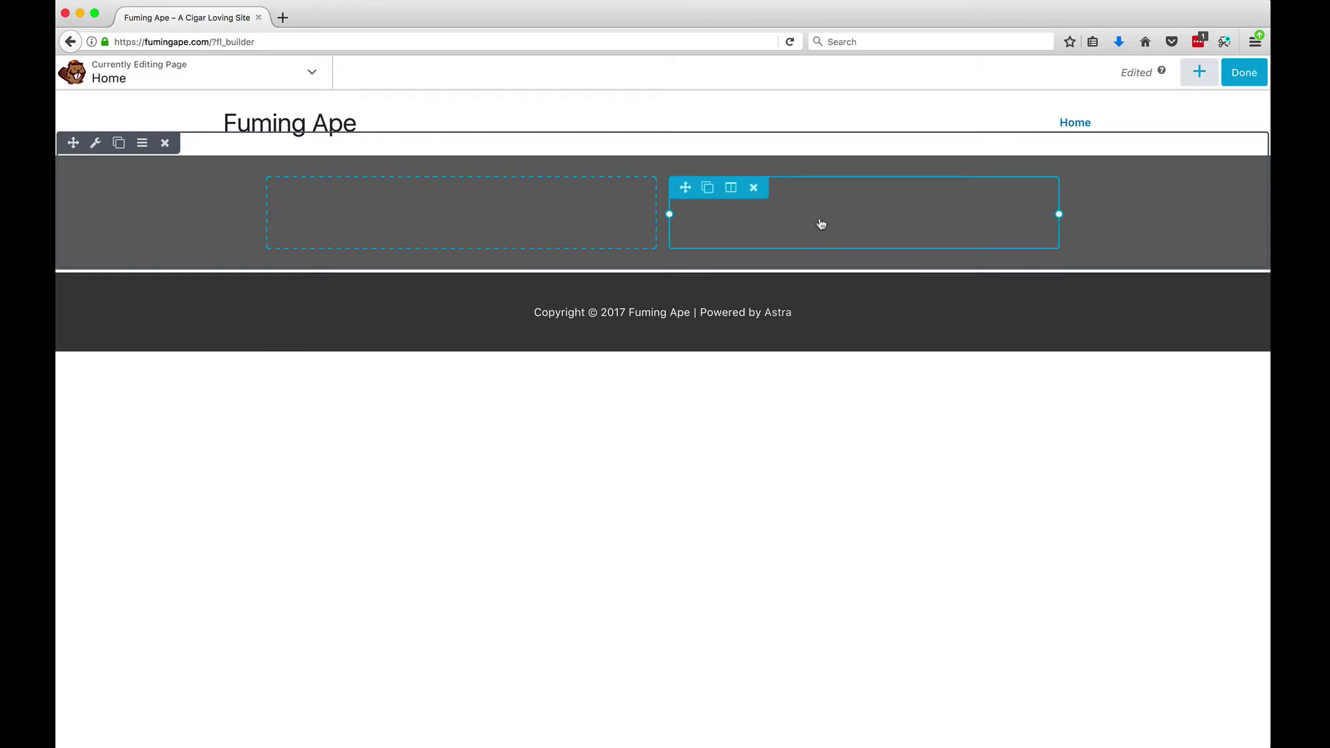
Drop a Video module into the right column, set its type to Embed, and open a new browser tab.
left_click(1199, 72)
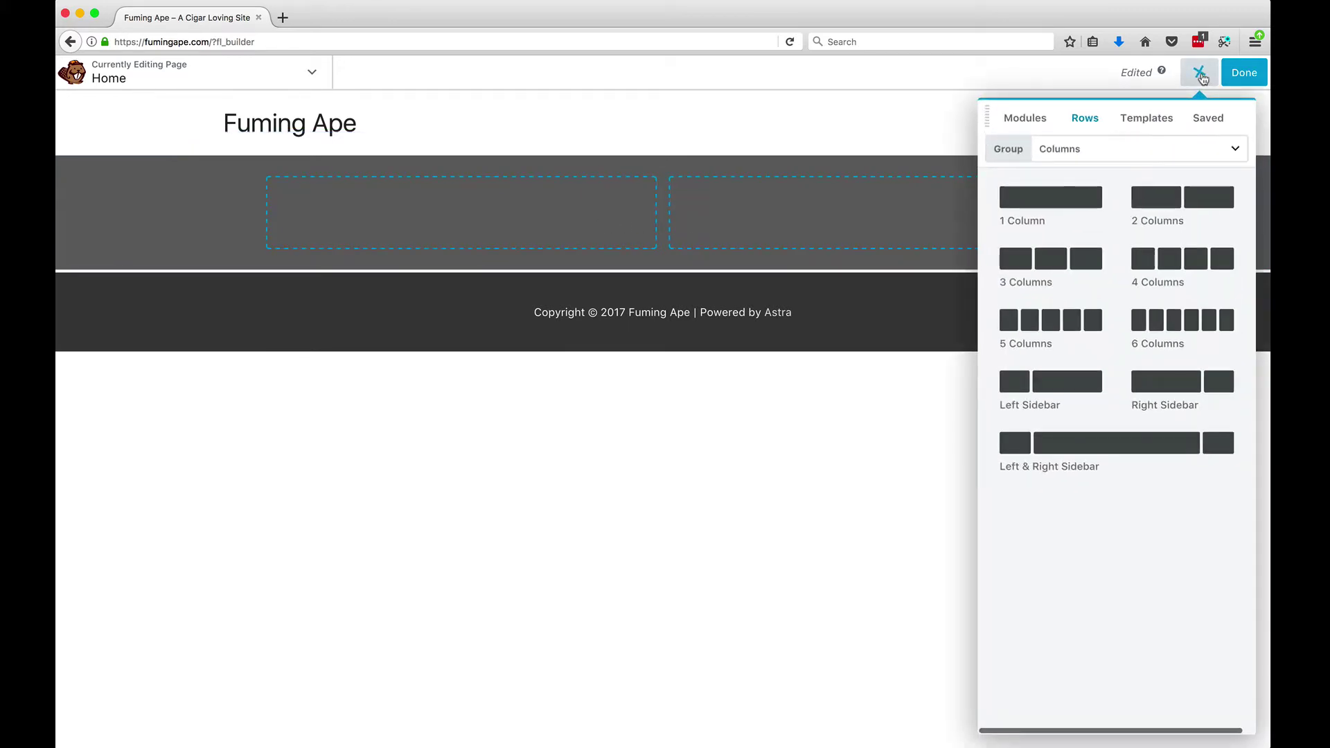
left_click(1025, 118)
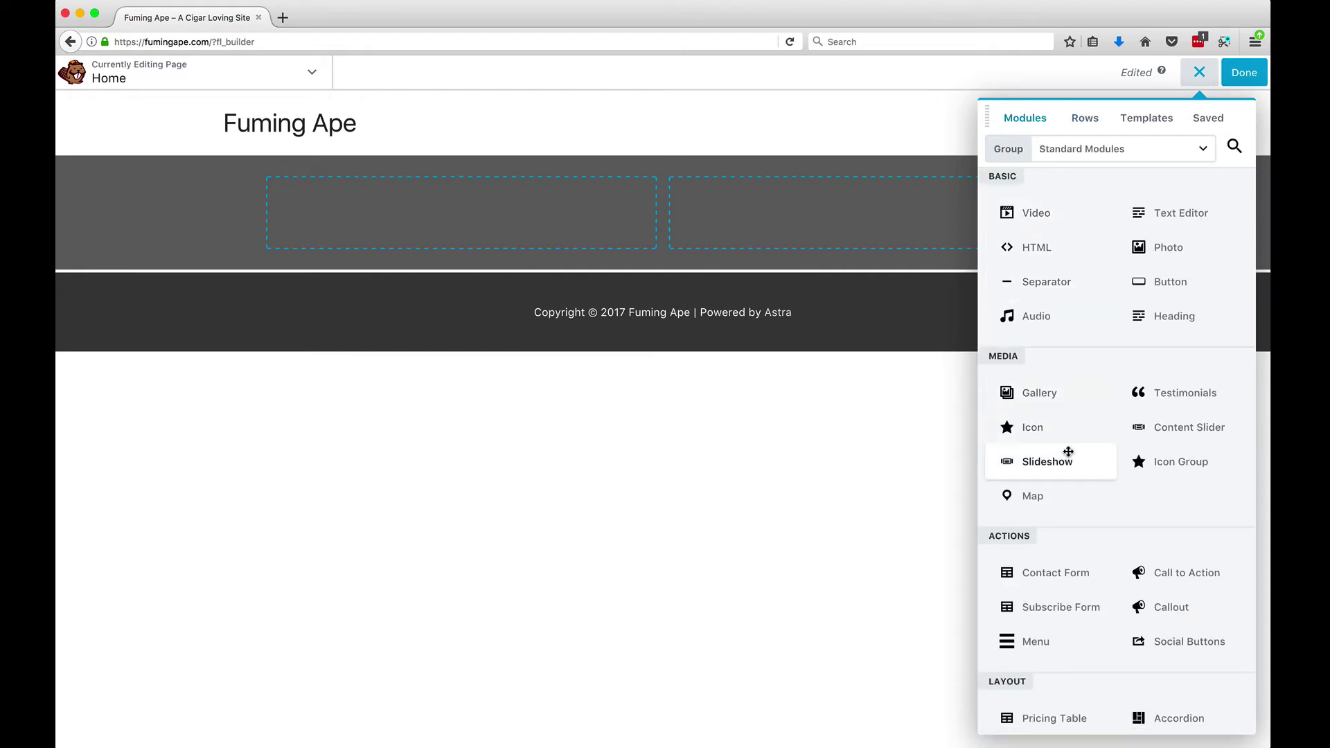
left_click_drag(1045, 215, 904, 236)
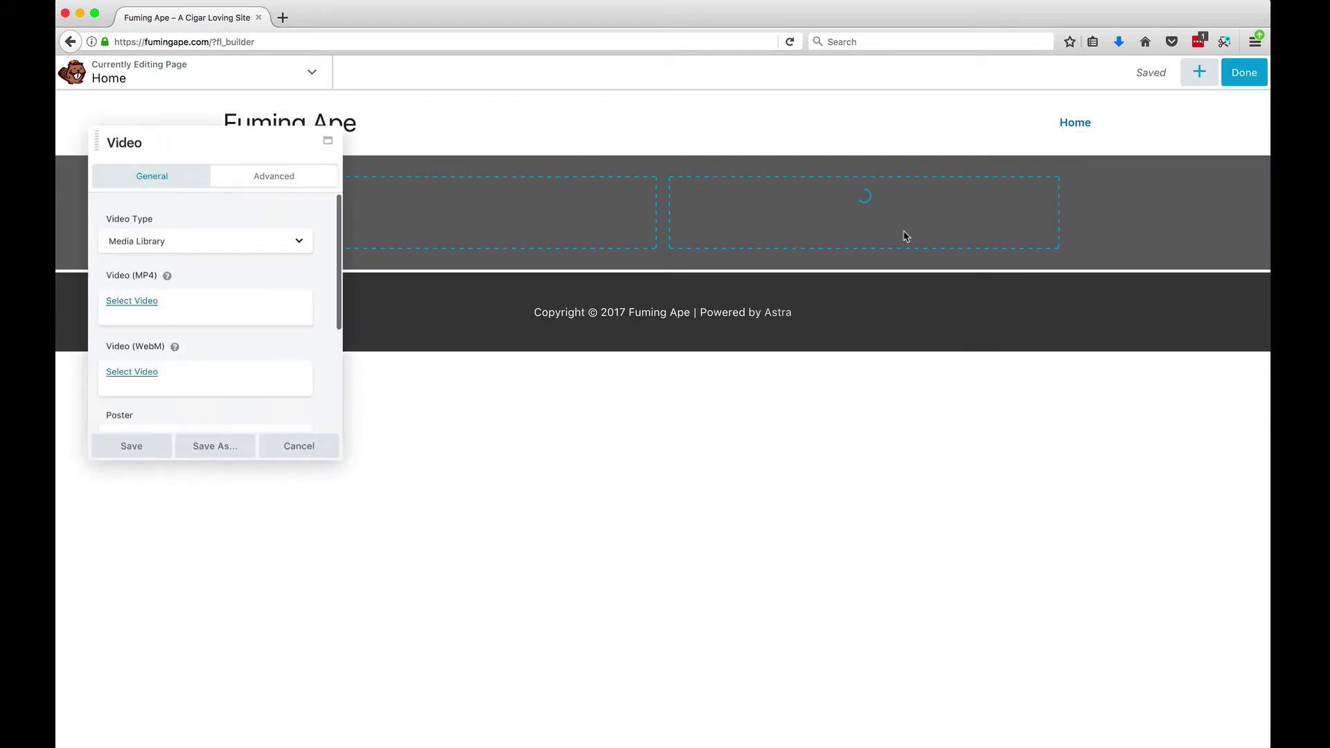
left_click(201, 244)
left_click(200, 243)
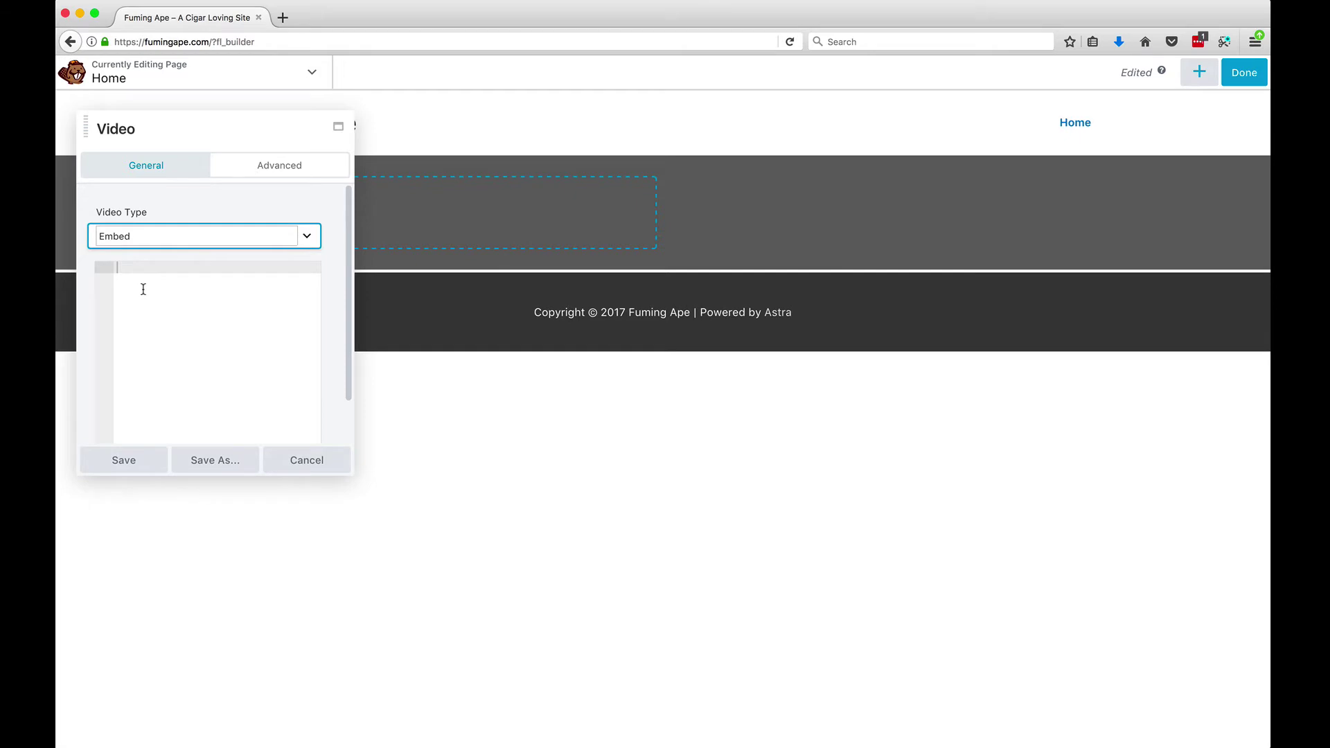
left_click(283, 19)
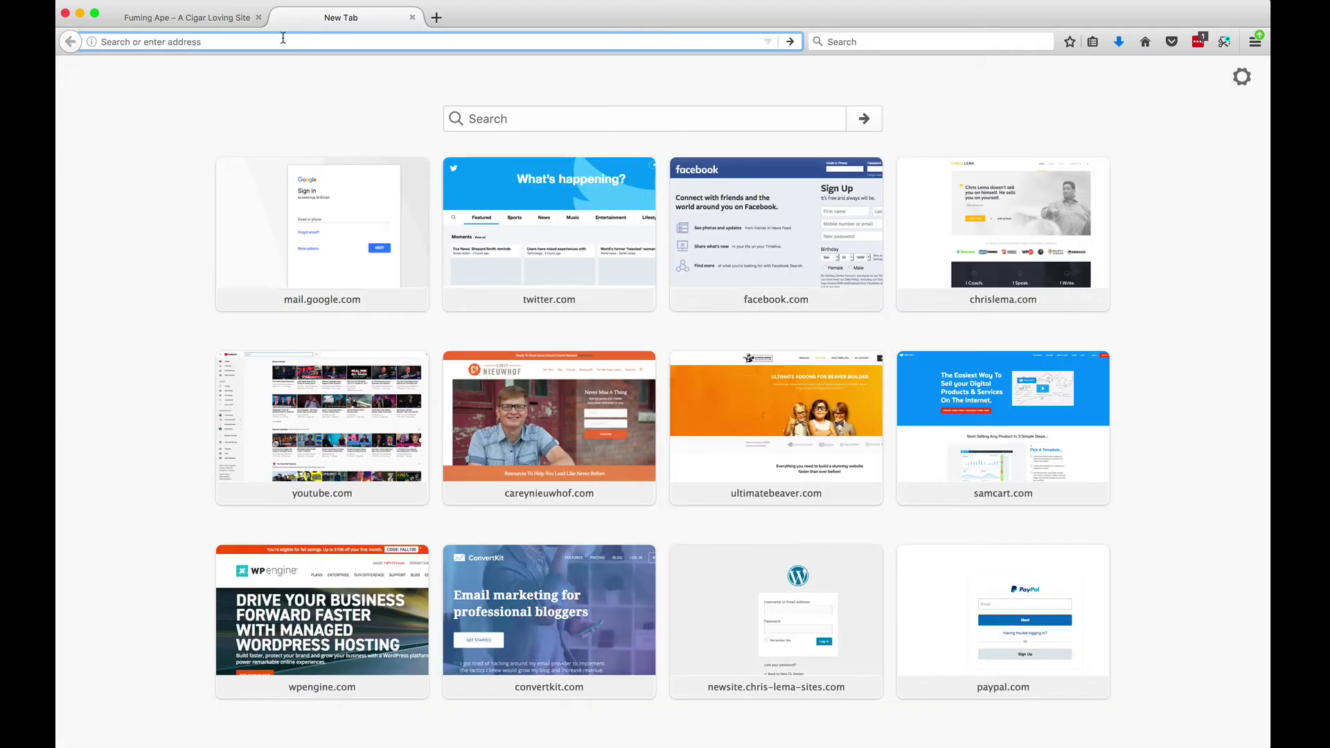
Load YouTube, go to Creator Studio, and switch to the account owning the 351 videos.
type("youtube.com")
key("Return")
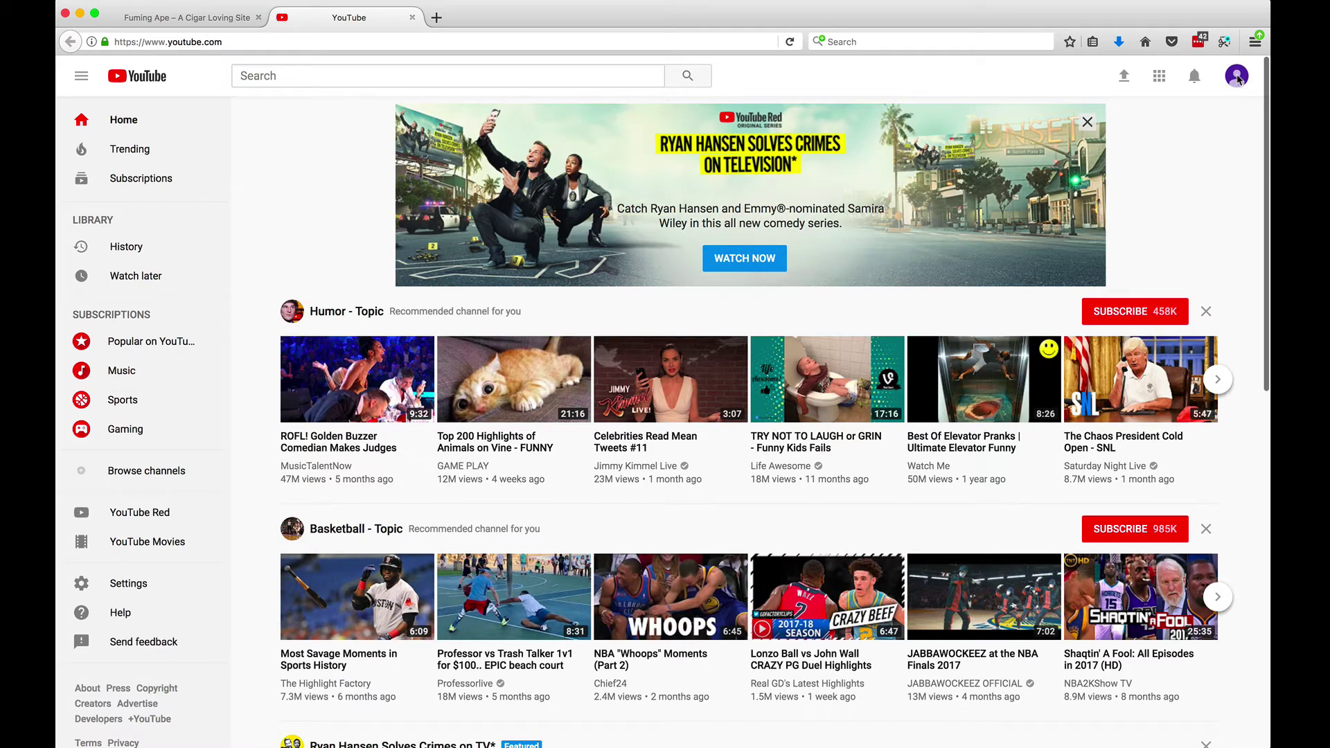
left_click(1238, 78)
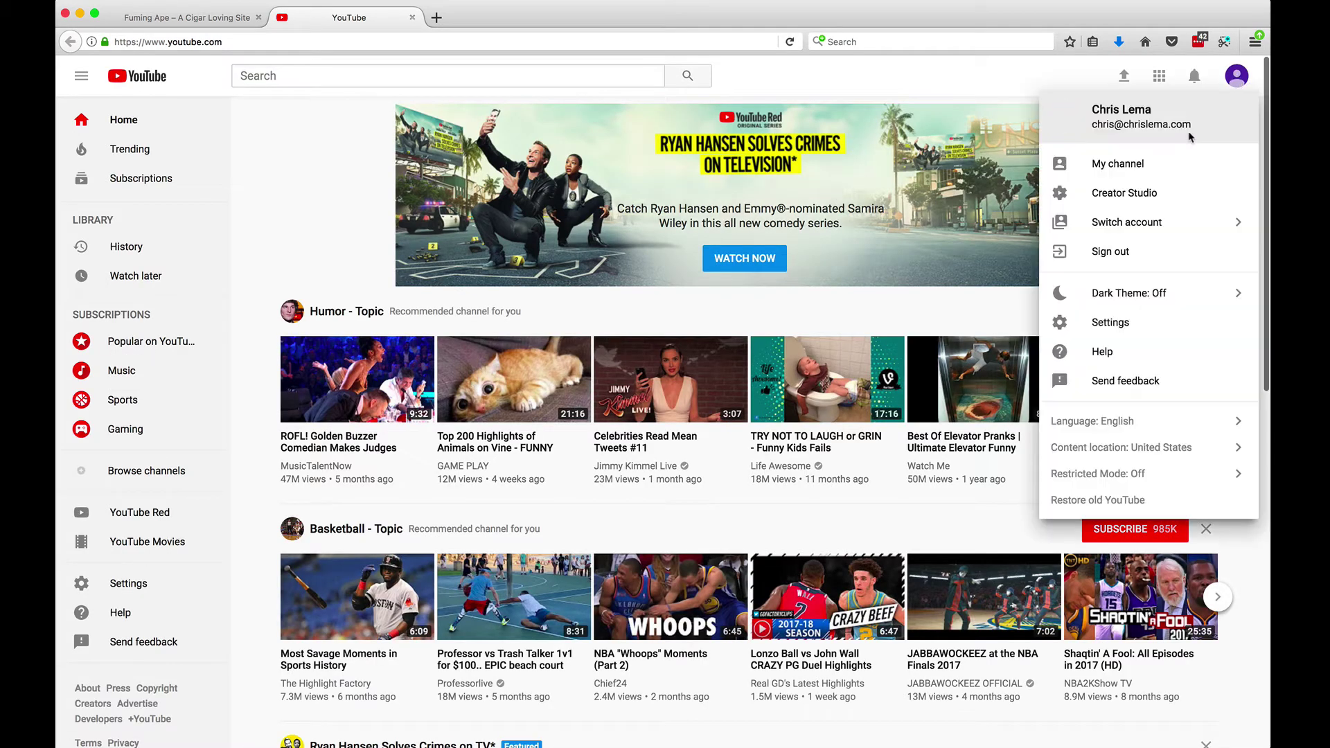
left_click(1130, 192)
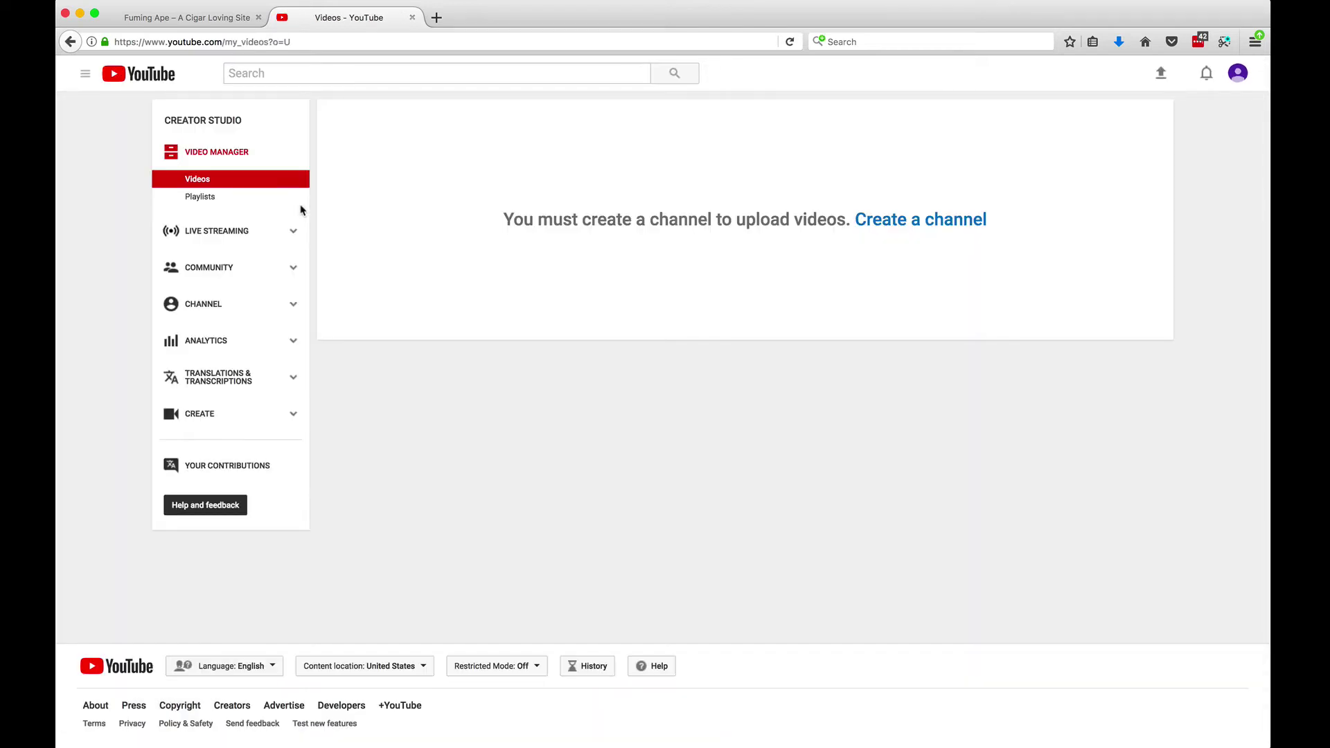
left_click(1238, 77)
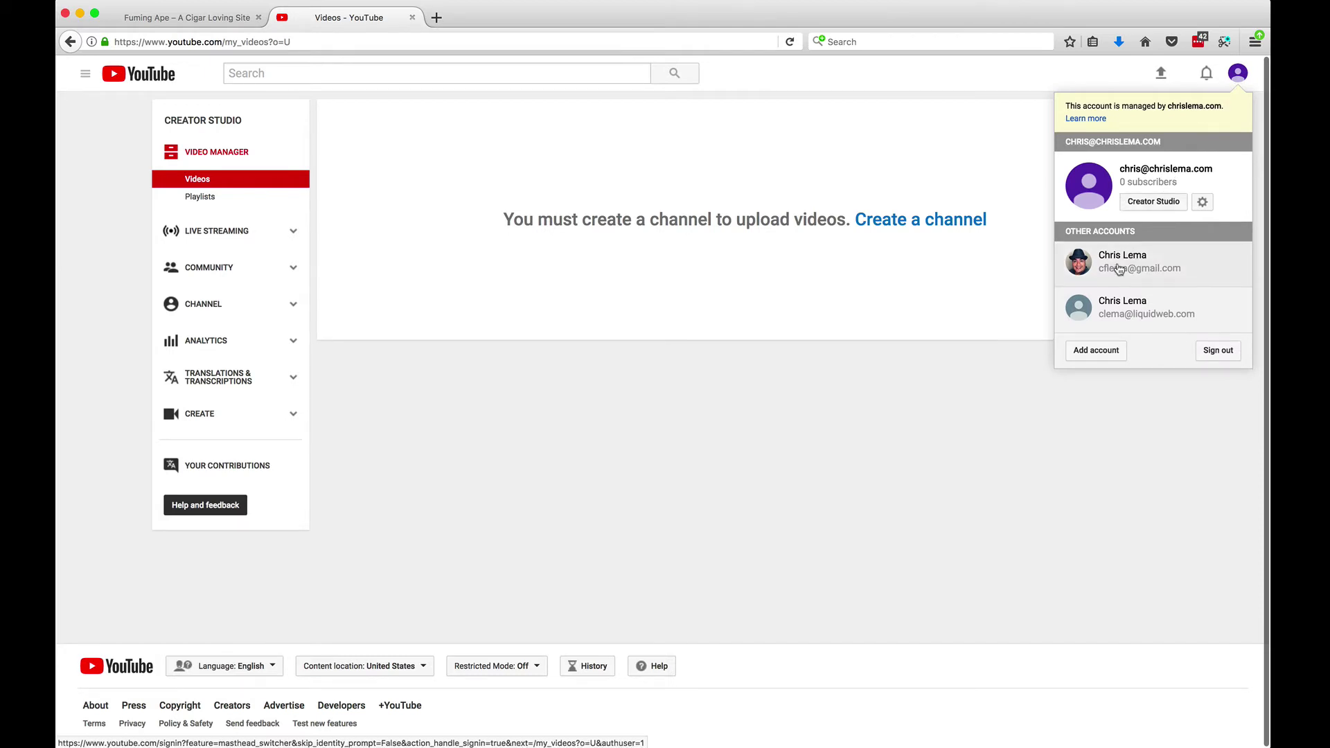
left_click(1163, 181)
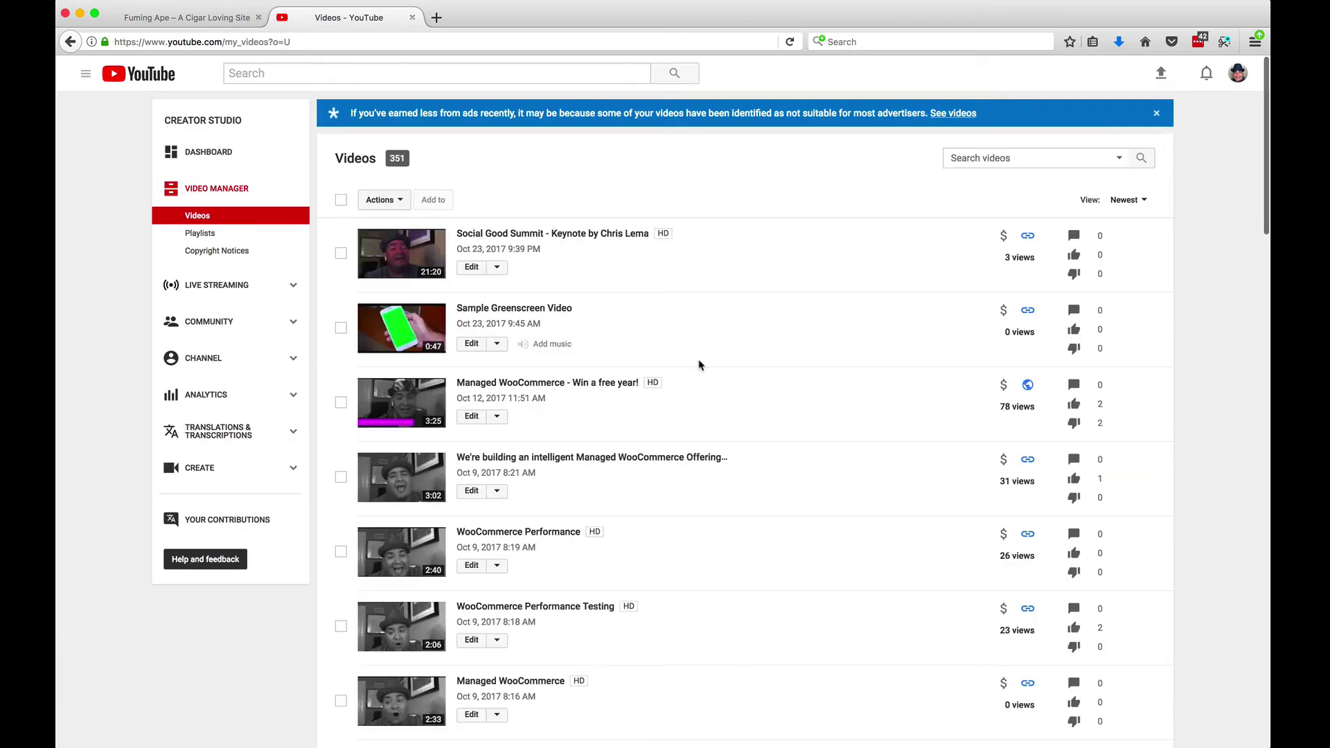
Scroll the uploads down to 'Check out WP Private Content Pro' and open its details.
scroll(737, 365, "down", 2)
scroll(739, 365, "down", 1)
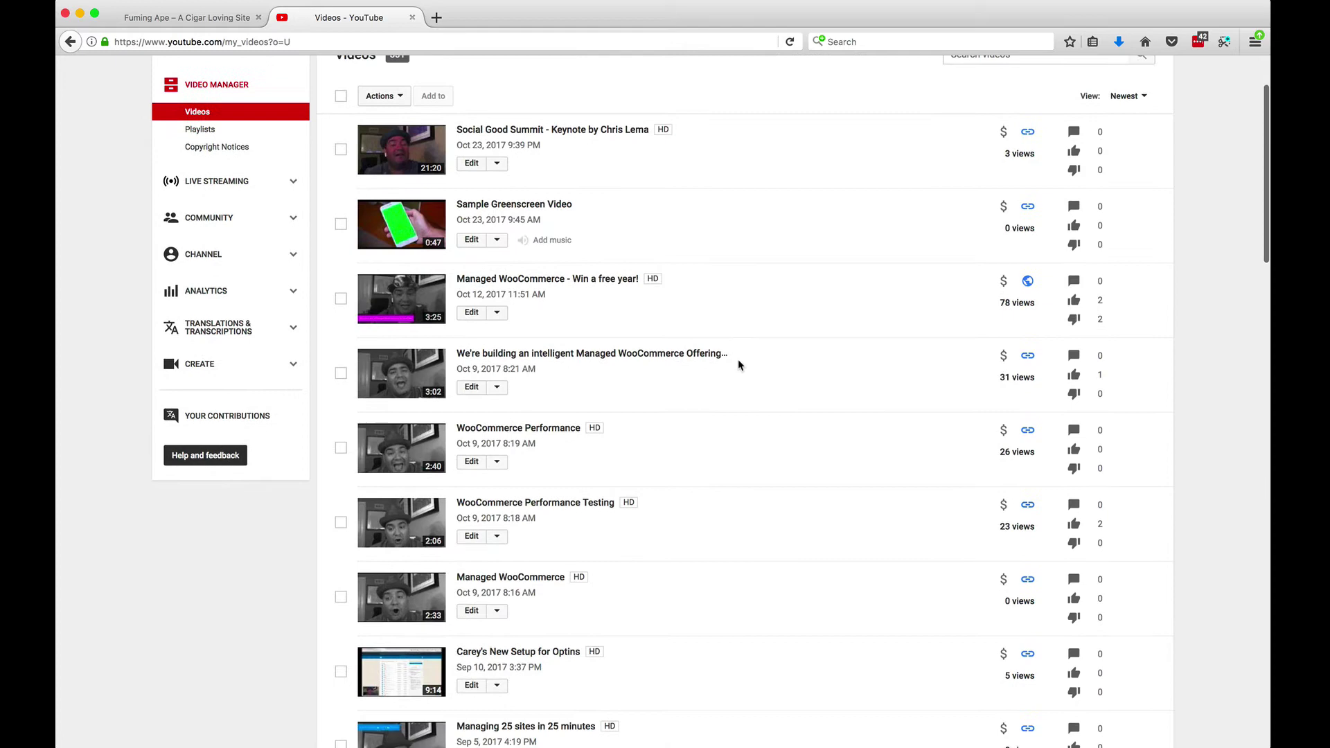
scroll(738, 365, "down", 1)
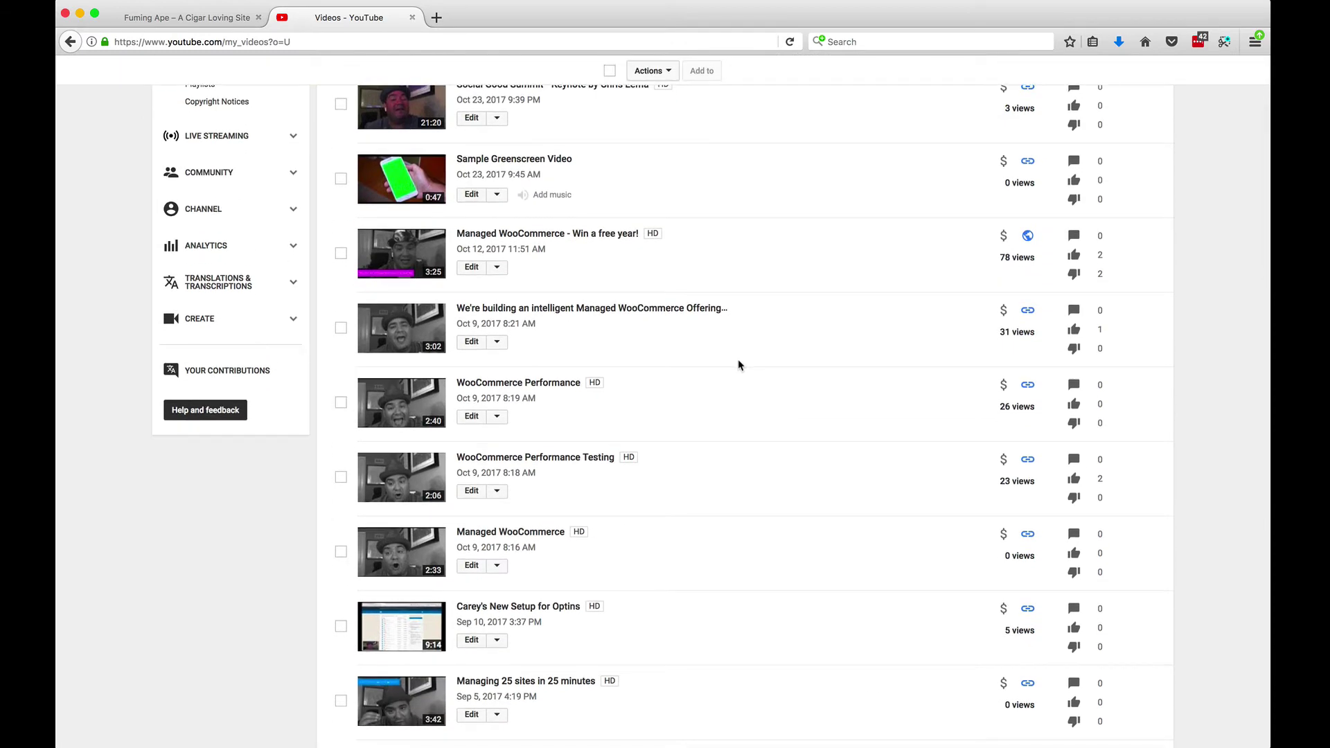
scroll(739, 365, "down", 10)
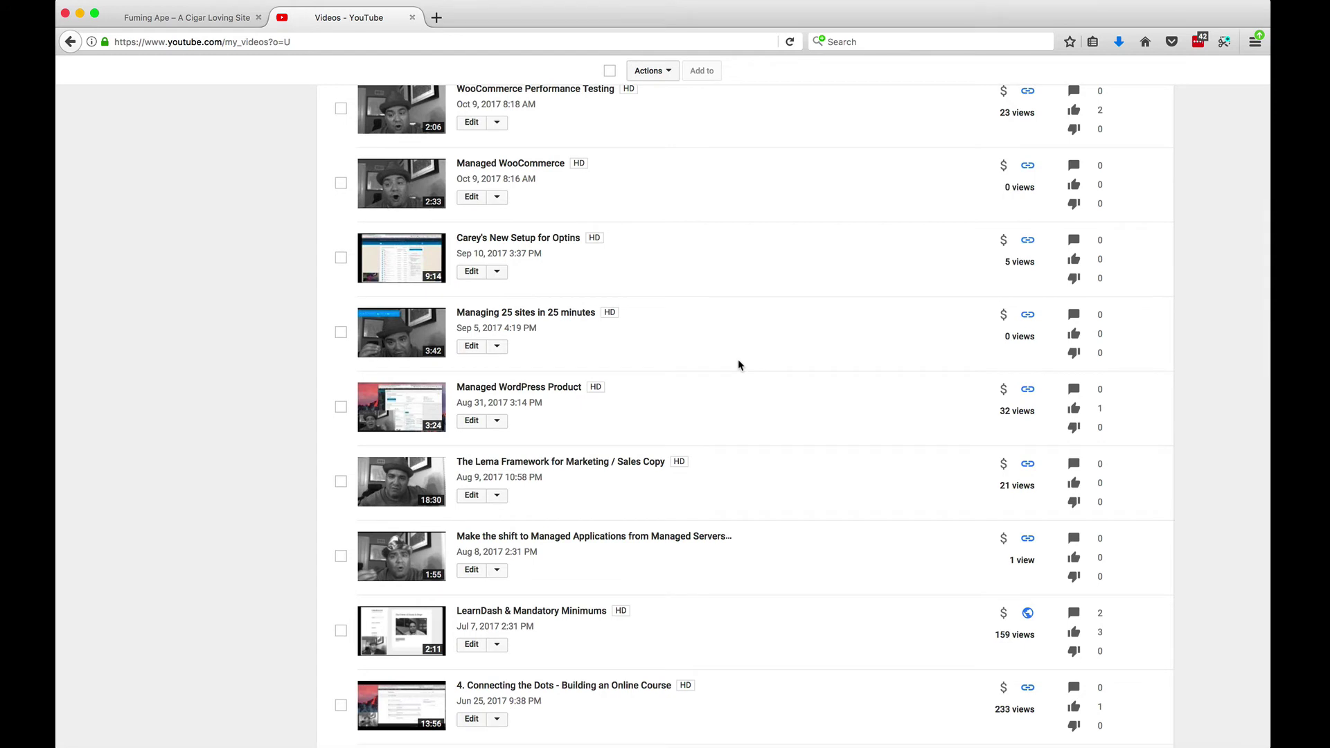
scroll(738, 365, "down", 4)
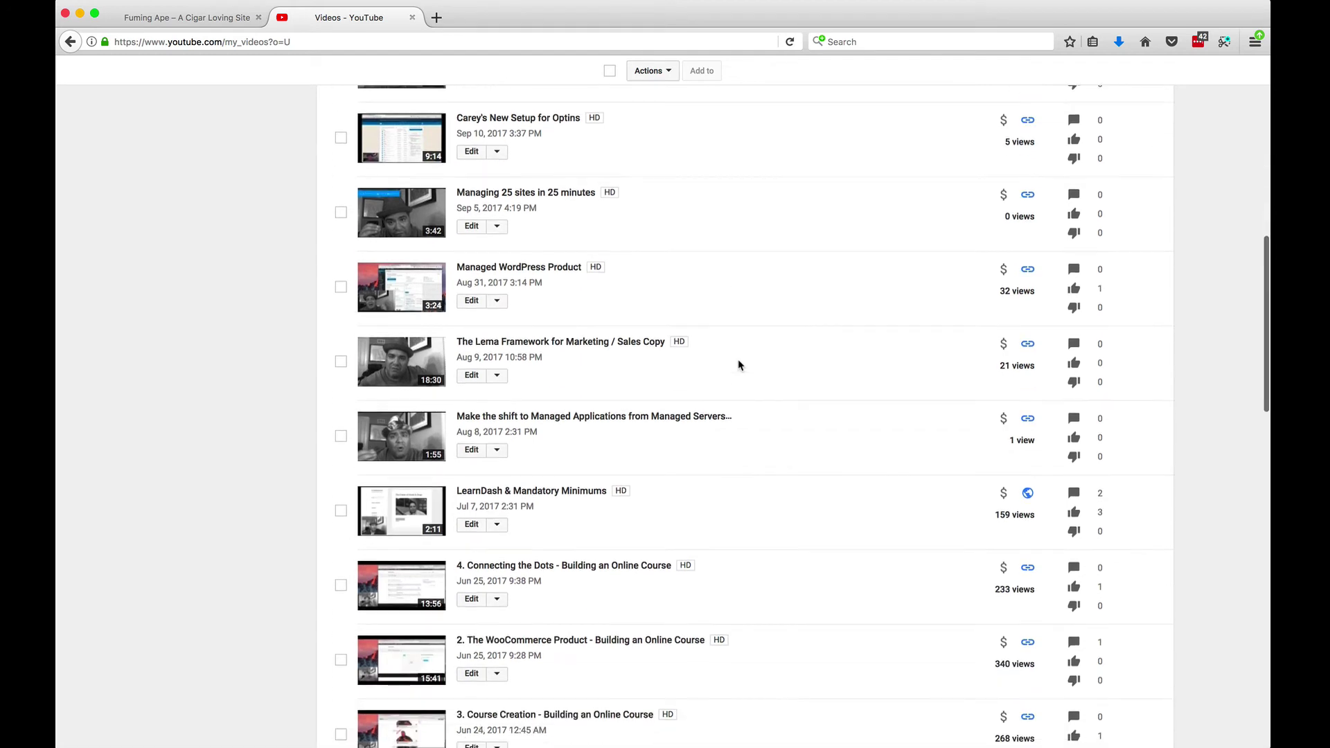
scroll(739, 366, "down", 1)
scroll(738, 365, "down", 2)
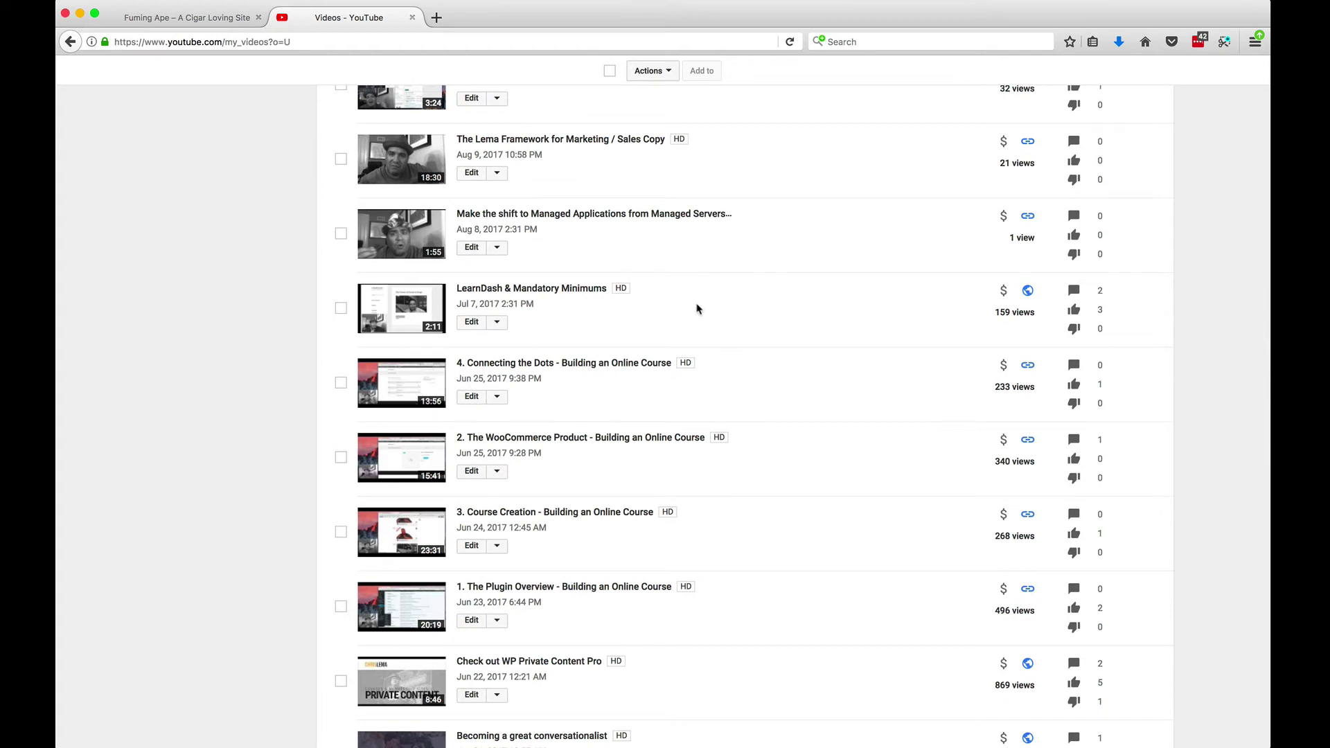
scroll(702, 305, "down", 2)
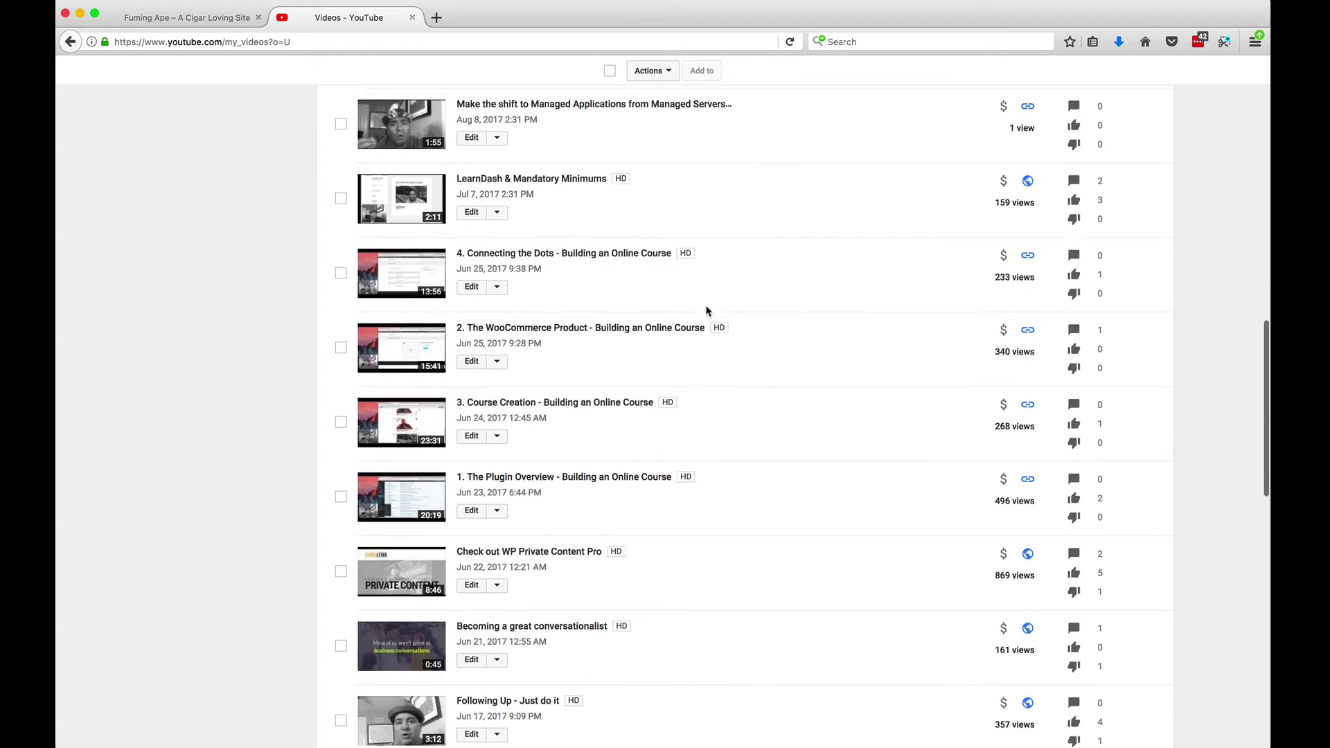
scroll(705, 309, "down", 3)
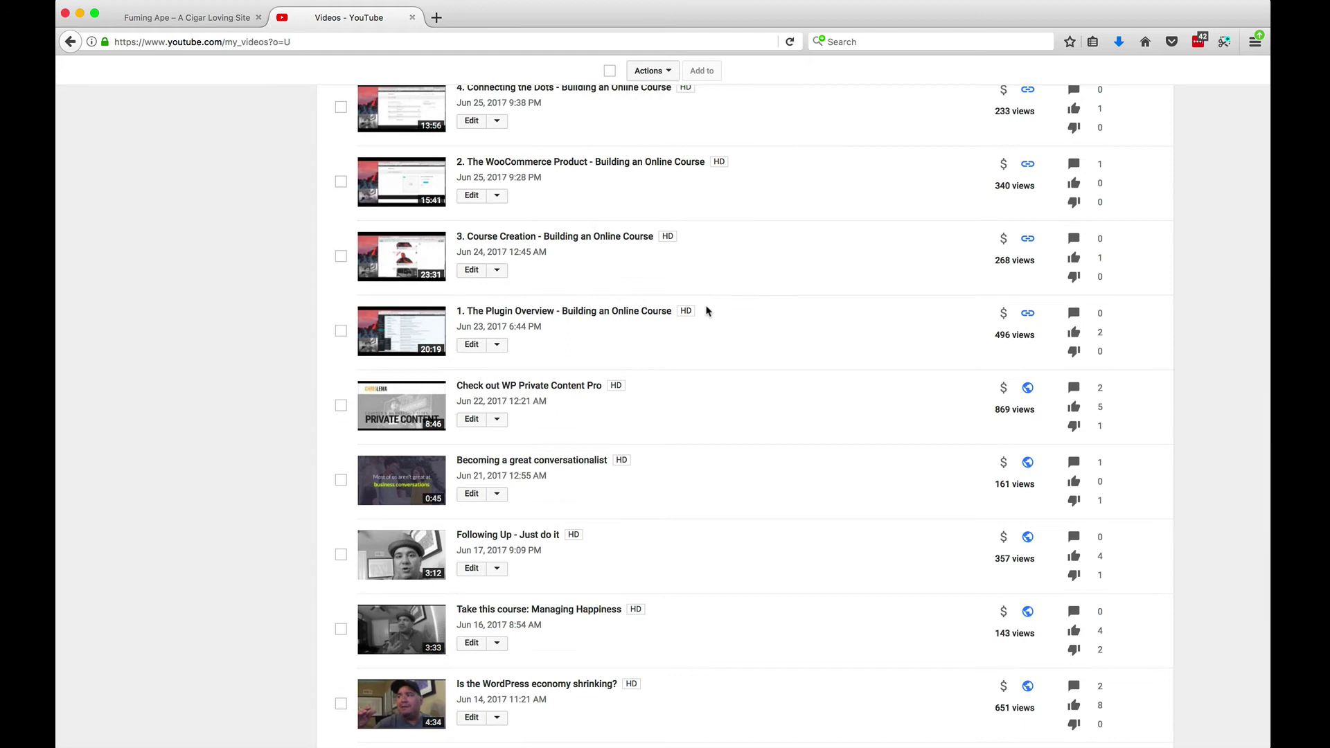
scroll(707, 310, "down", 2)
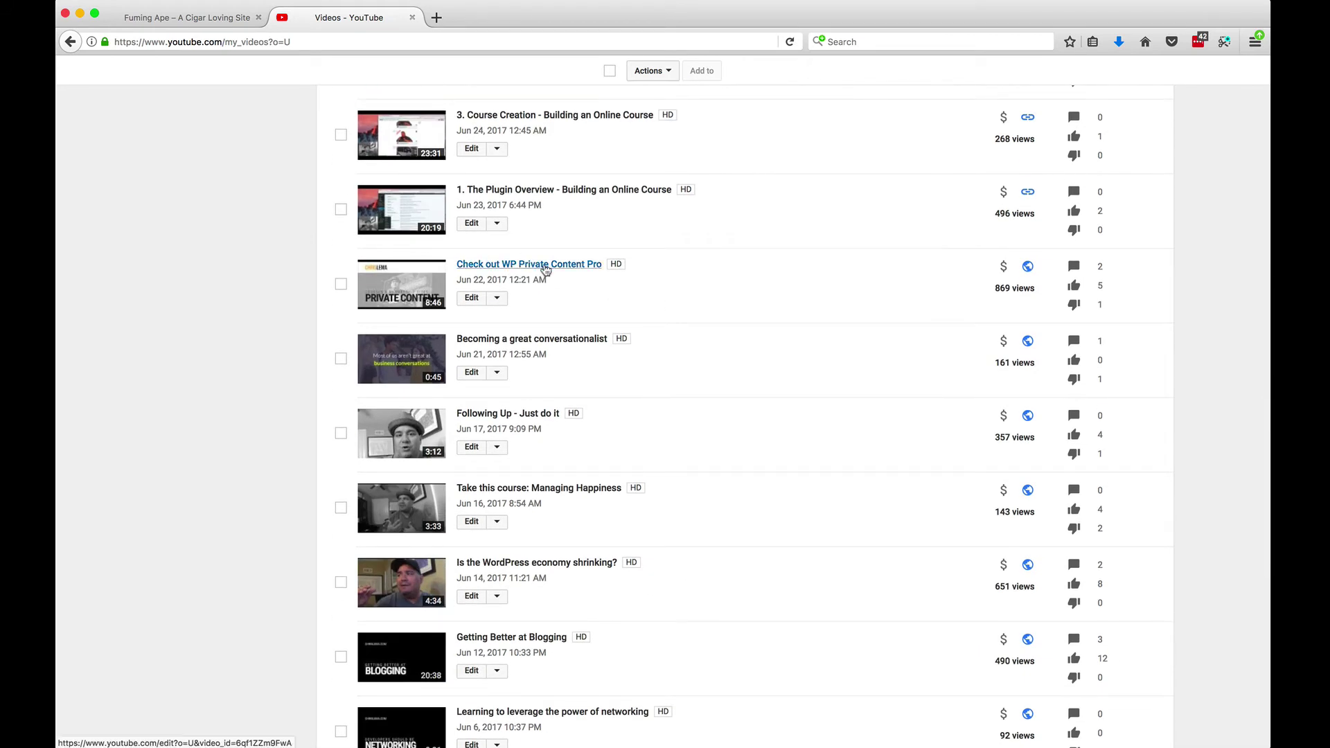
left_click(522, 270)
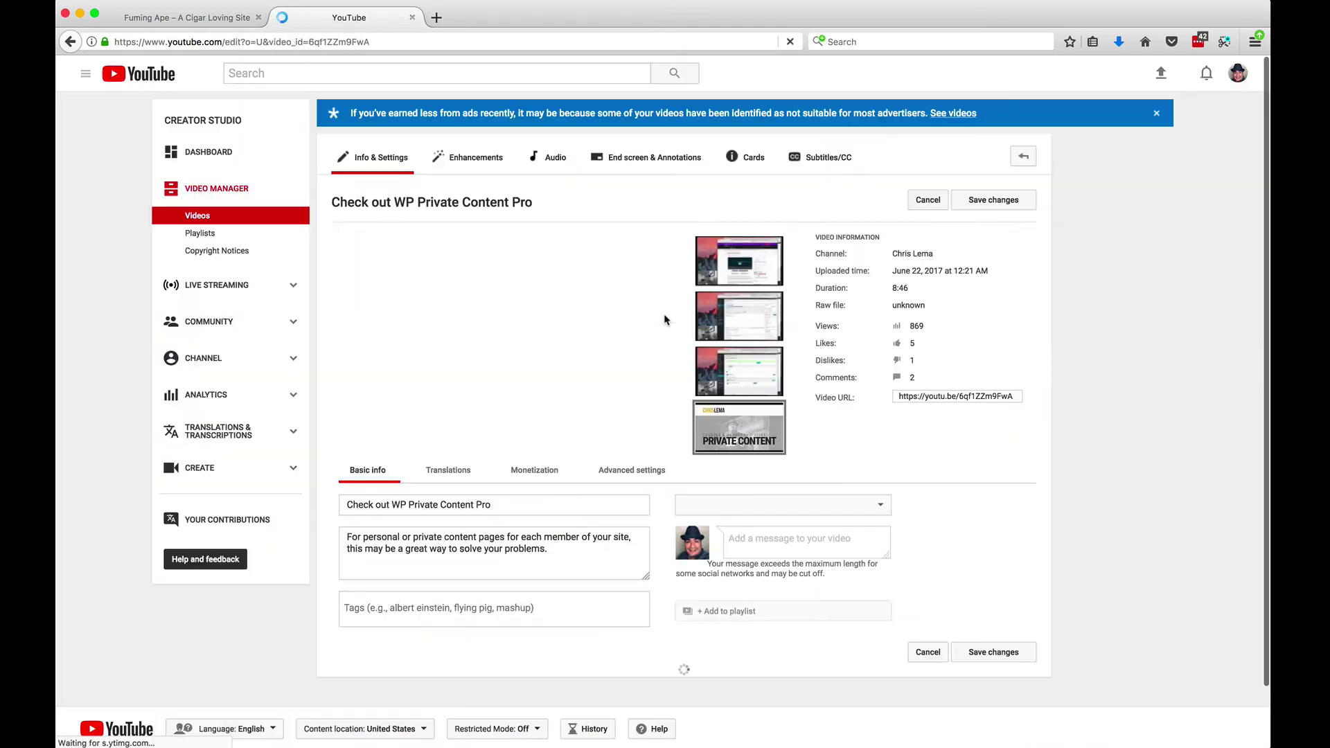
Copy the video's short URL and load it in the browser address bar.
left_click(960, 398)
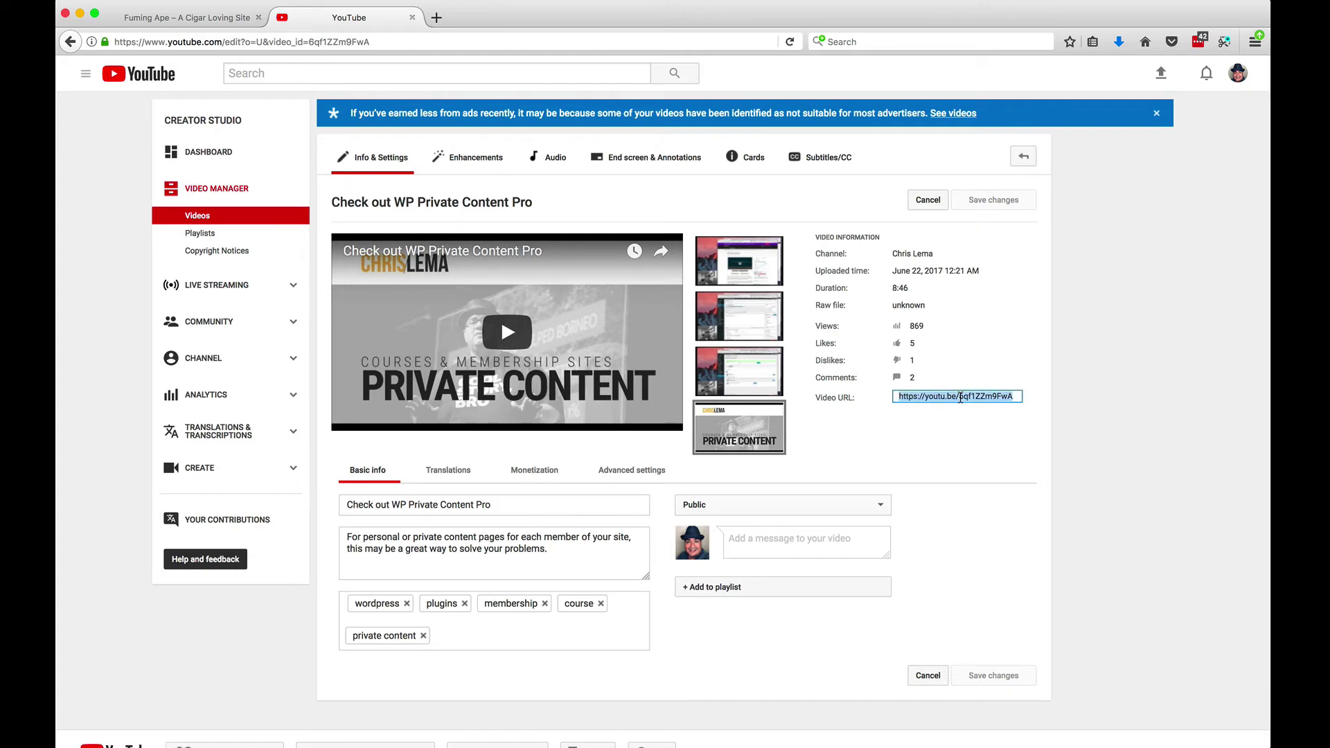
key("ctrl+c")
key("ctrl+l")
key("ctrl+v")
key("Return")
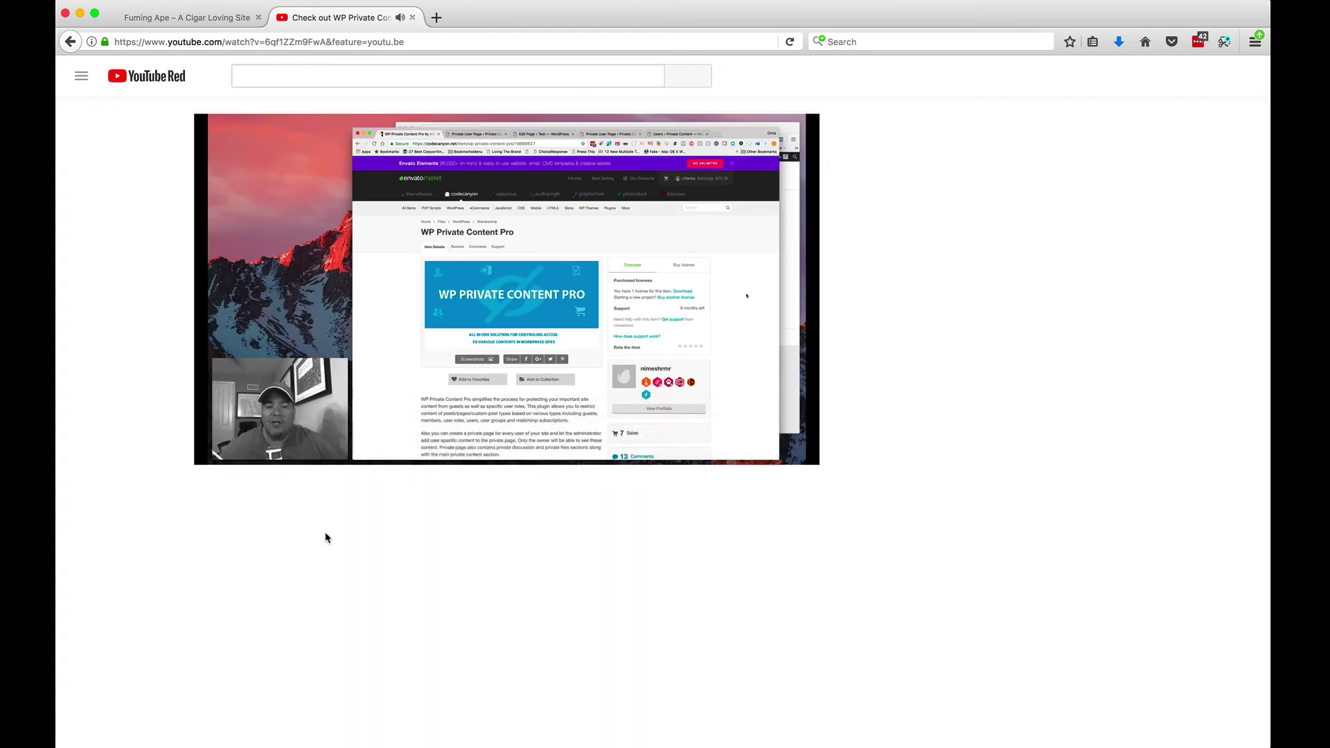
Pause the video and open Share > Embed to show its 560×315 iframe code.
left_click(240, 443)
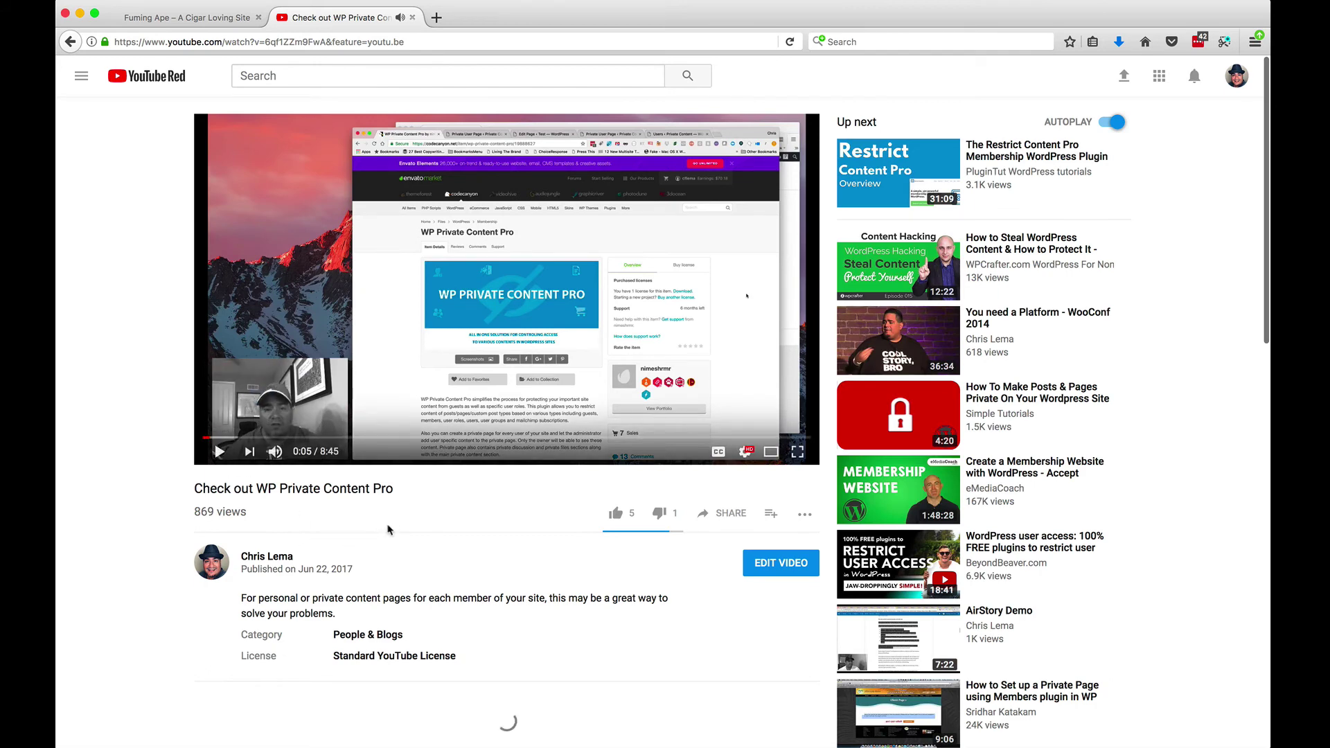
scroll(374, 524, "down", 3)
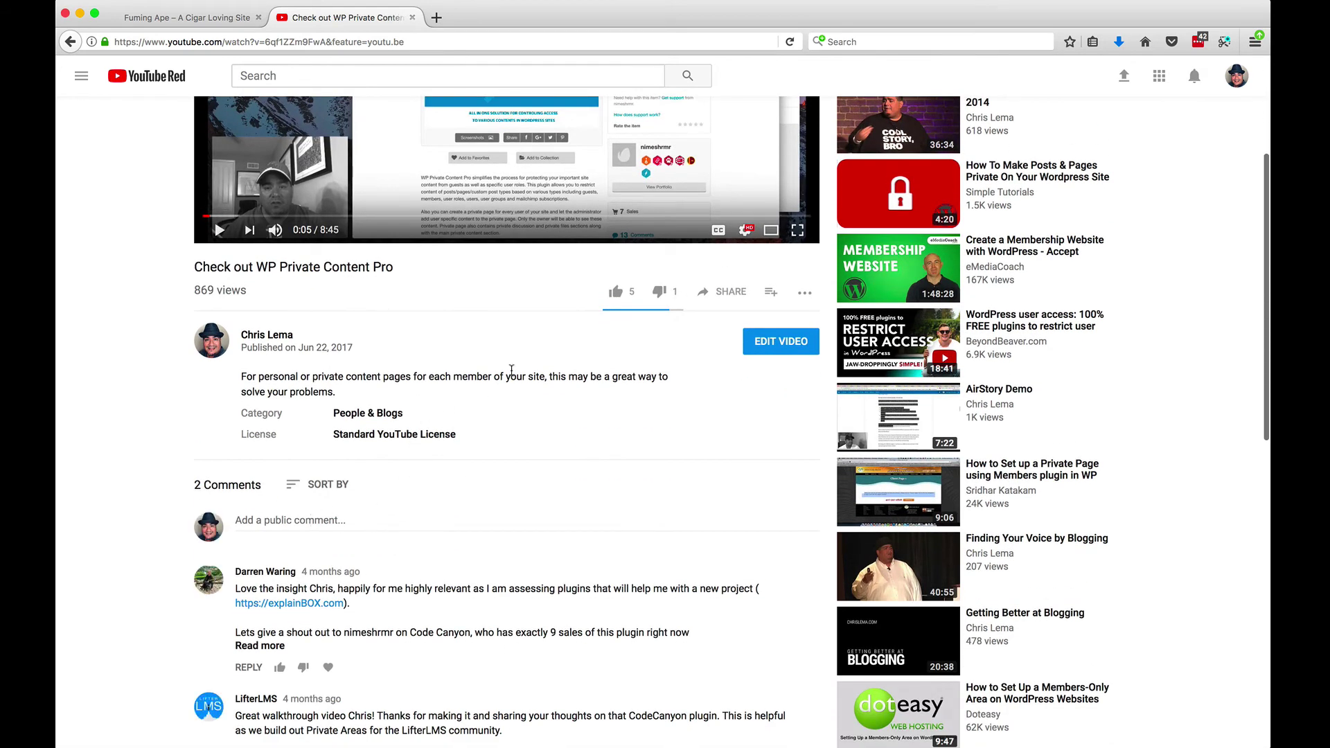
left_click(724, 292)
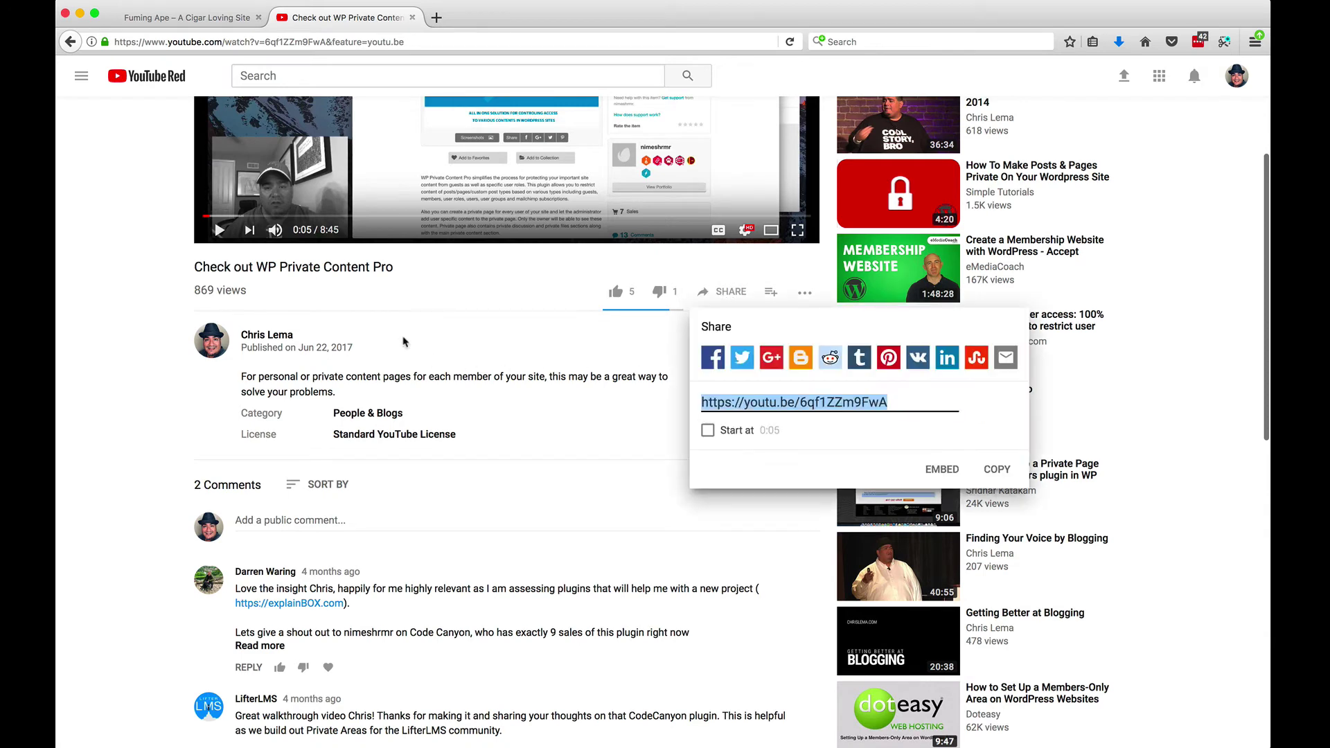
left_click(942, 469)
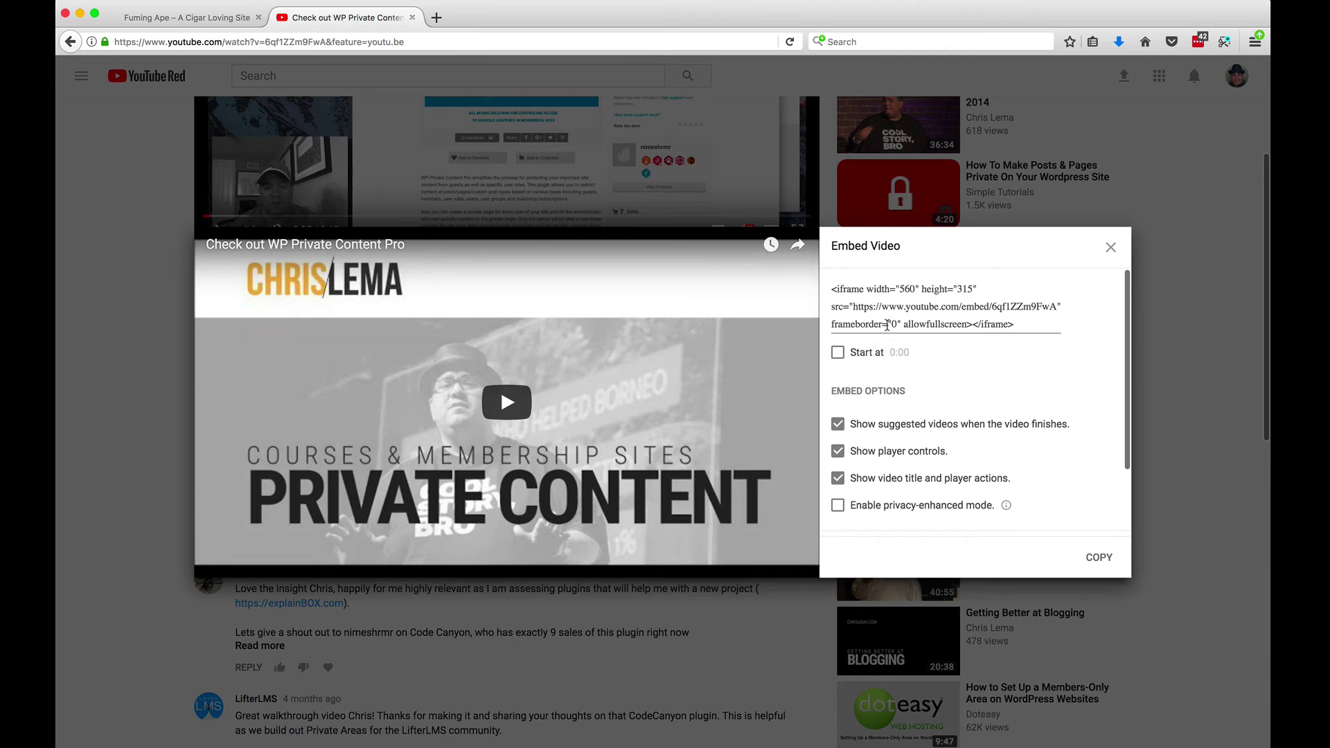
Copy the iframe code, paste it into the Video module's Embed box in Beaver Builder, and save.
left_click_drag(1022, 320, 786, 277)
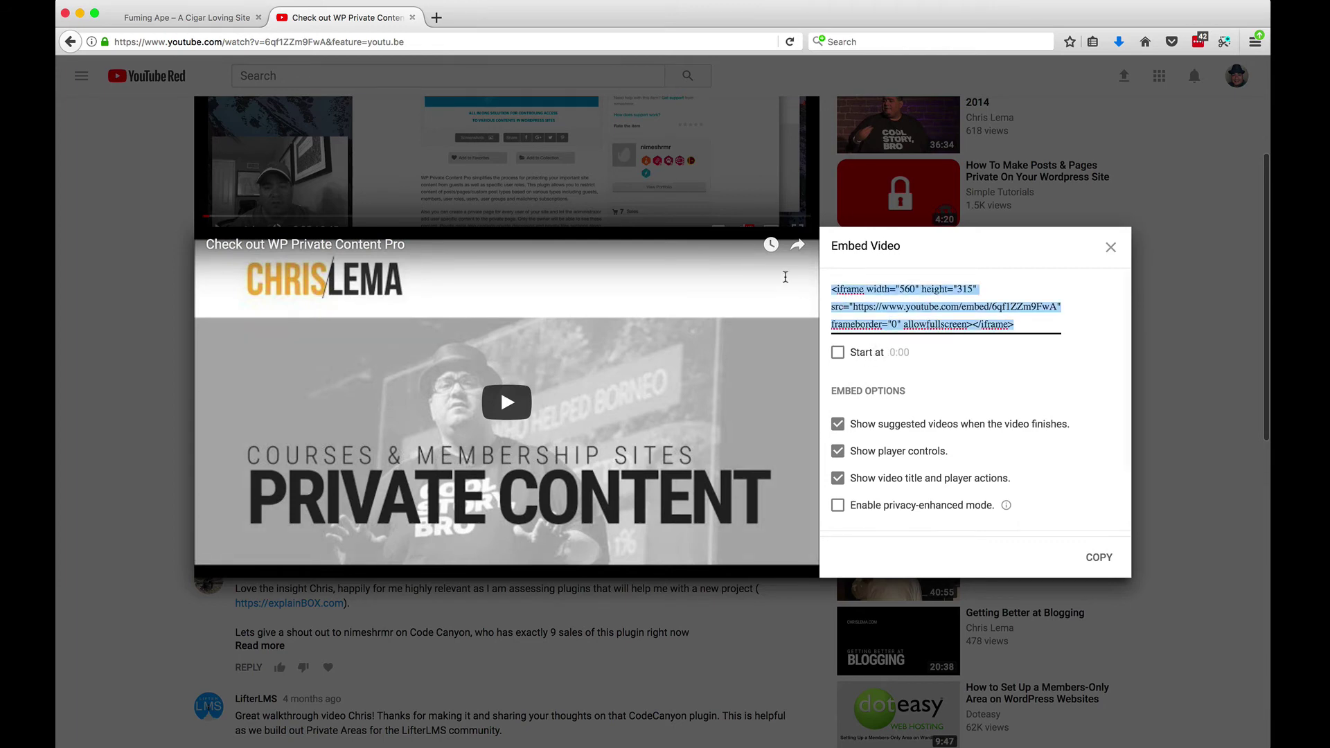
left_click(1111, 248)
left_click(413, 17)
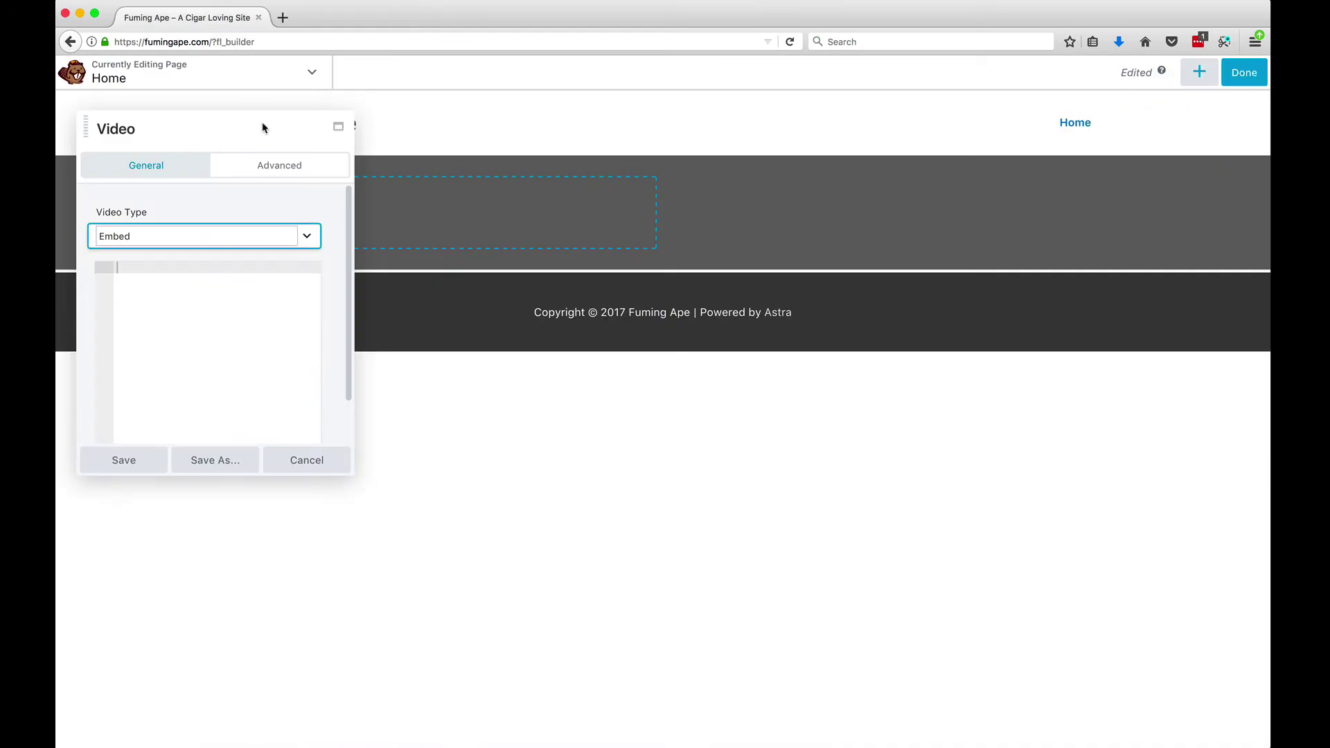
left_click(170, 277)
key("super+v")
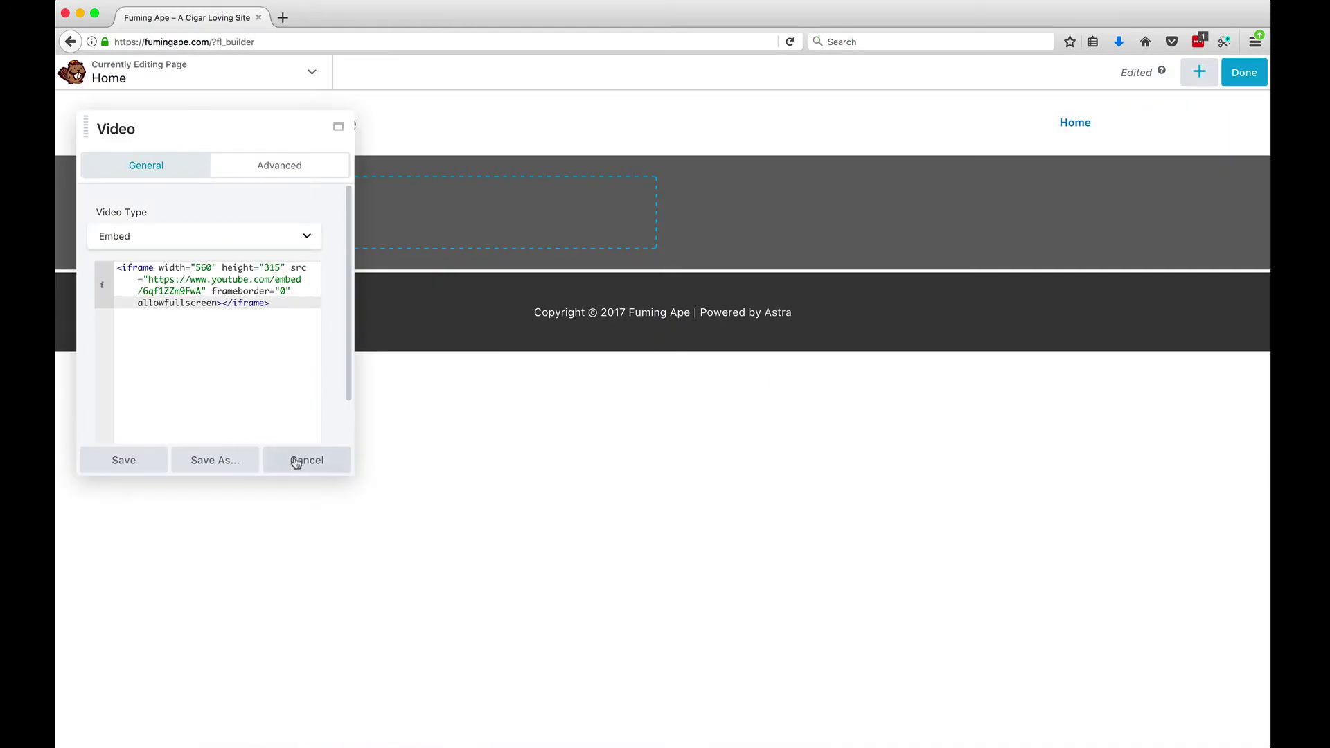
left_click(124, 460)
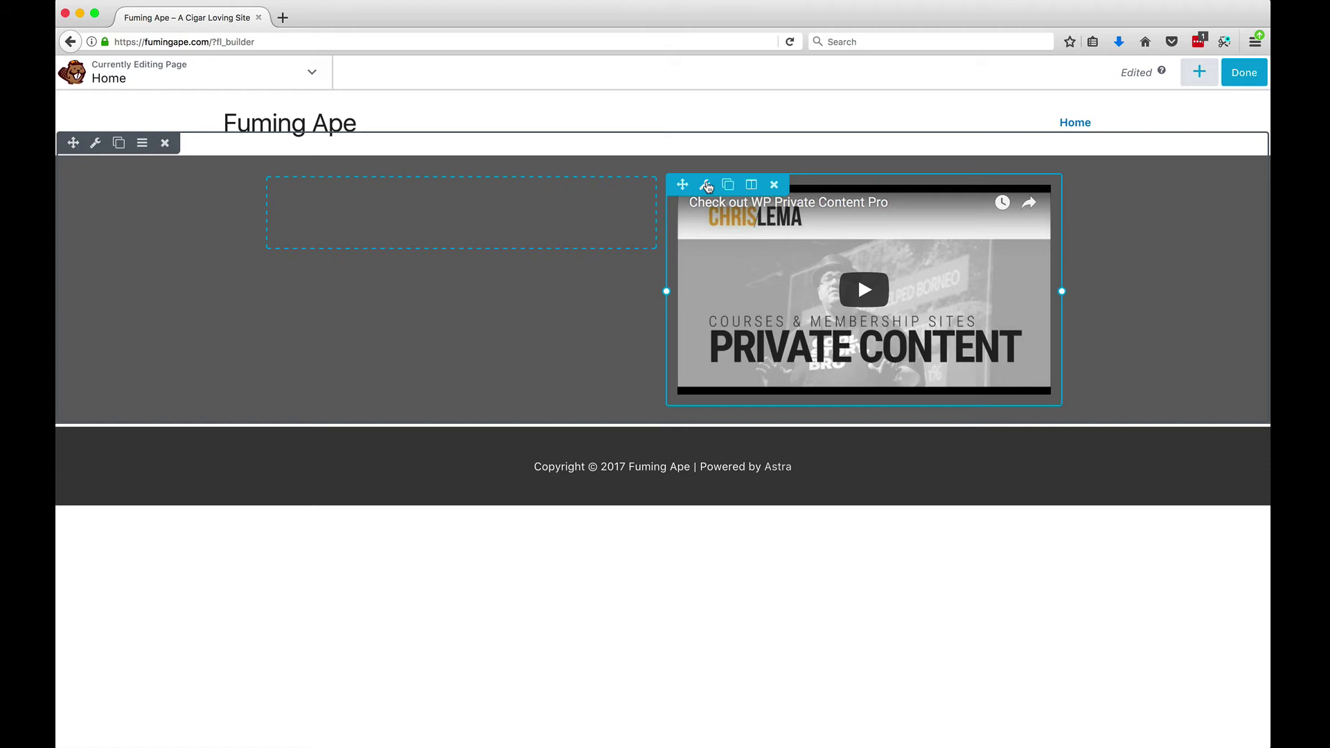
In the Video module's Advanced settings, set Responsive Layout Display to 'Large & Medium Devices Only' and save.
left_click(705, 185)
left_click(264, 169)
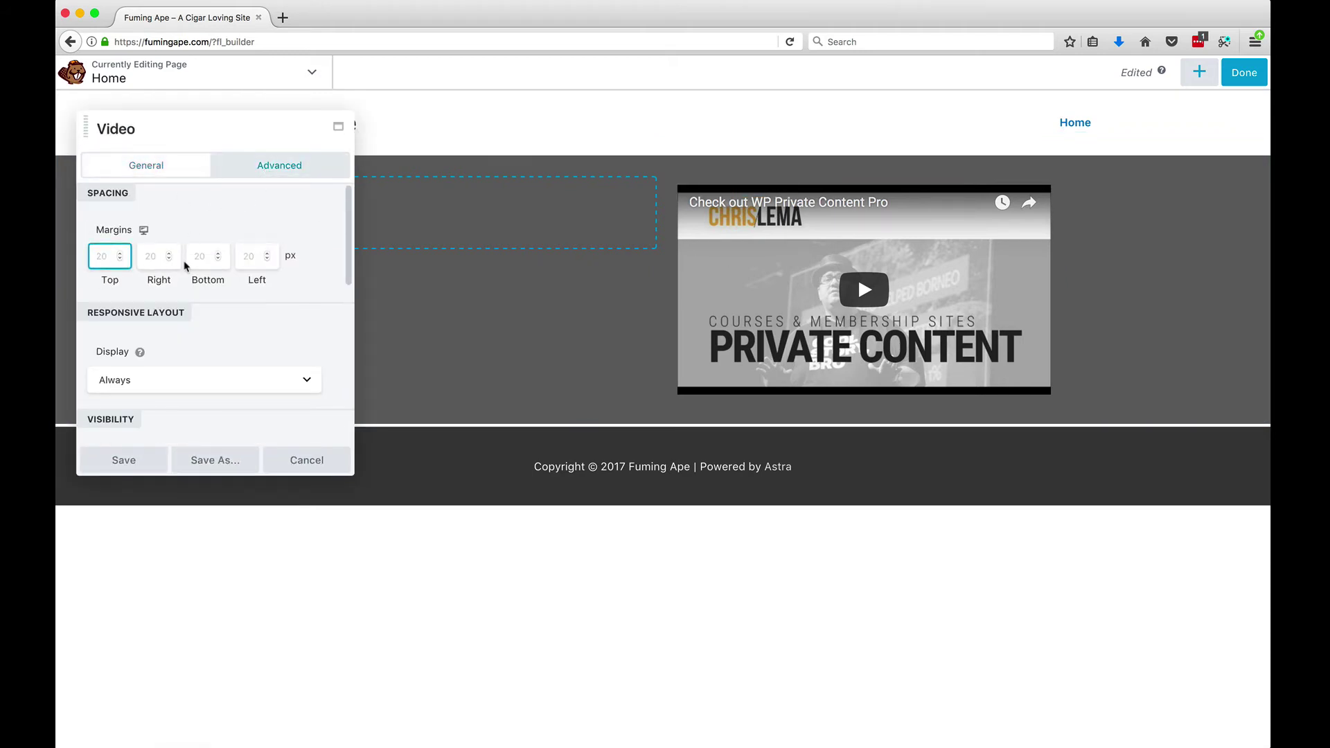
scroll(243, 334, "down", 3)
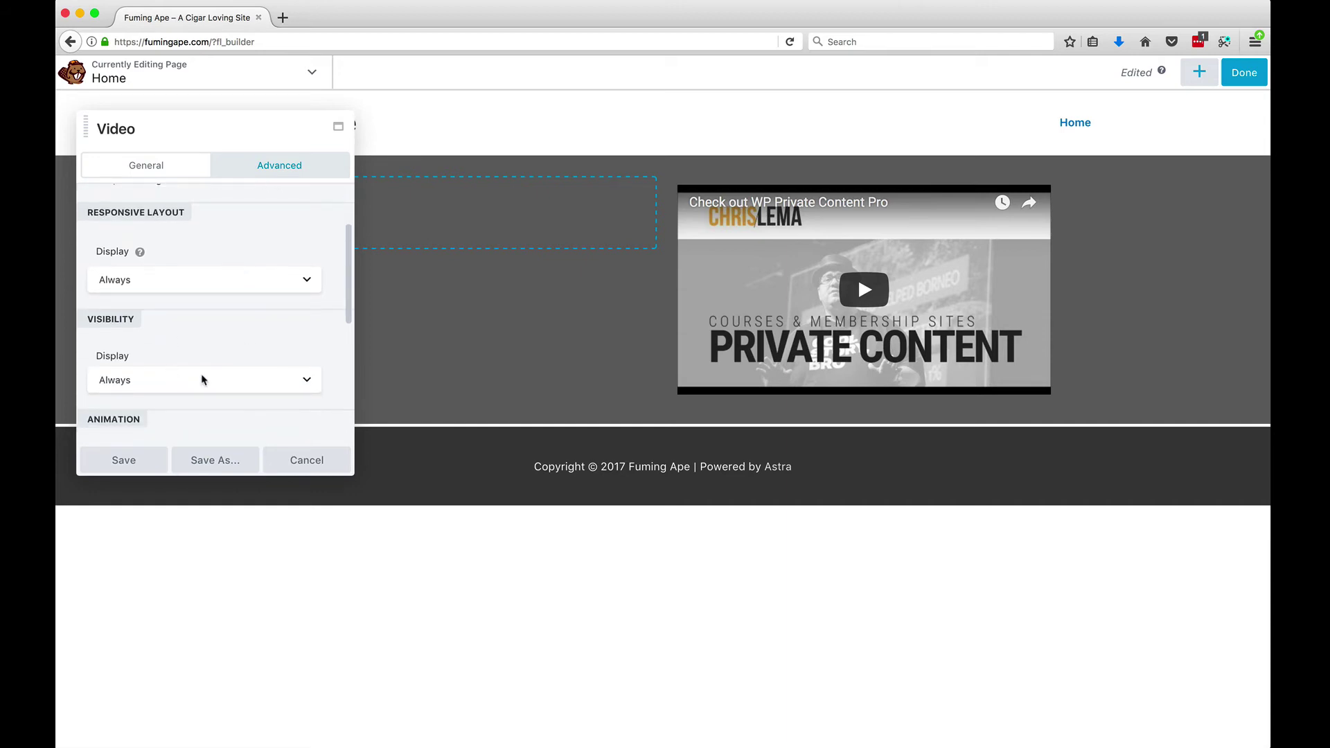
left_click(236, 287)
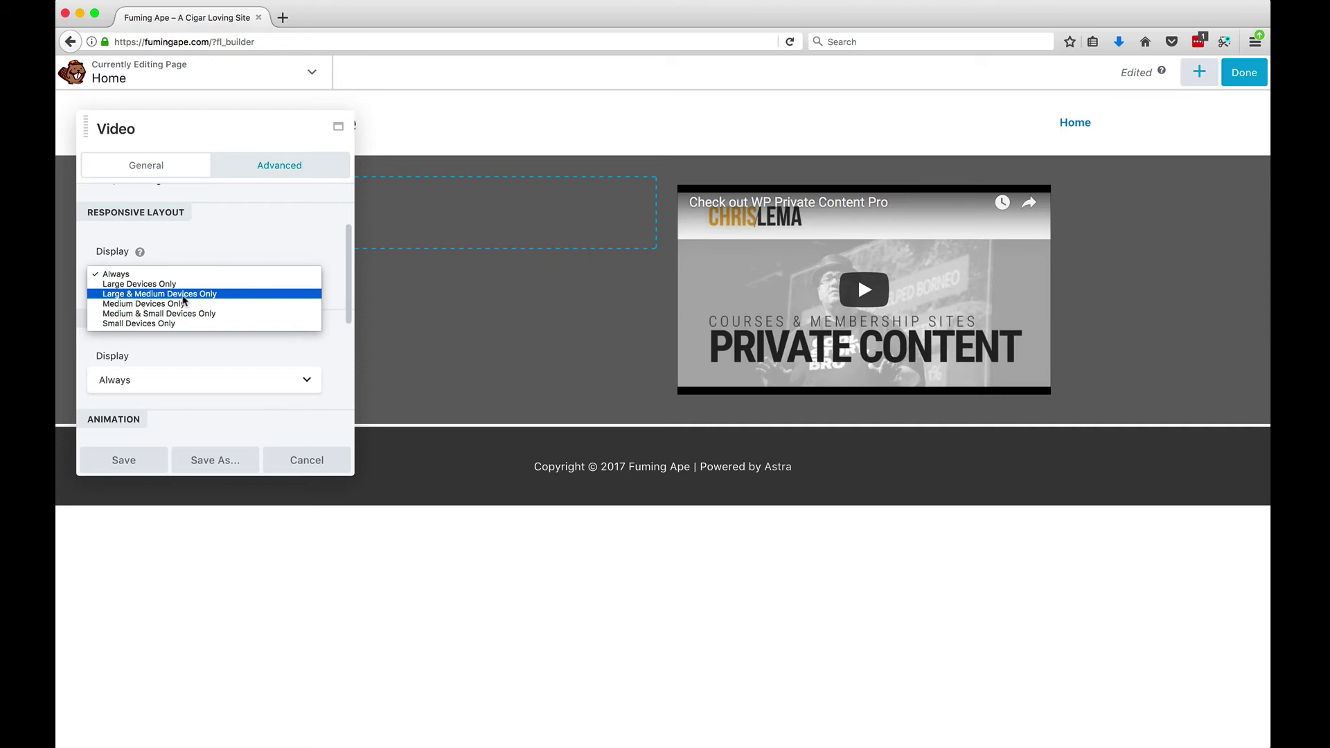
left_click(182, 295)
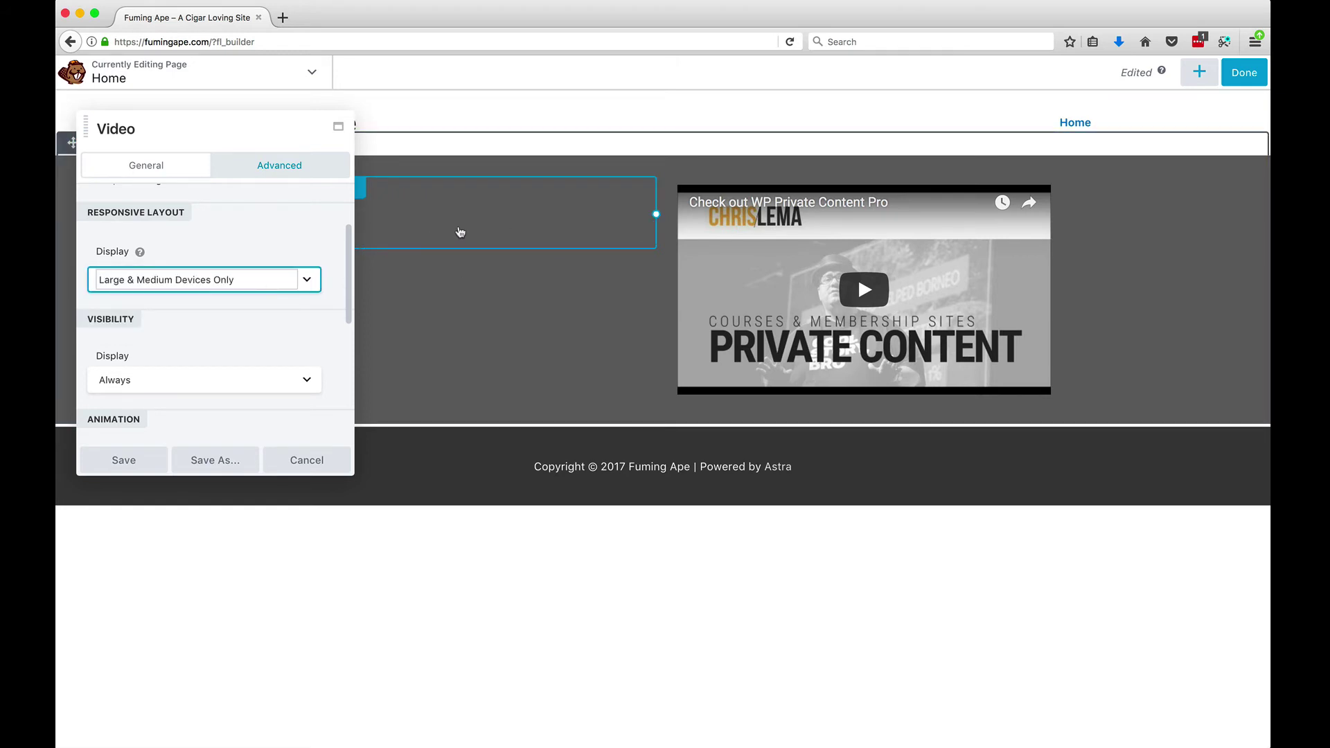
left_click(142, 463)
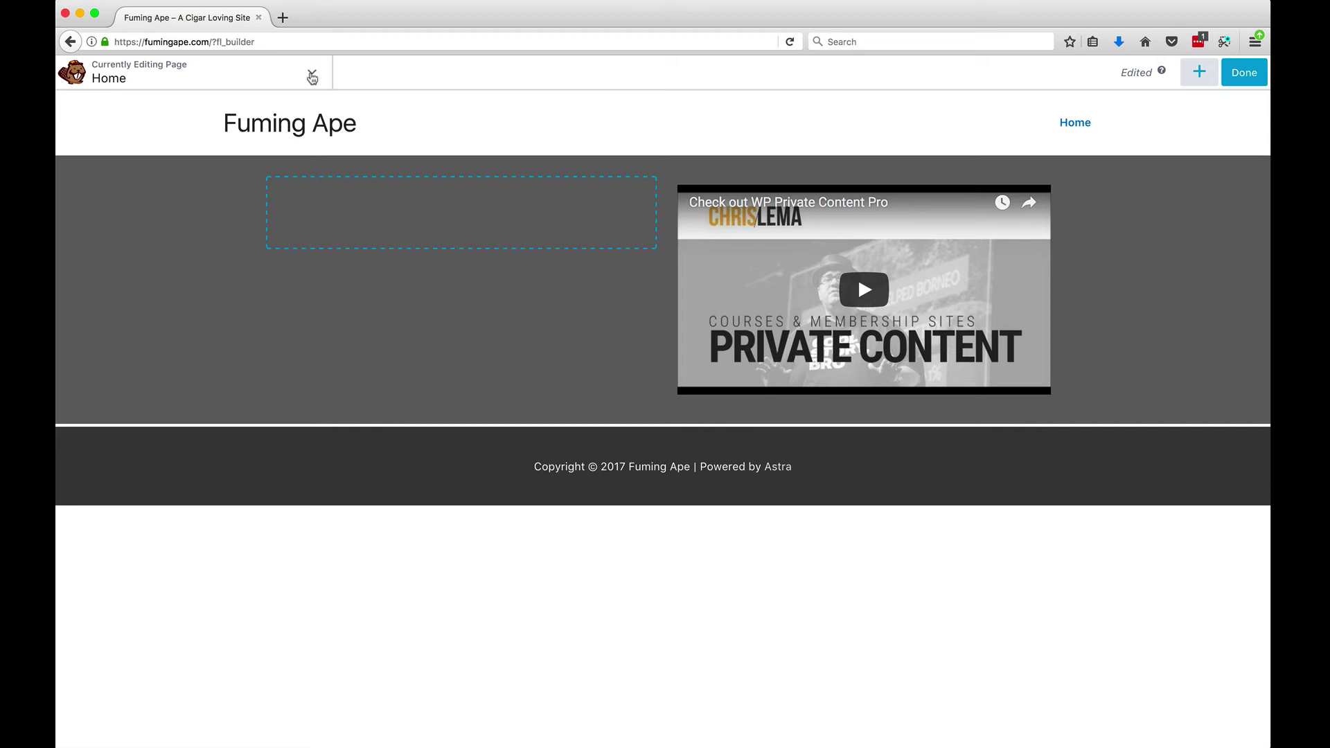
left_click(311, 73)
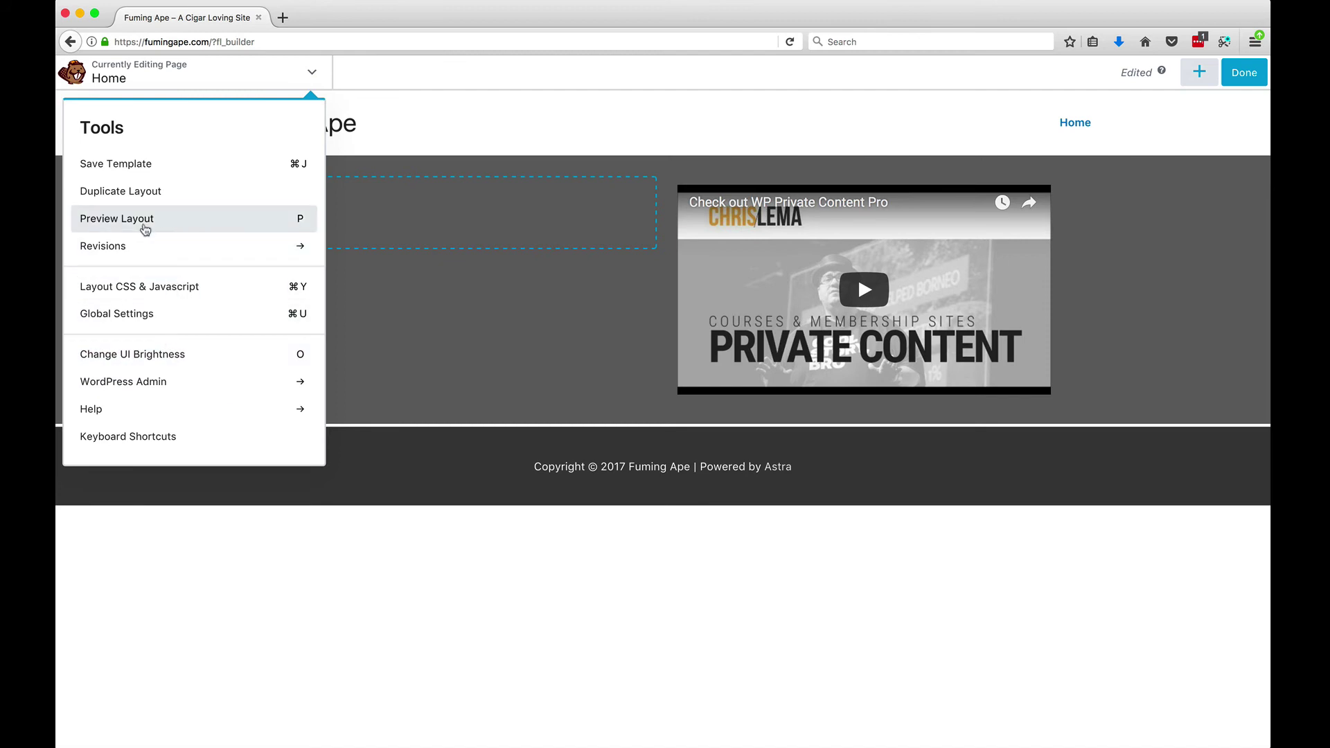
left_click(129, 220)
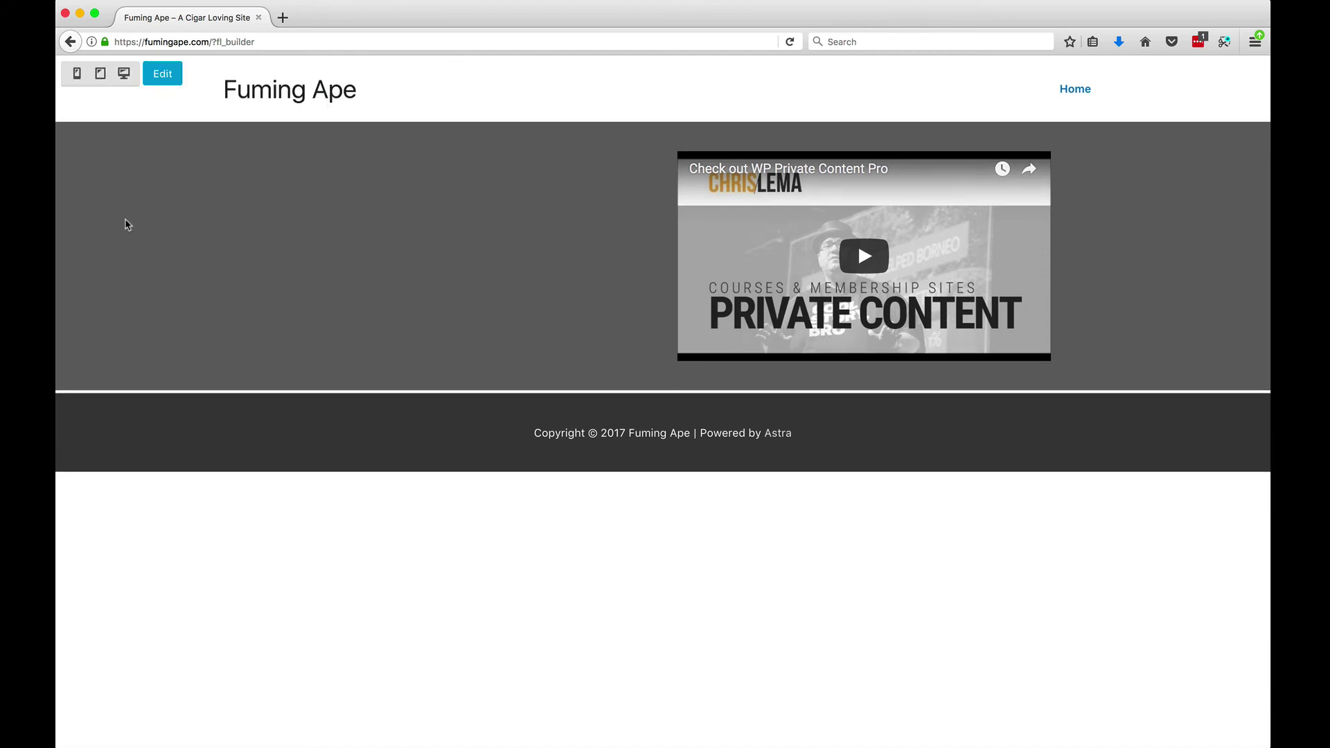
left_click(77, 78)
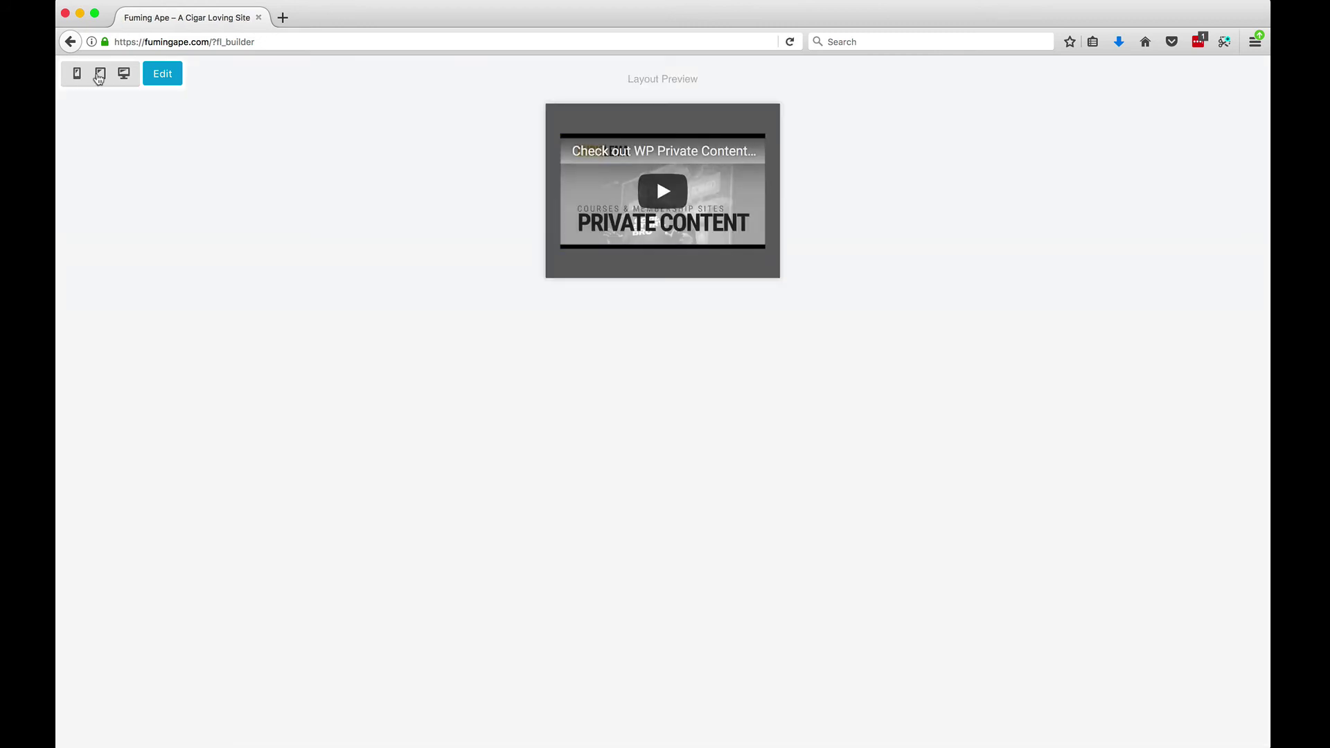
left_click(100, 74)
left_click(124, 74)
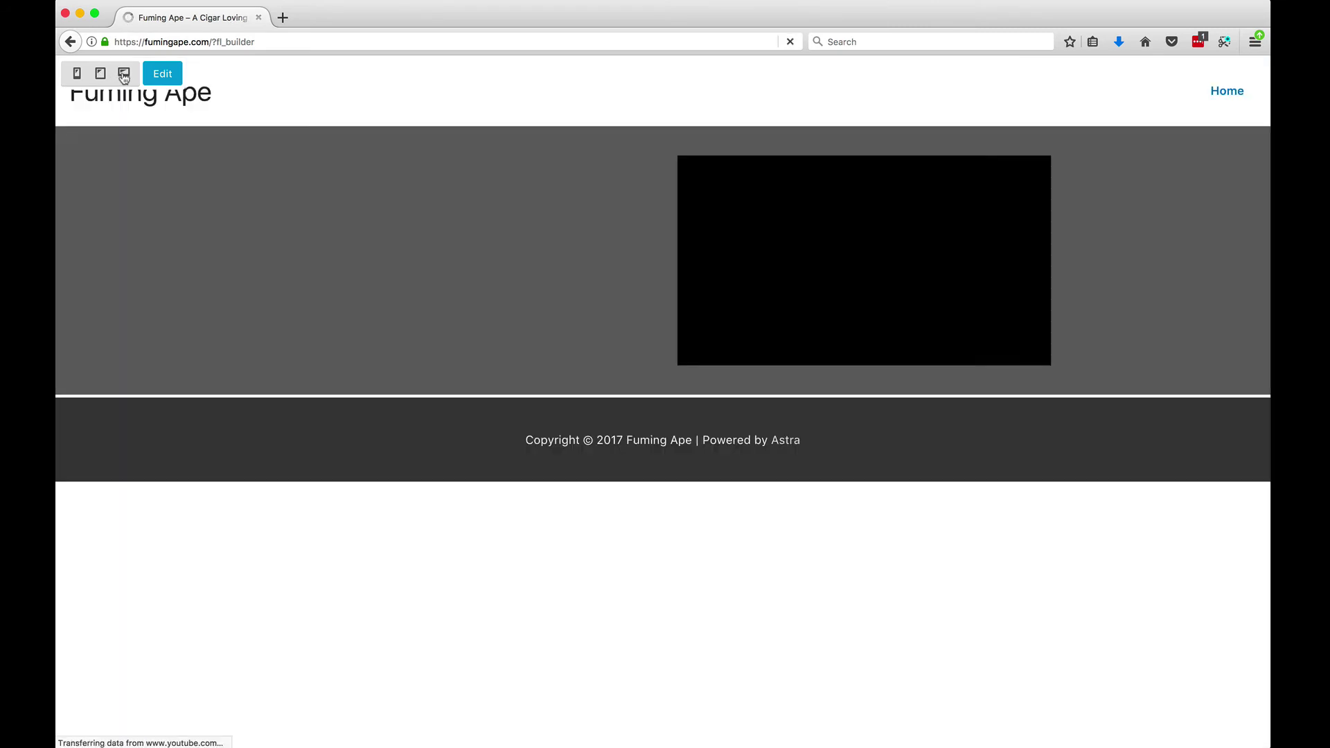
left_click(152, 82)
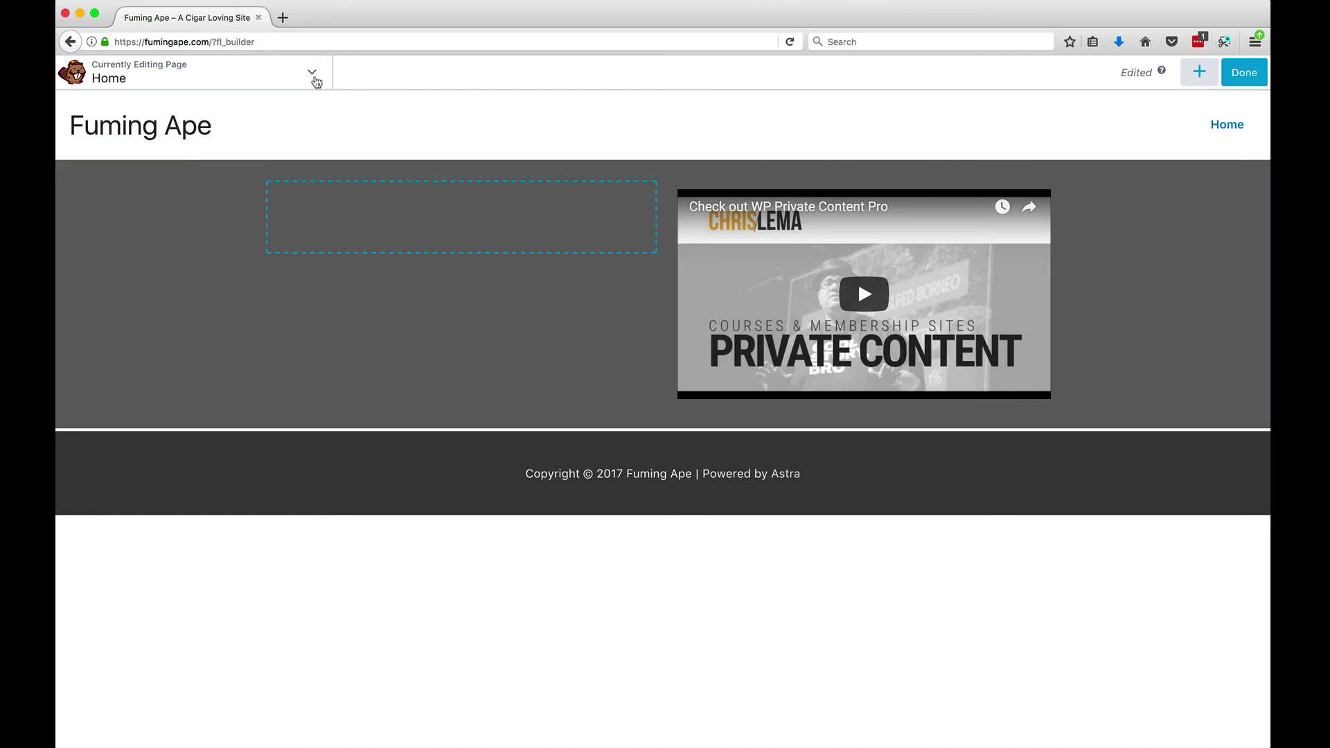
Look at the Layout CSS & Javascript editor from Tools, then cancel without changes.
left_click(316, 77)
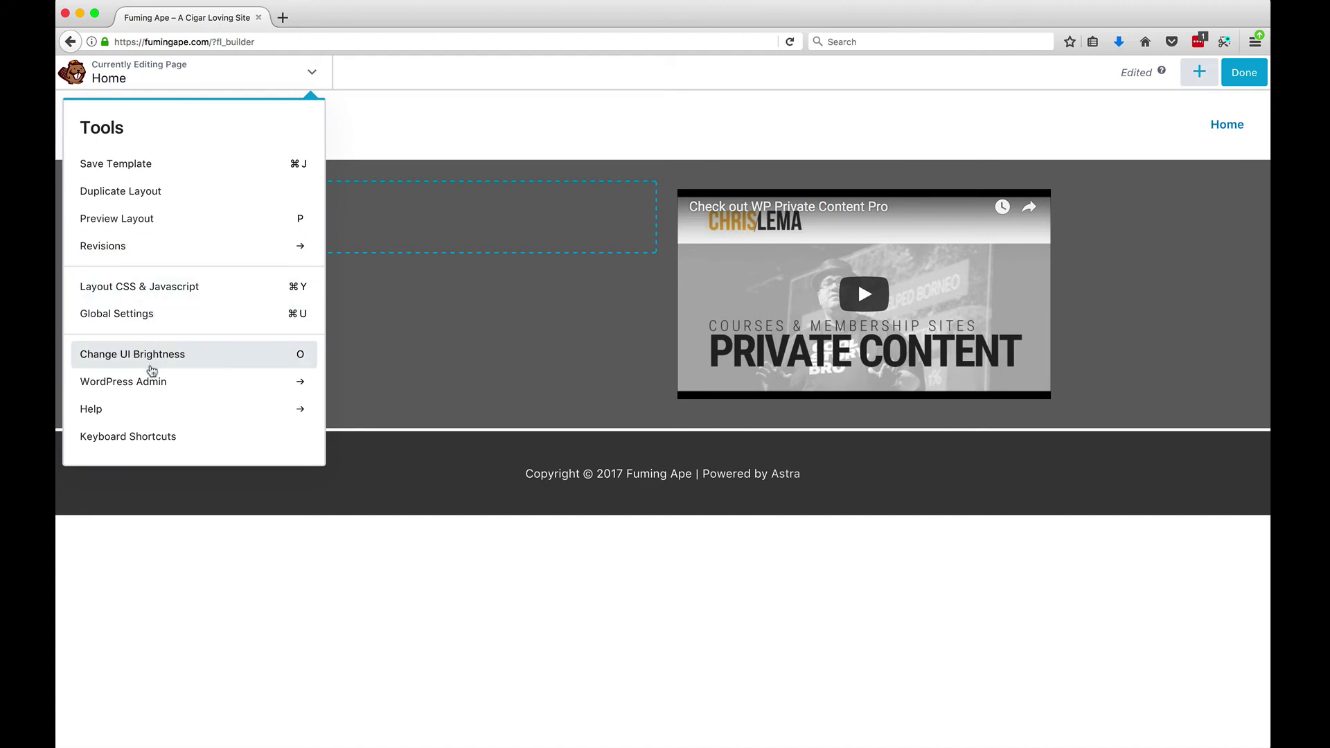
left_click(161, 294)
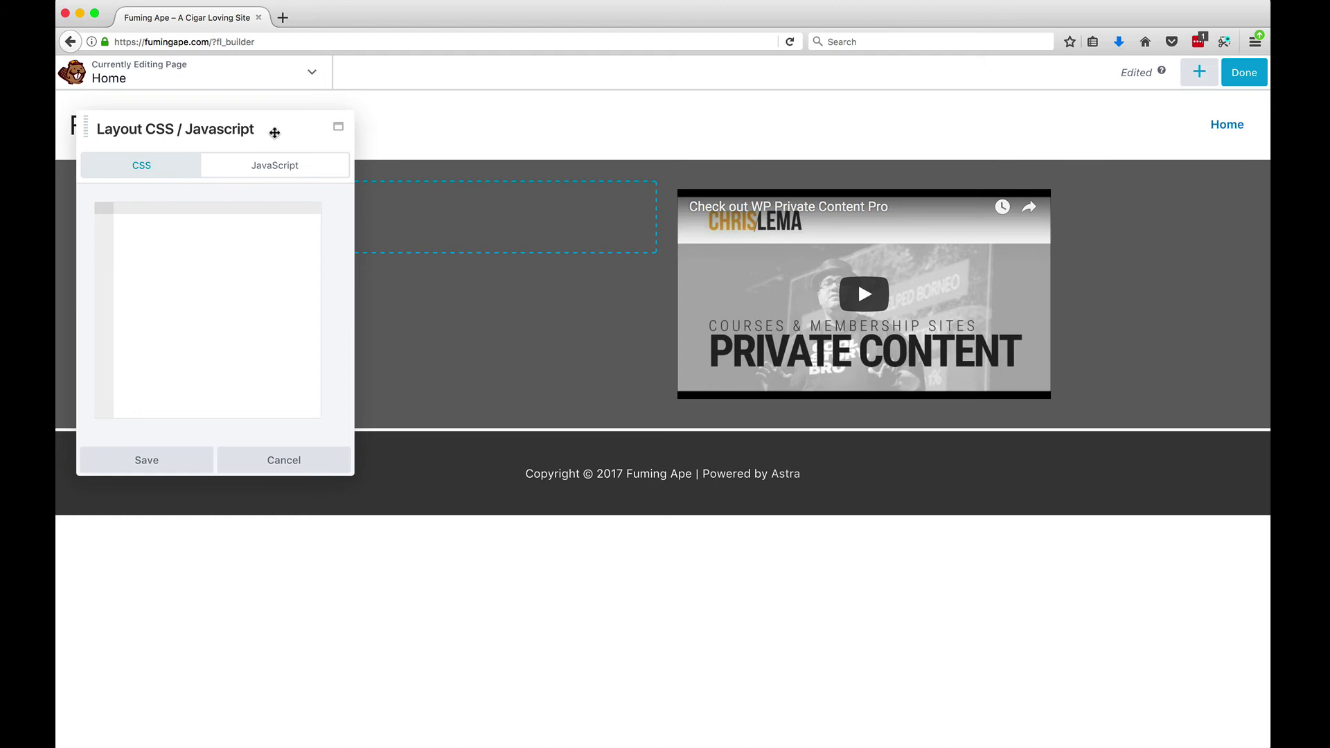
left_click(293, 463)
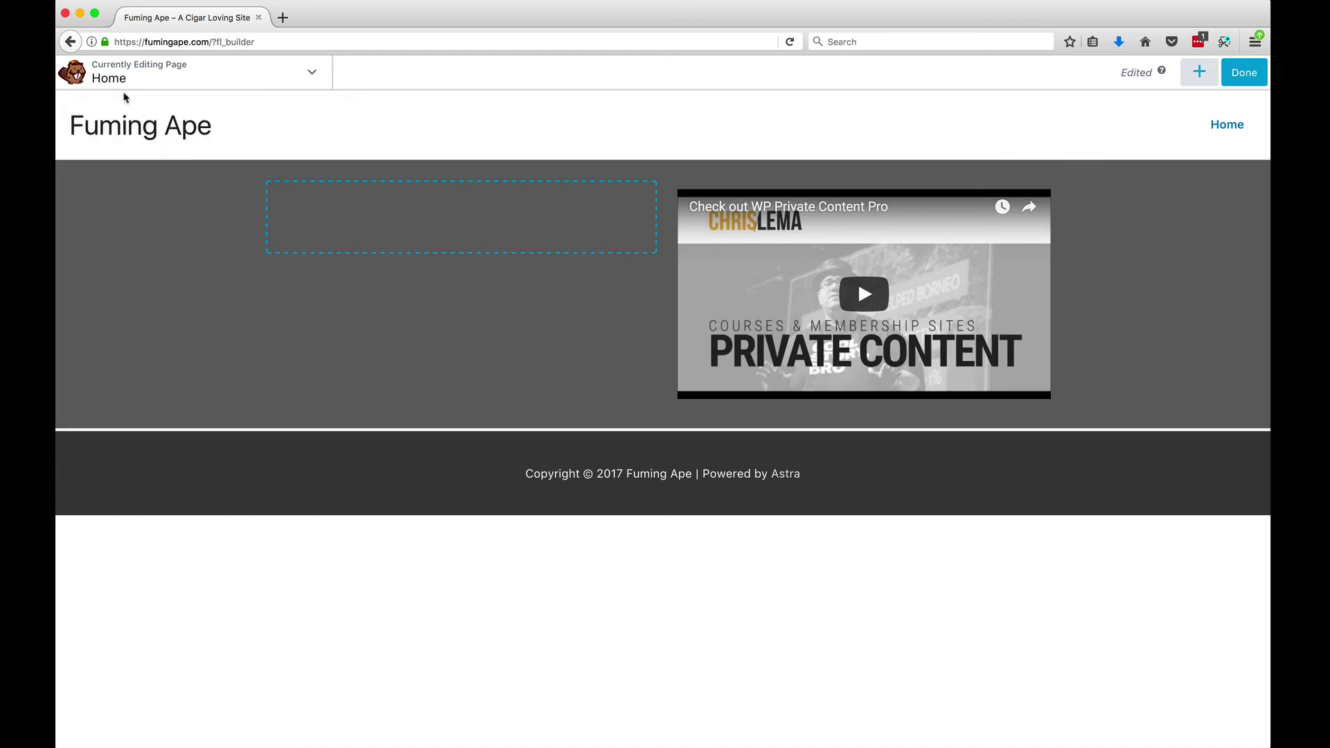
Choose Change UI Brightness in Tools to make the builder dark, then close the menu.
left_click(121, 83)
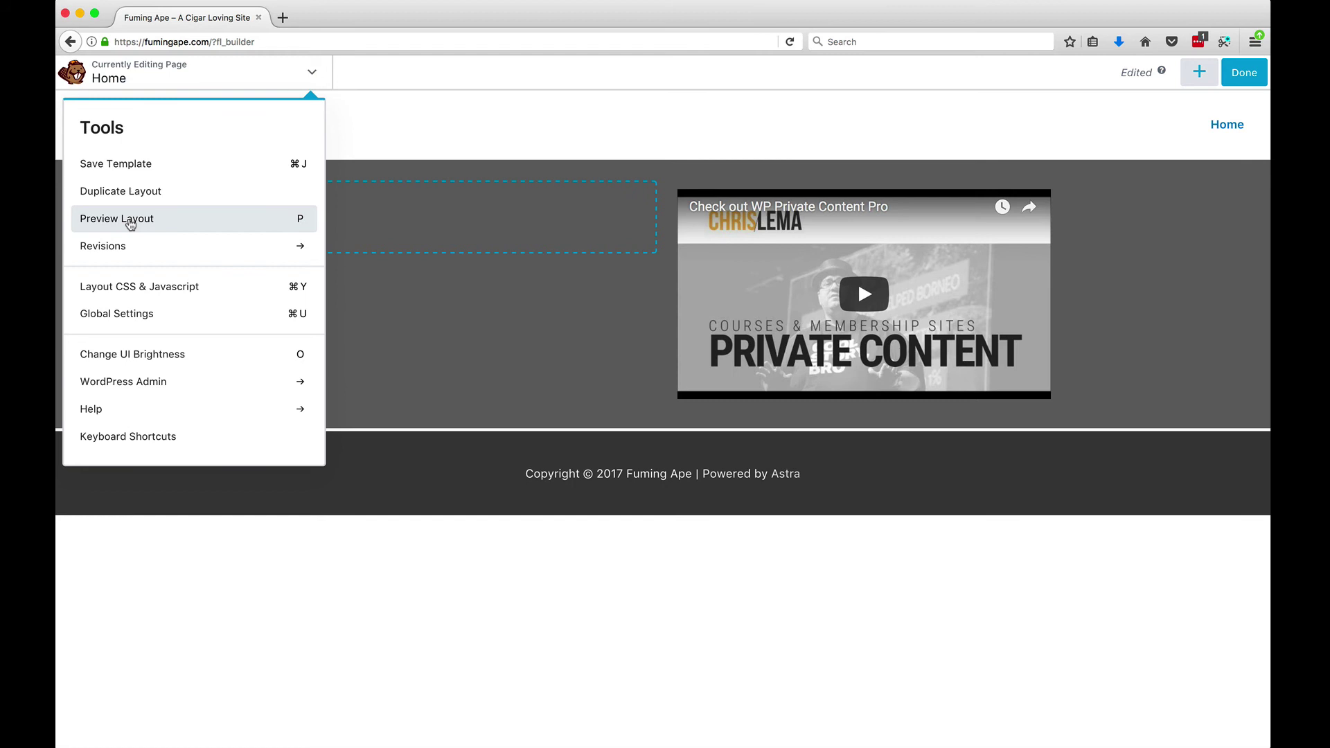
left_click(153, 355)
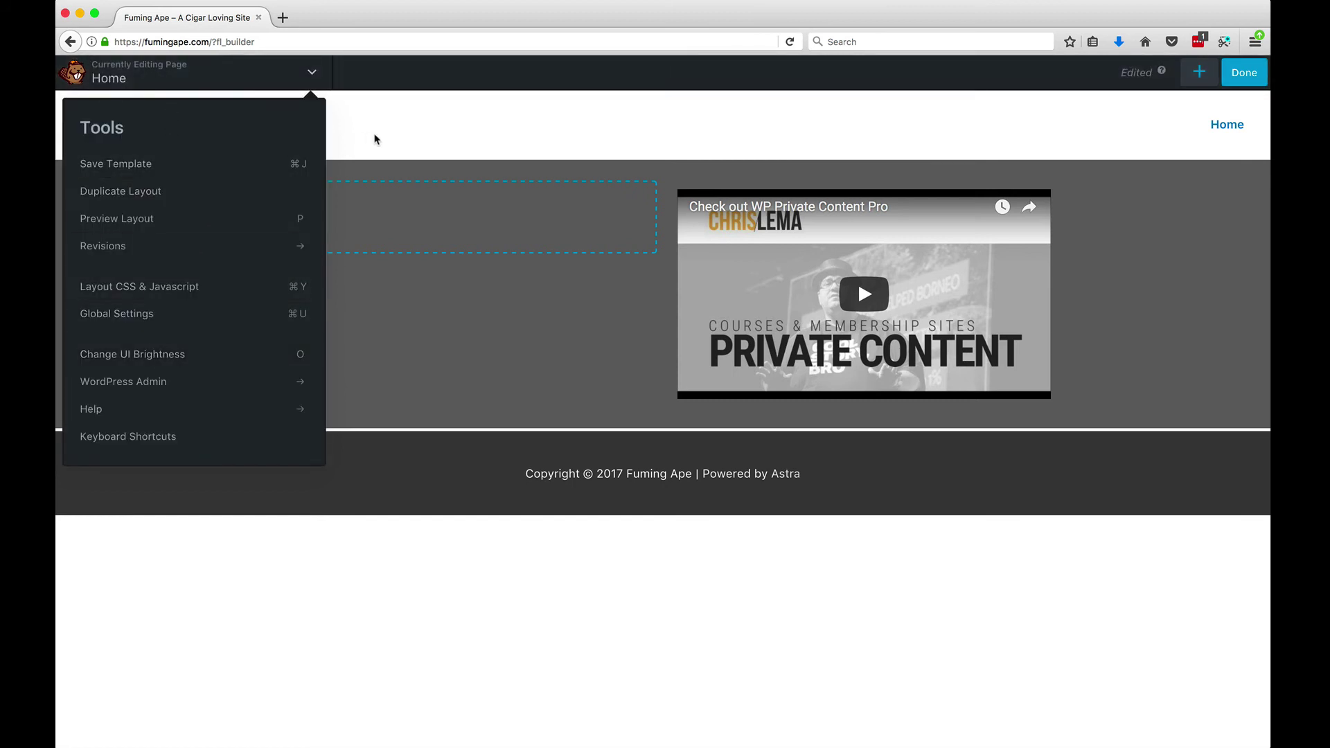
left_click(313, 76)
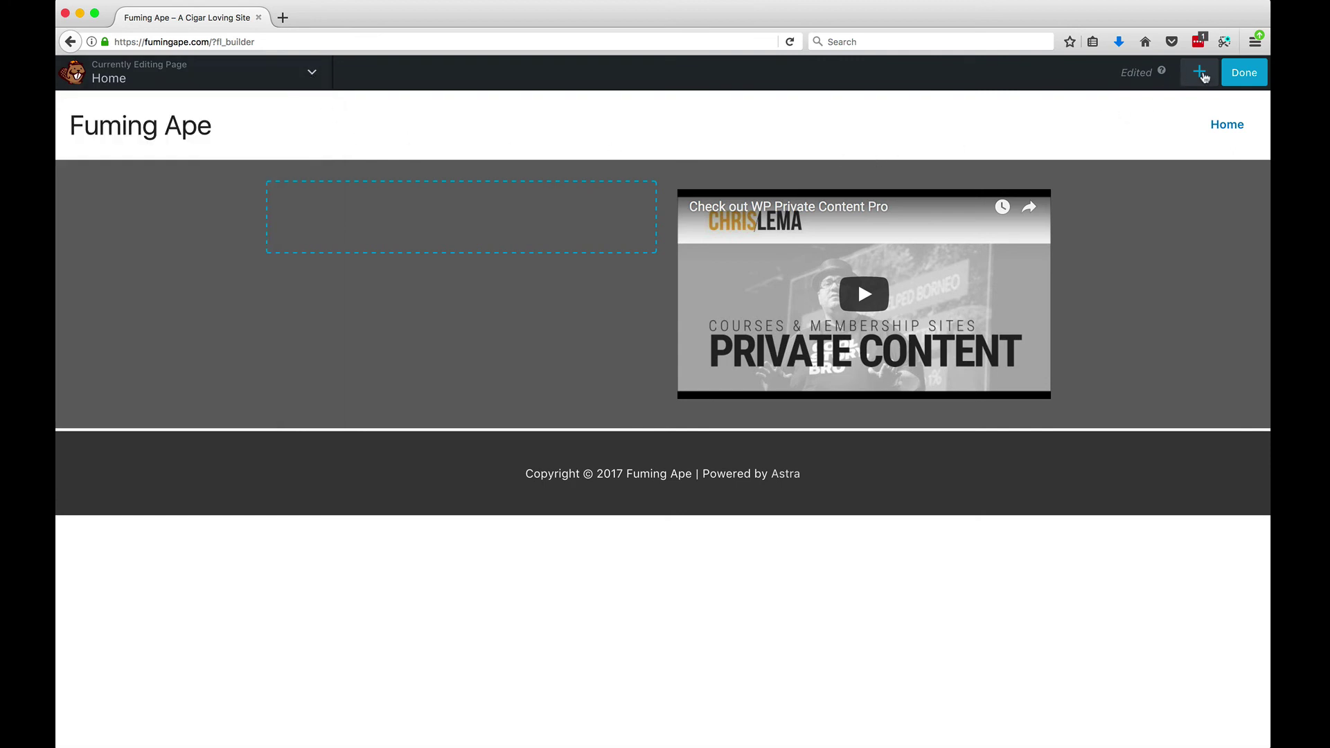
left_click(1199, 72)
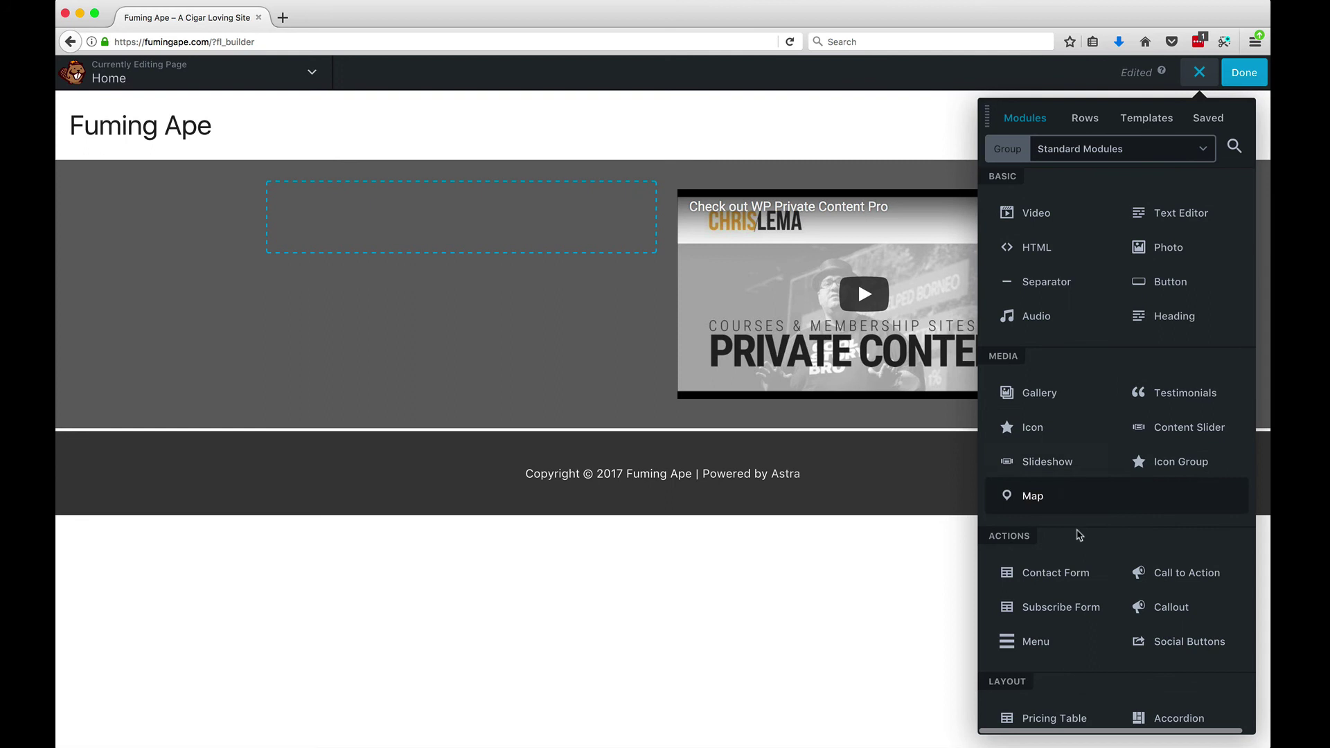
scroll(1095, 582, "down", 3)
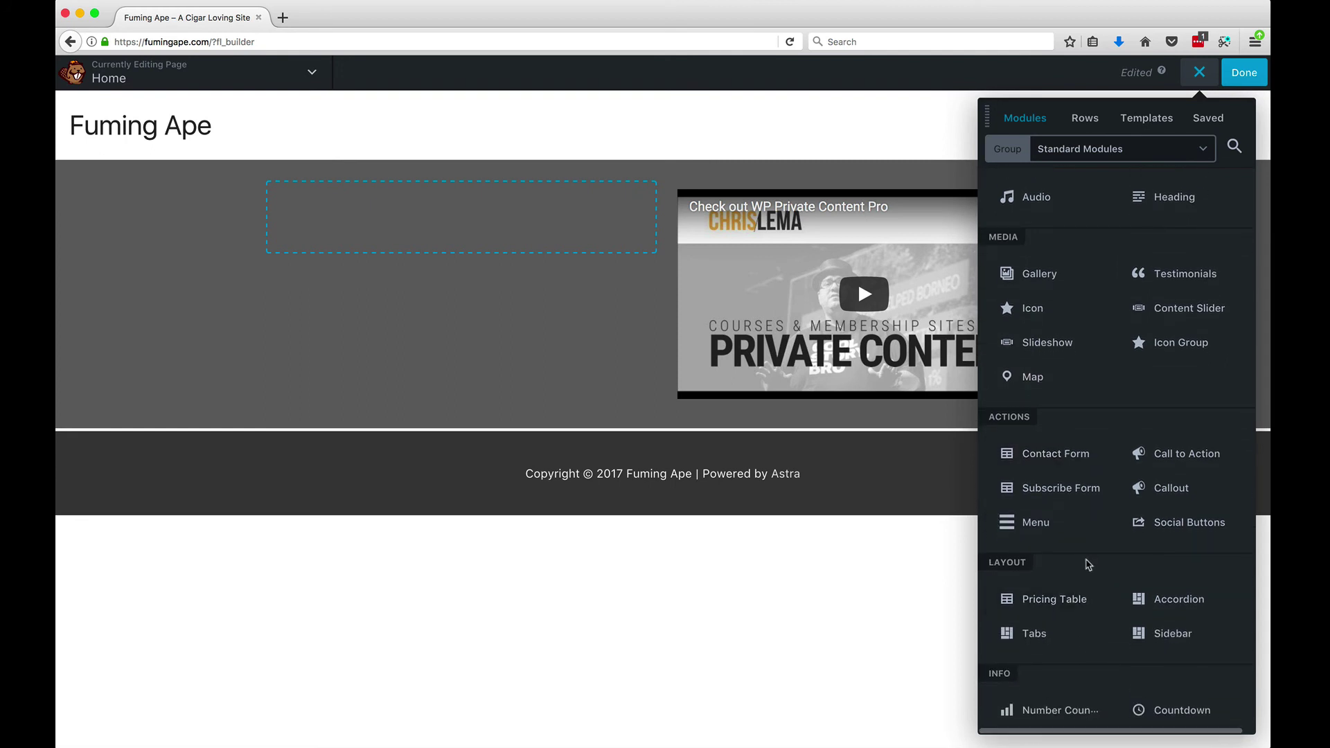
scroll(1087, 562, "up", 3)
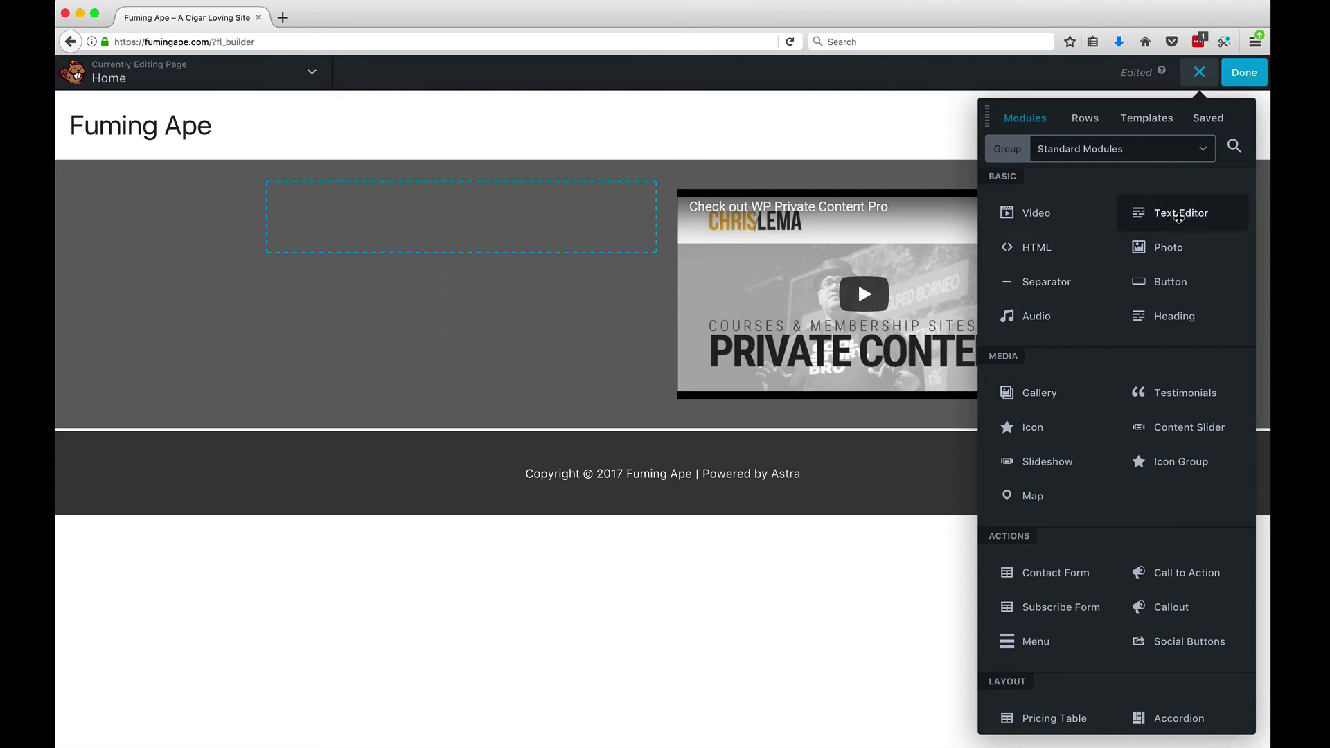
left_click_drag(1179, 217, 529, 275)
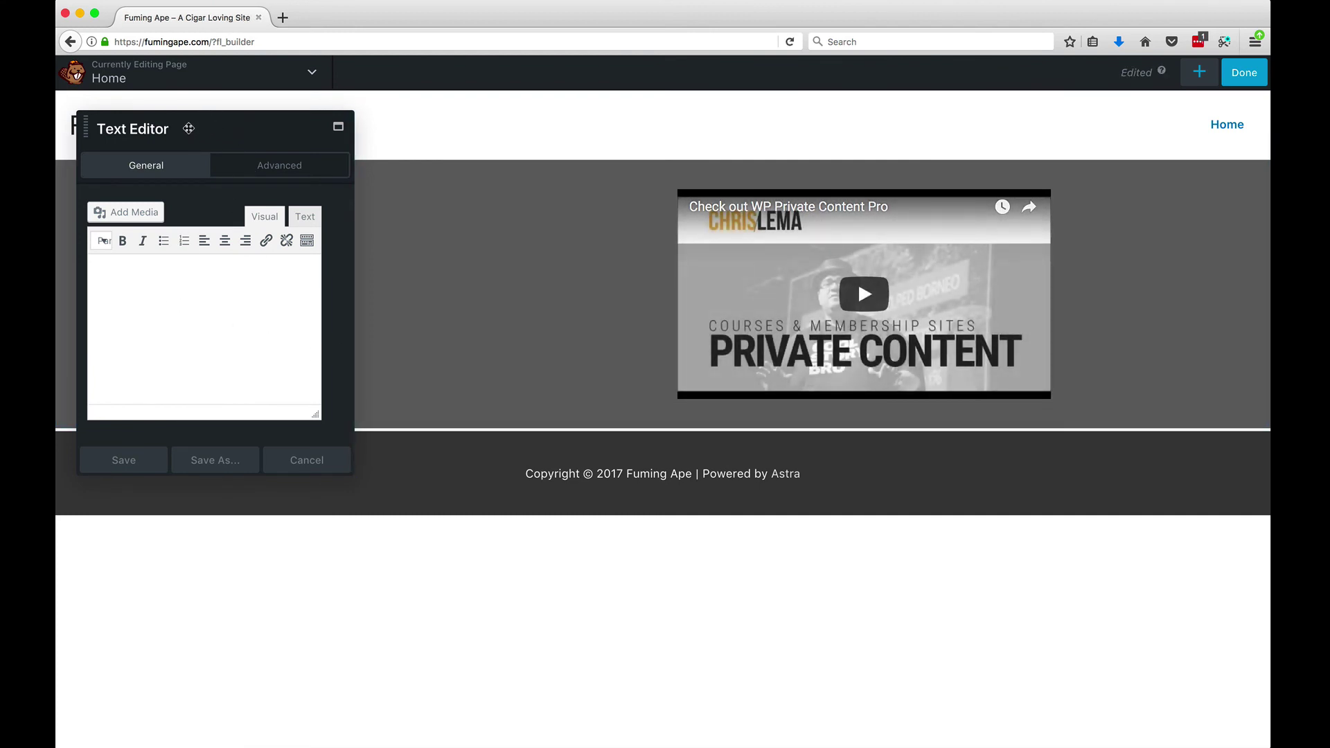
left_click_drag(85, 129, 874, 357)
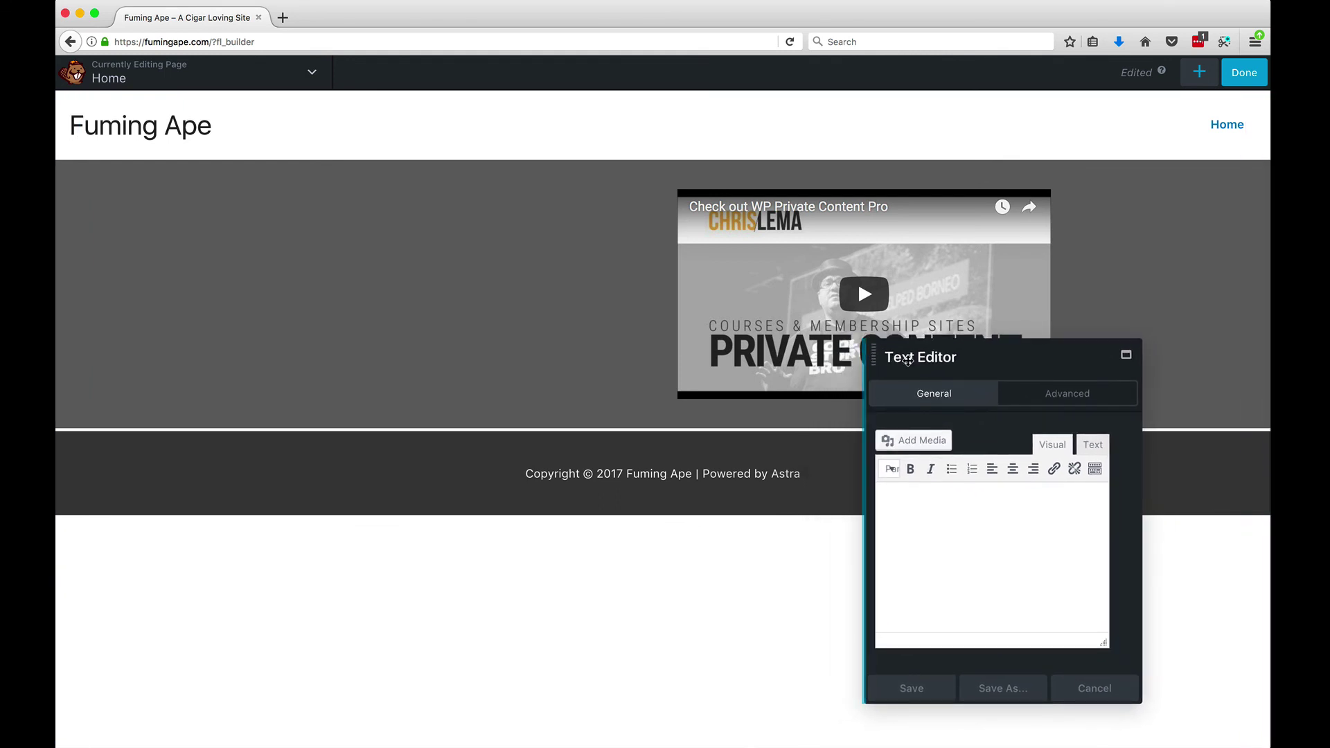
Discard the Text Editor module, place a Heading module in the left column, and dock its settings left.
left_click(1097, 693)
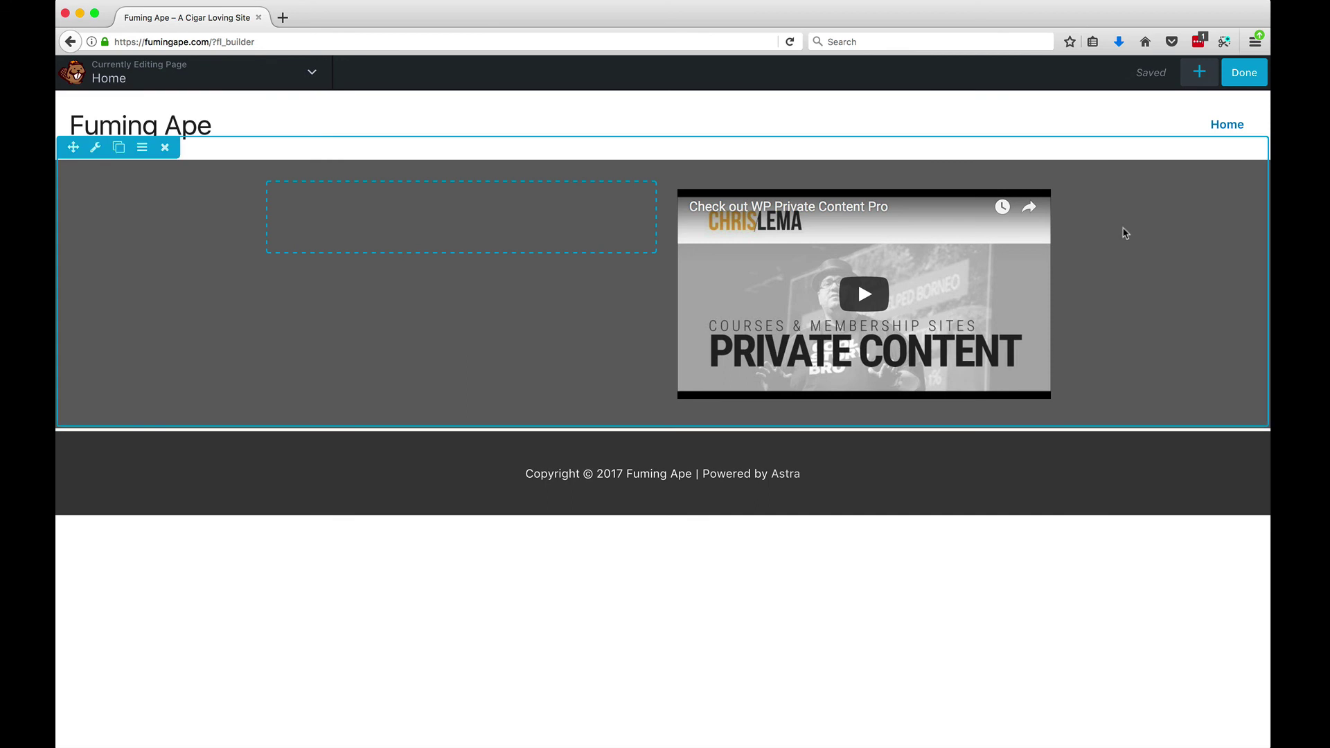
left_click(1199, 72)
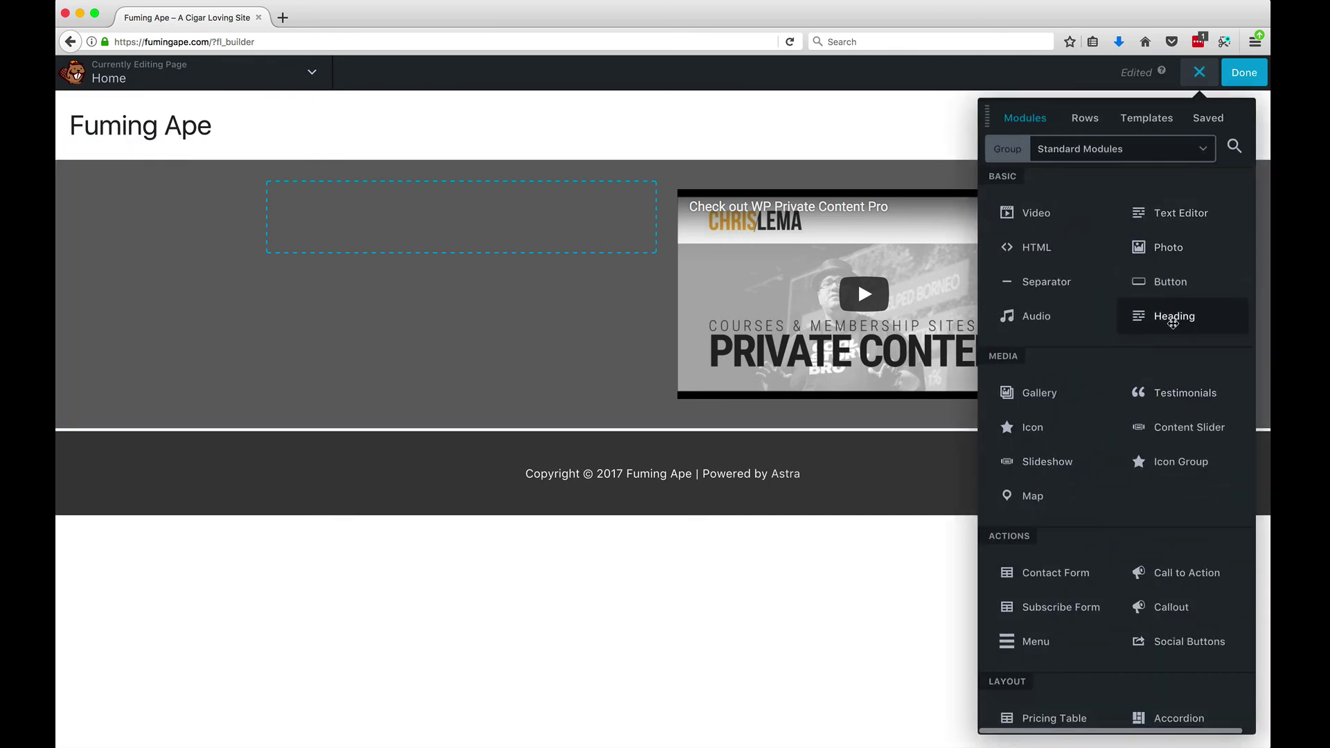
left_click_drag(1171, 317, 1176, 326)
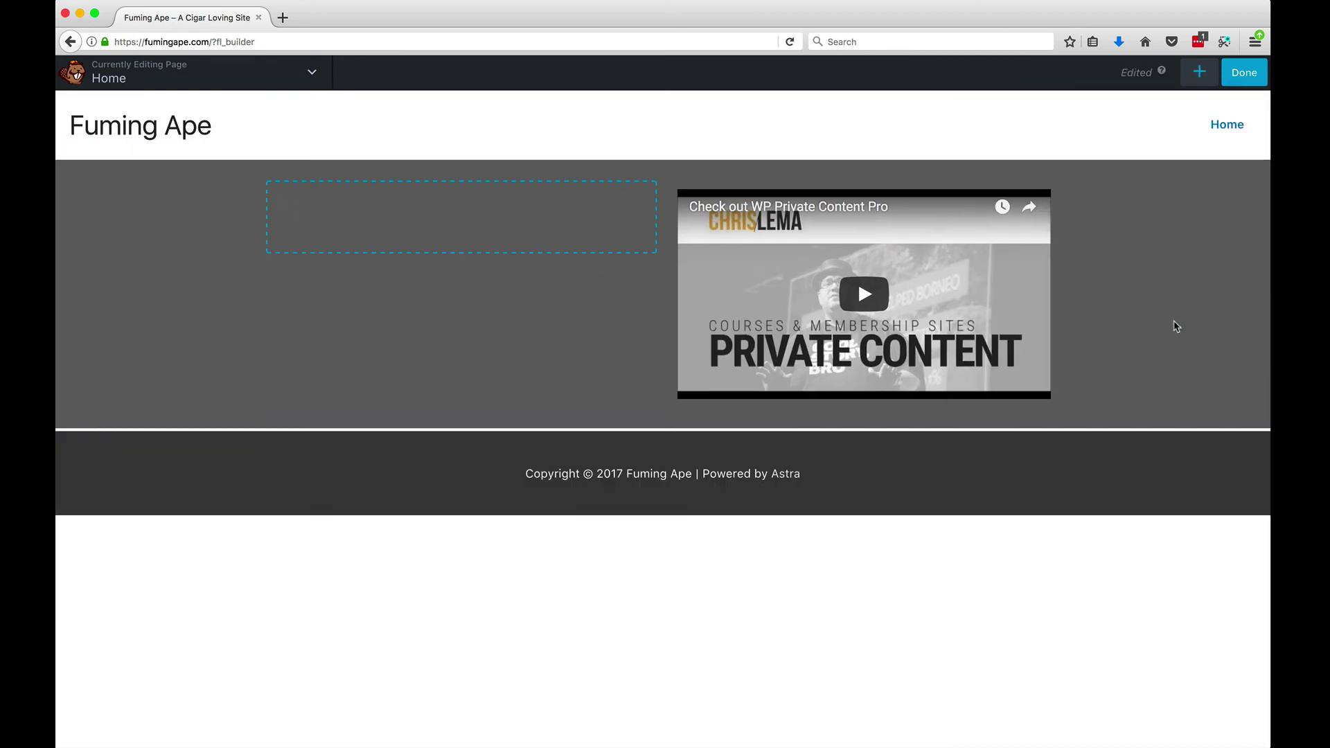
left_click(1199, 73)
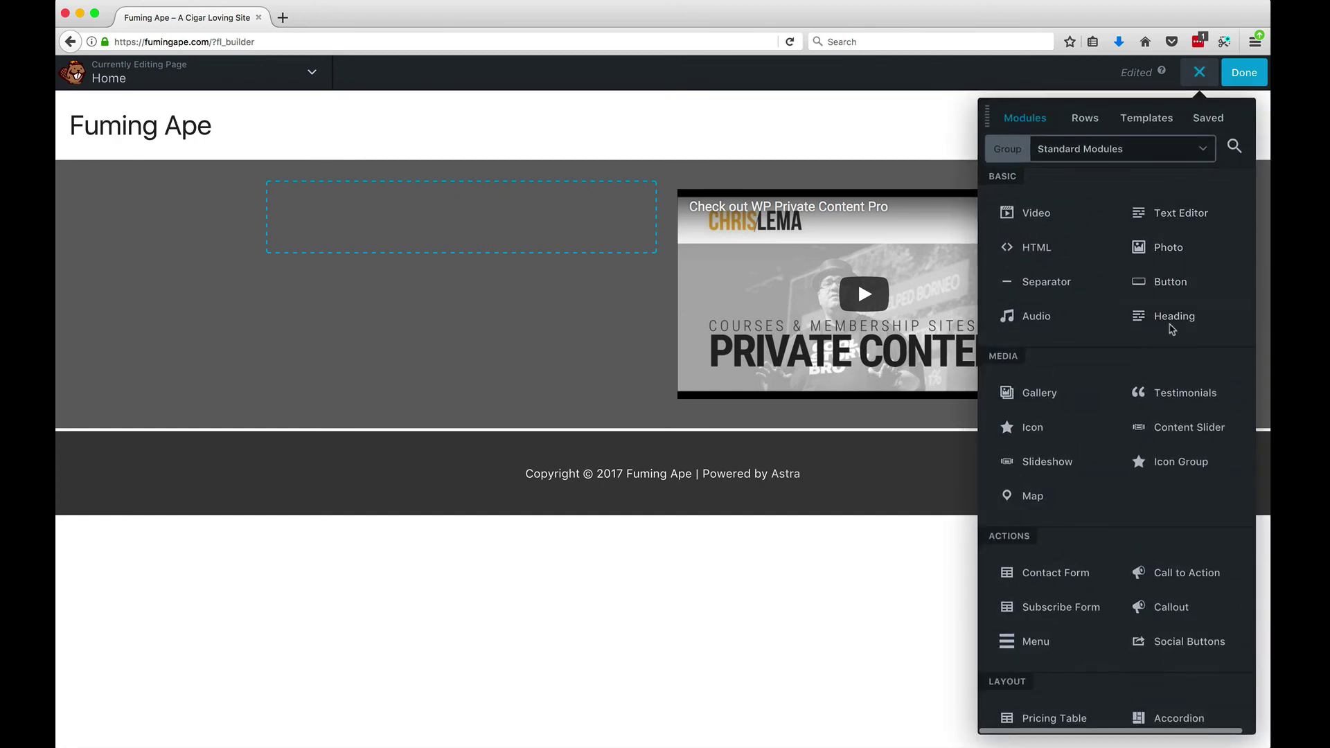
left_click_drag(1169, 333, 1006, 344)
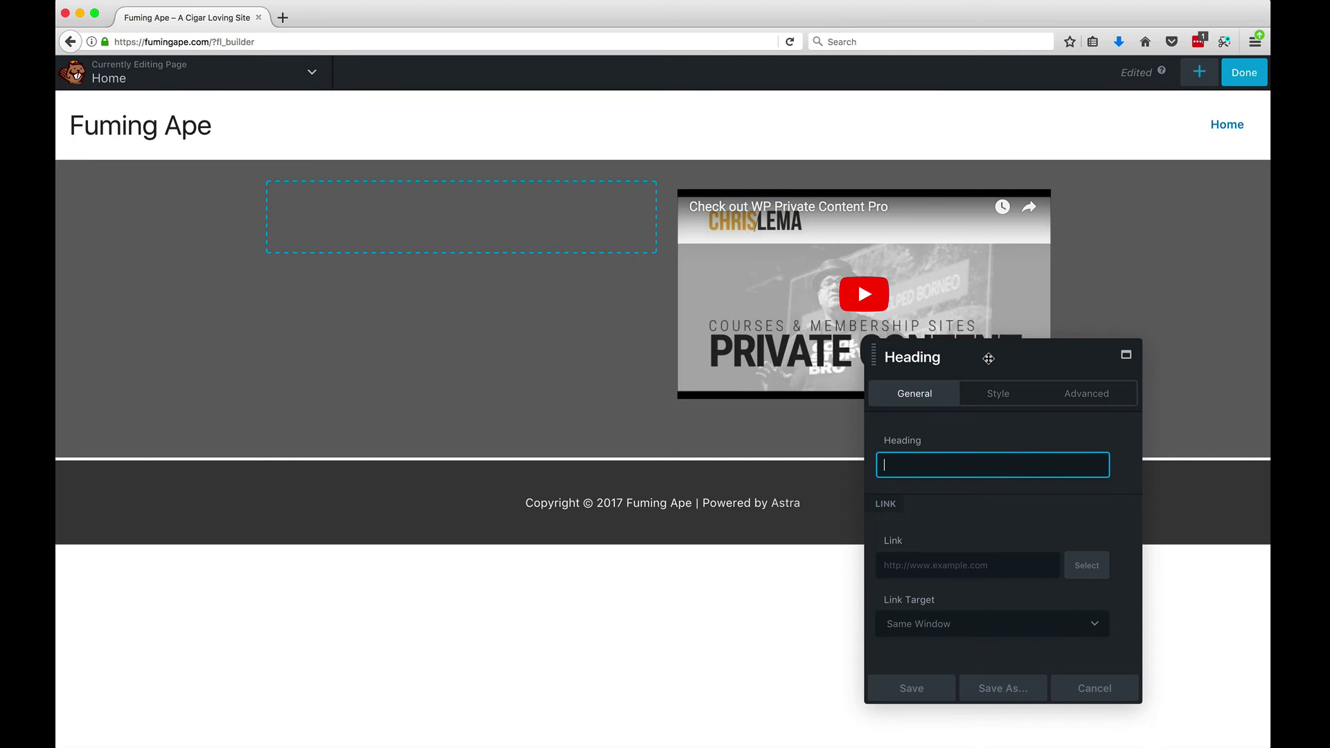
left_click_drag(988, 358, 74, 306)
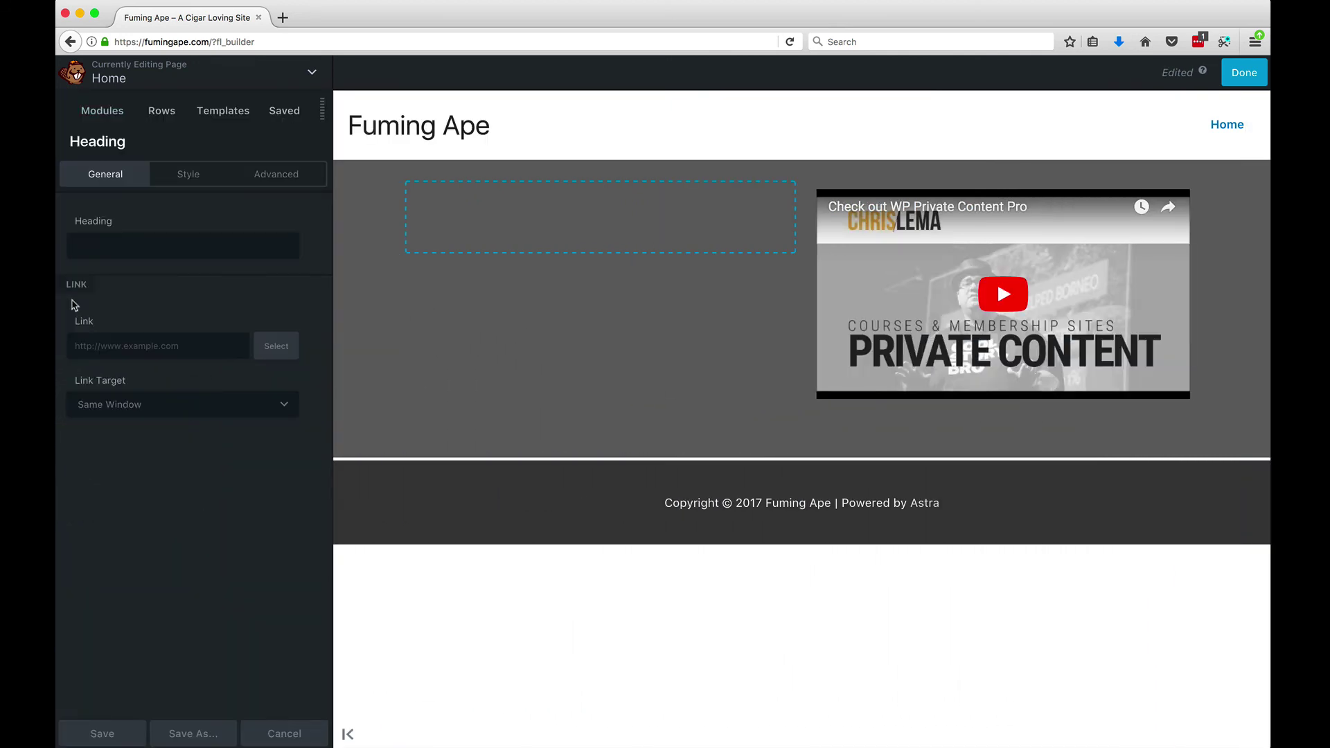